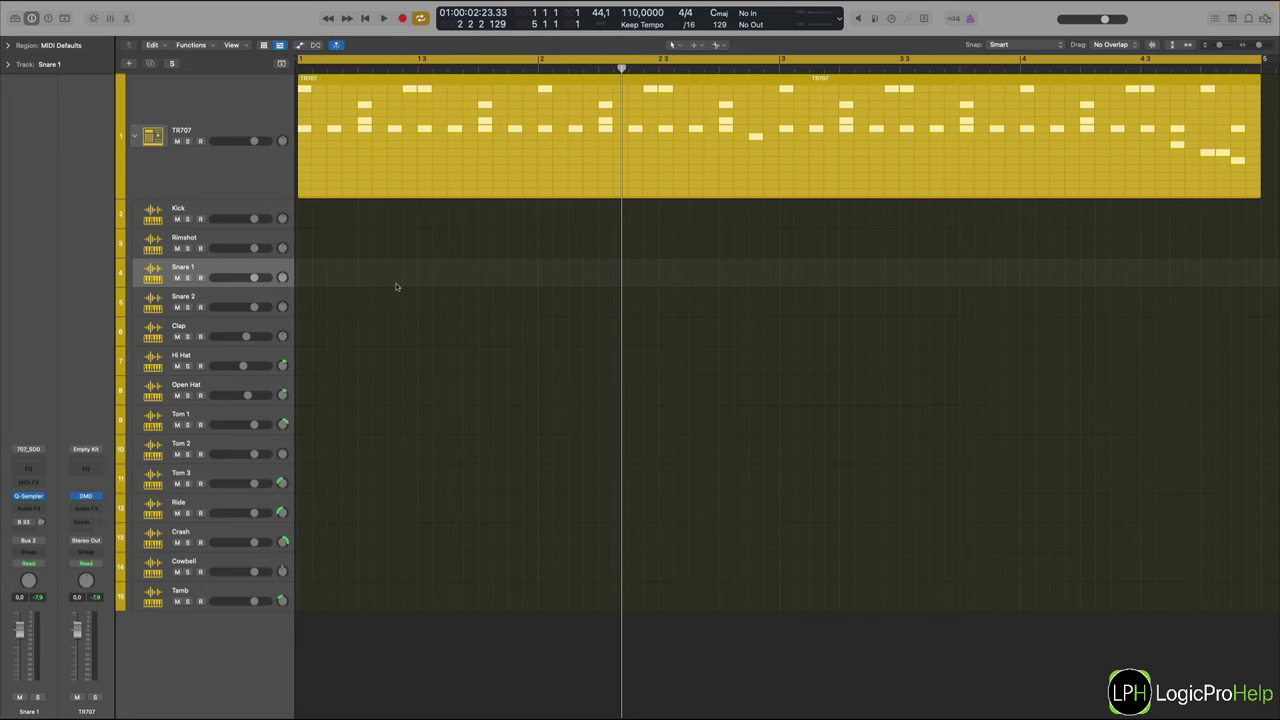
Select the TR707 drum track and play the full four-bar pattern.
click(276, 170)
click(592, 292)
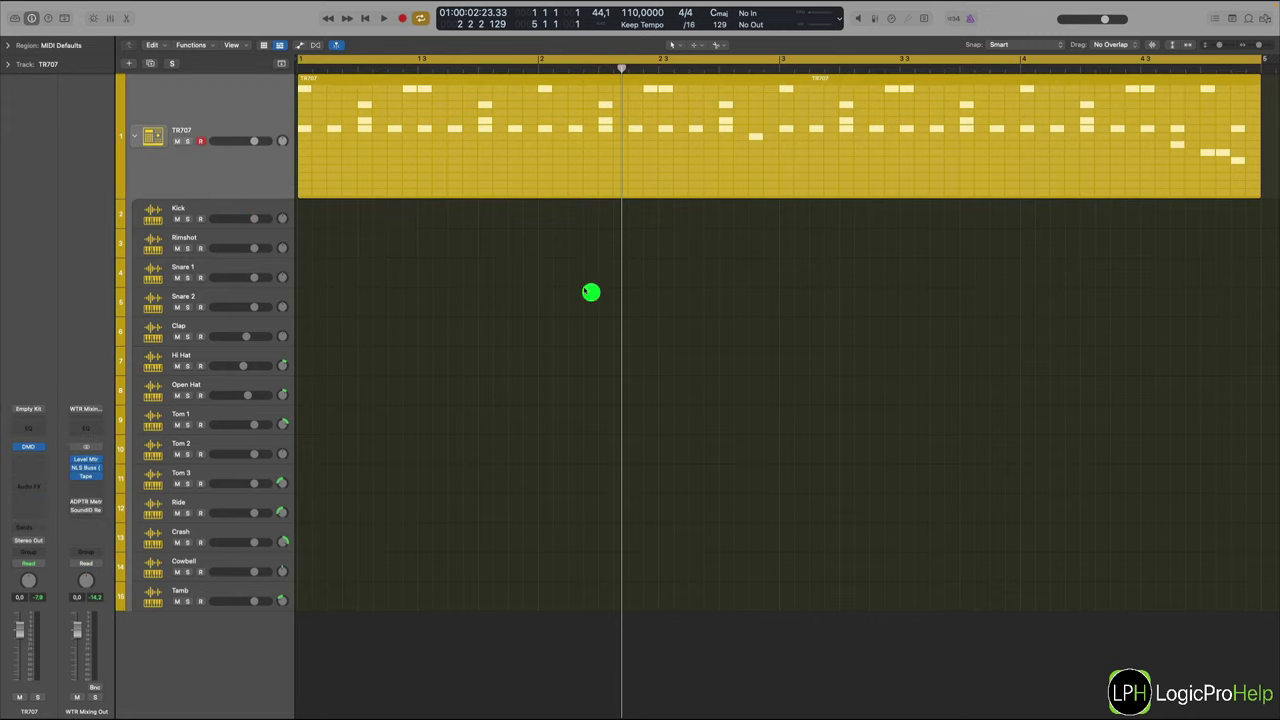
click(520, 387)
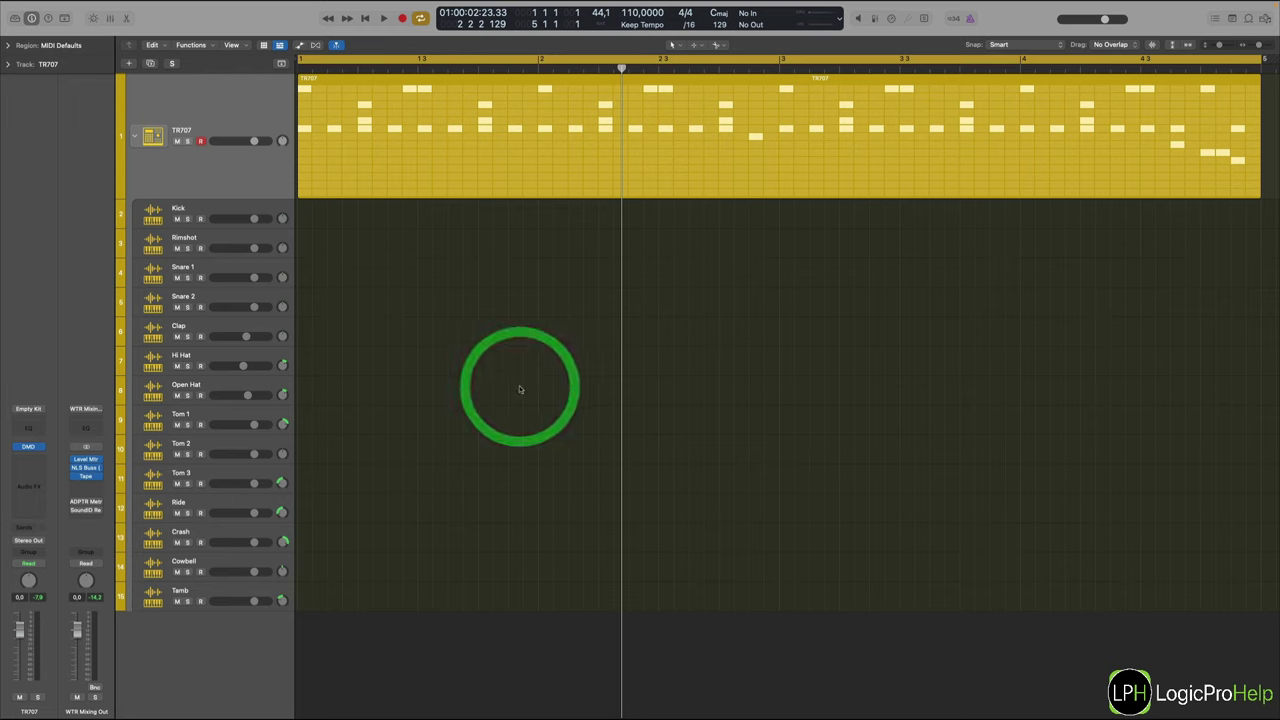
key(space)
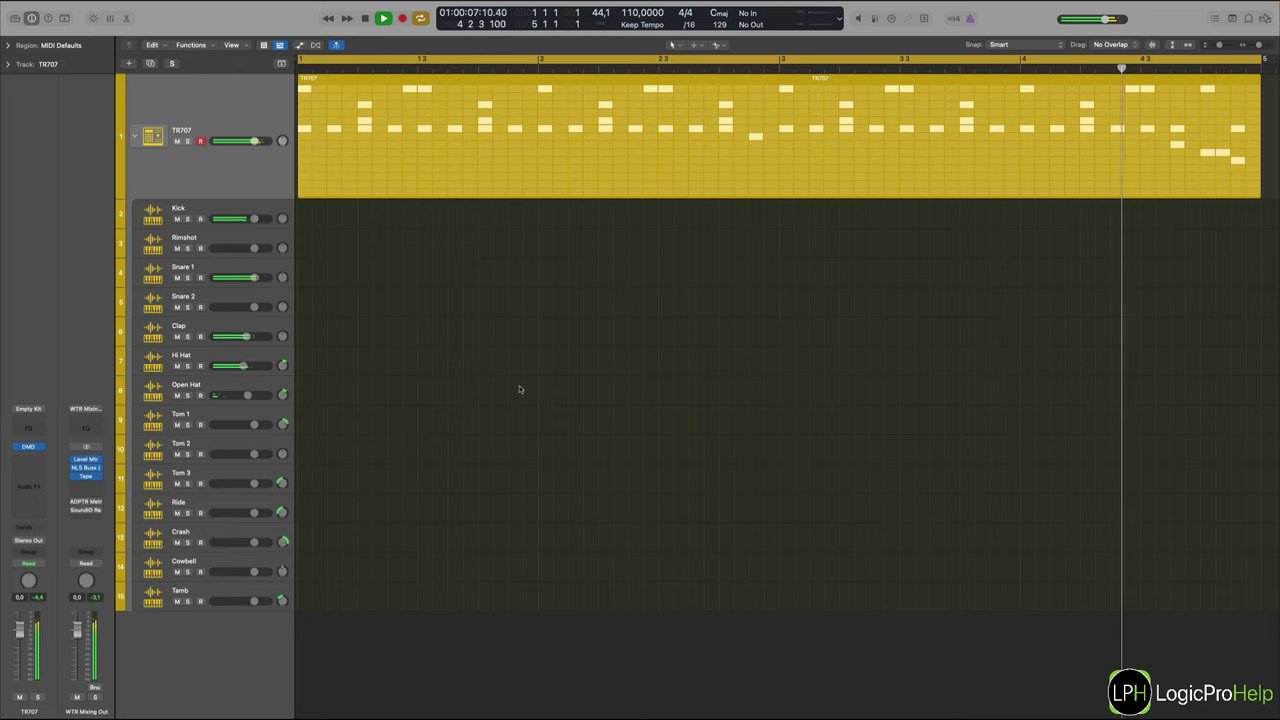
key(space)
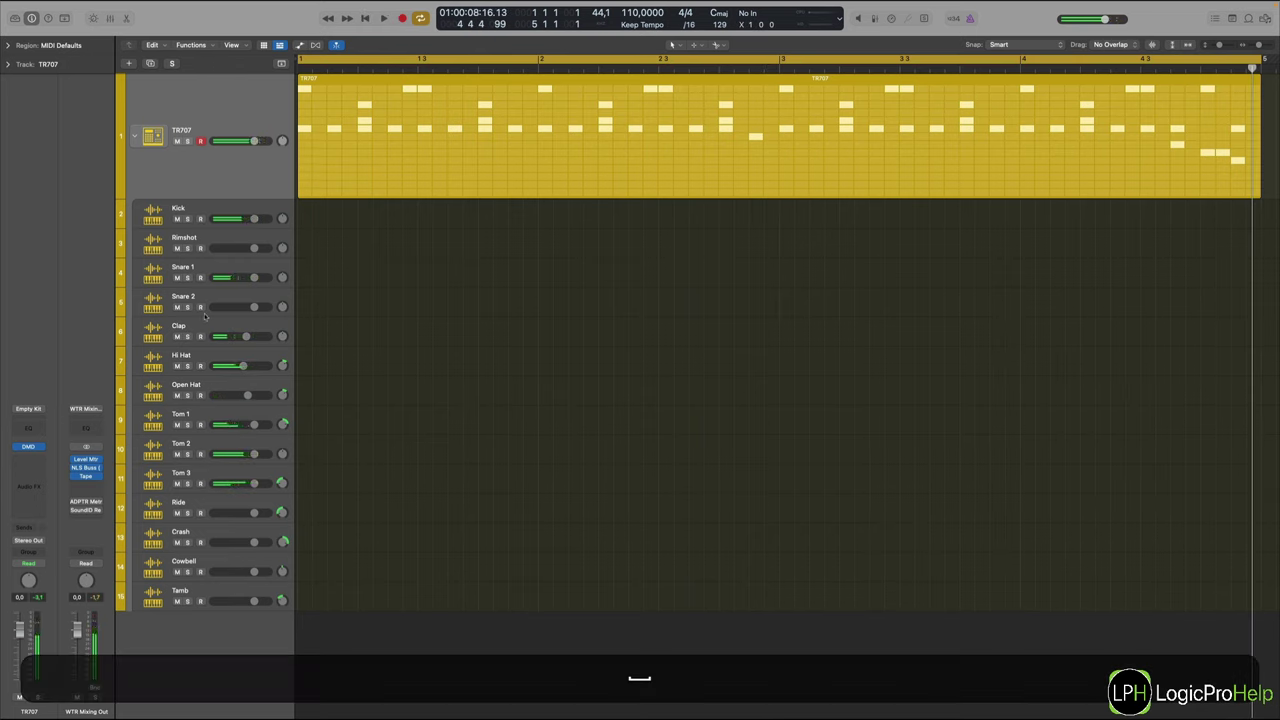
Solo the Snare 1 track, listen to it on its own, and turn the solo off again.
click(187, 277)
key(space)
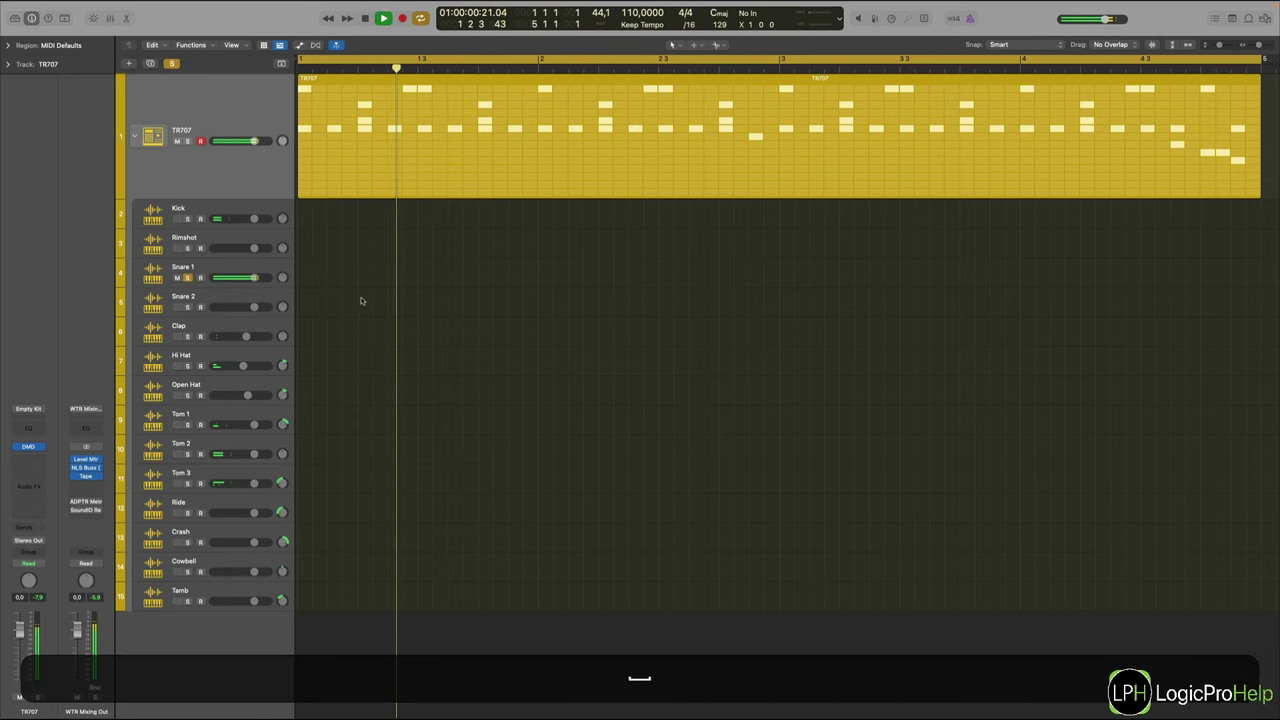
key(space)
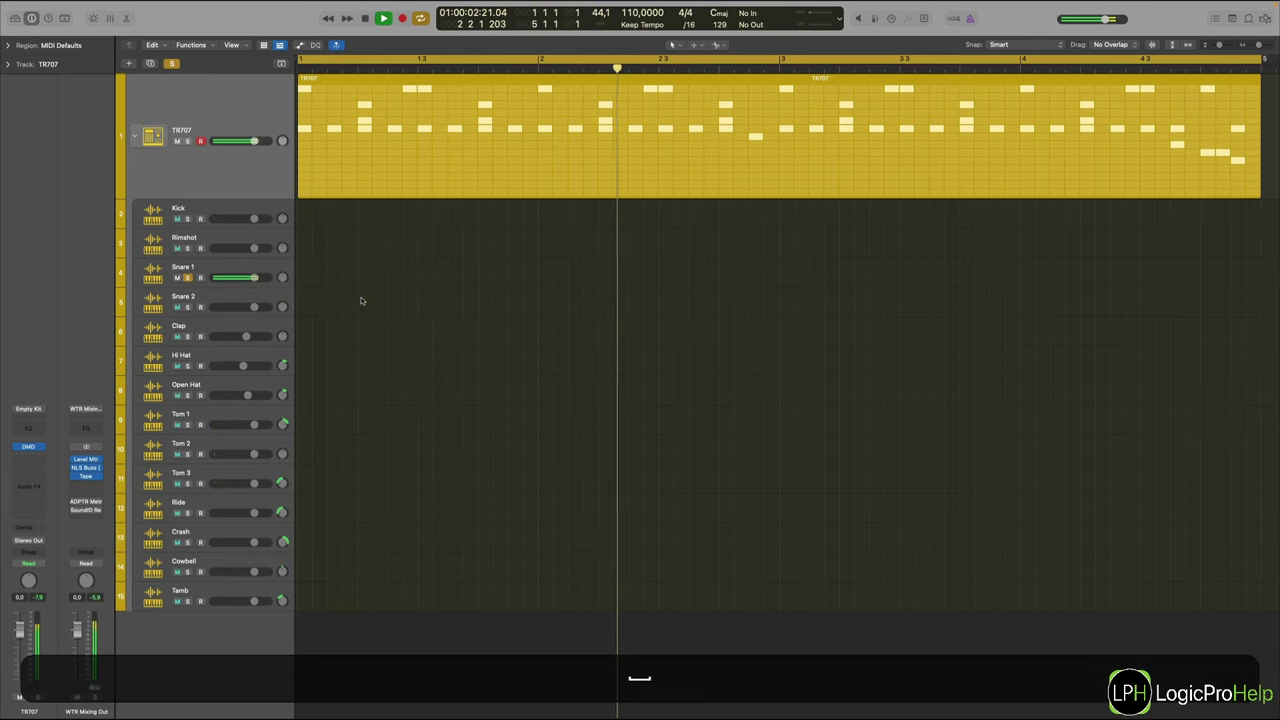
click(187, 277)
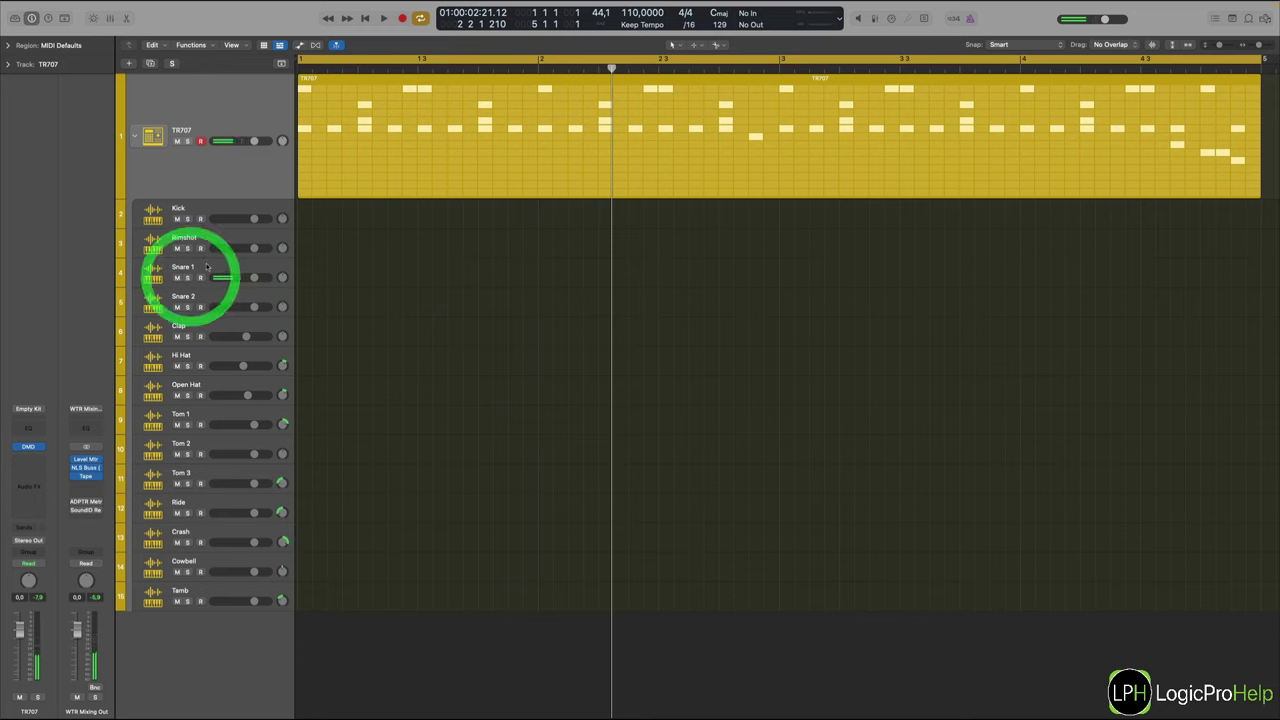
Select the Snare 1 track and open the ChromaVerb plug-in on the Rever channel in the mixer.
click(205, 266)
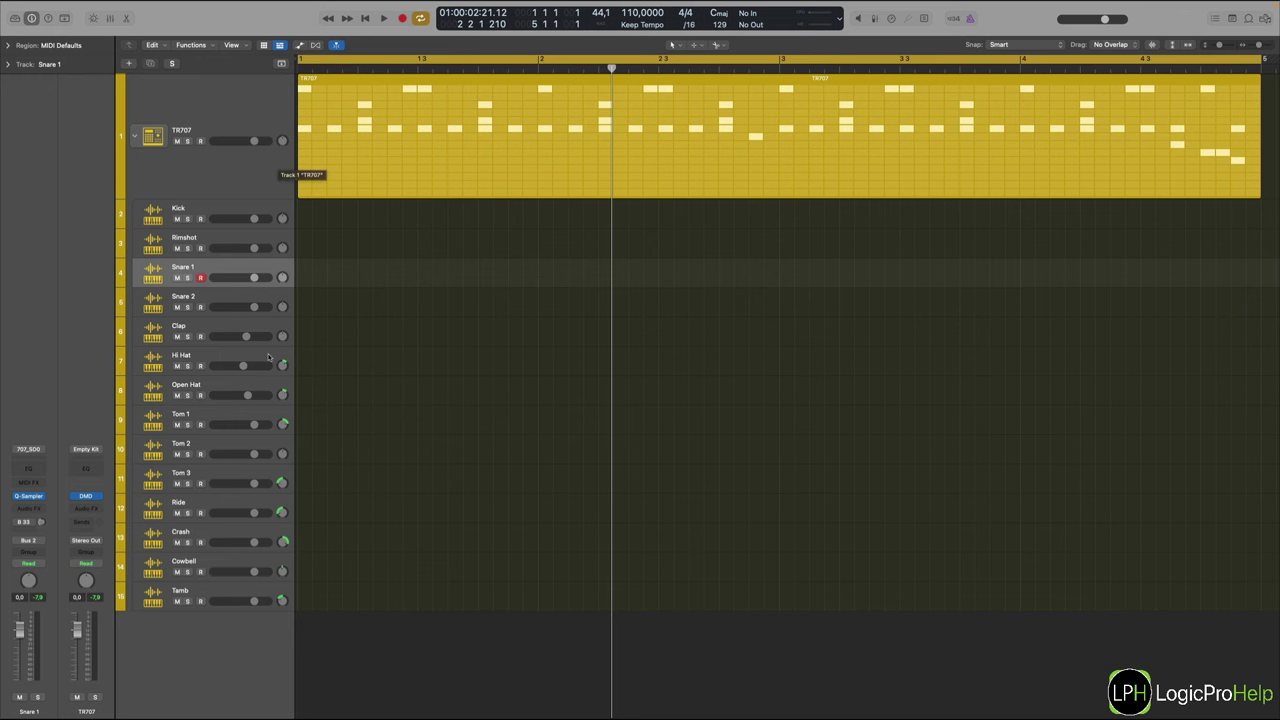
key(x)
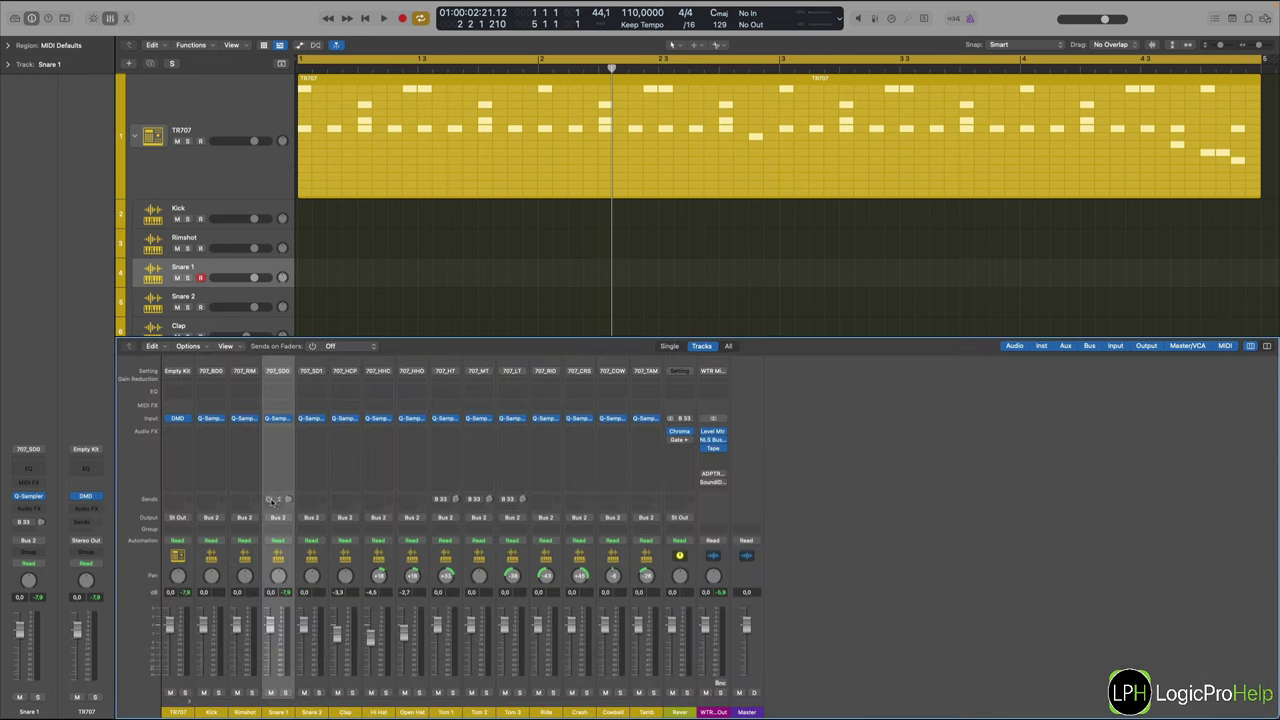
click(680, 431)
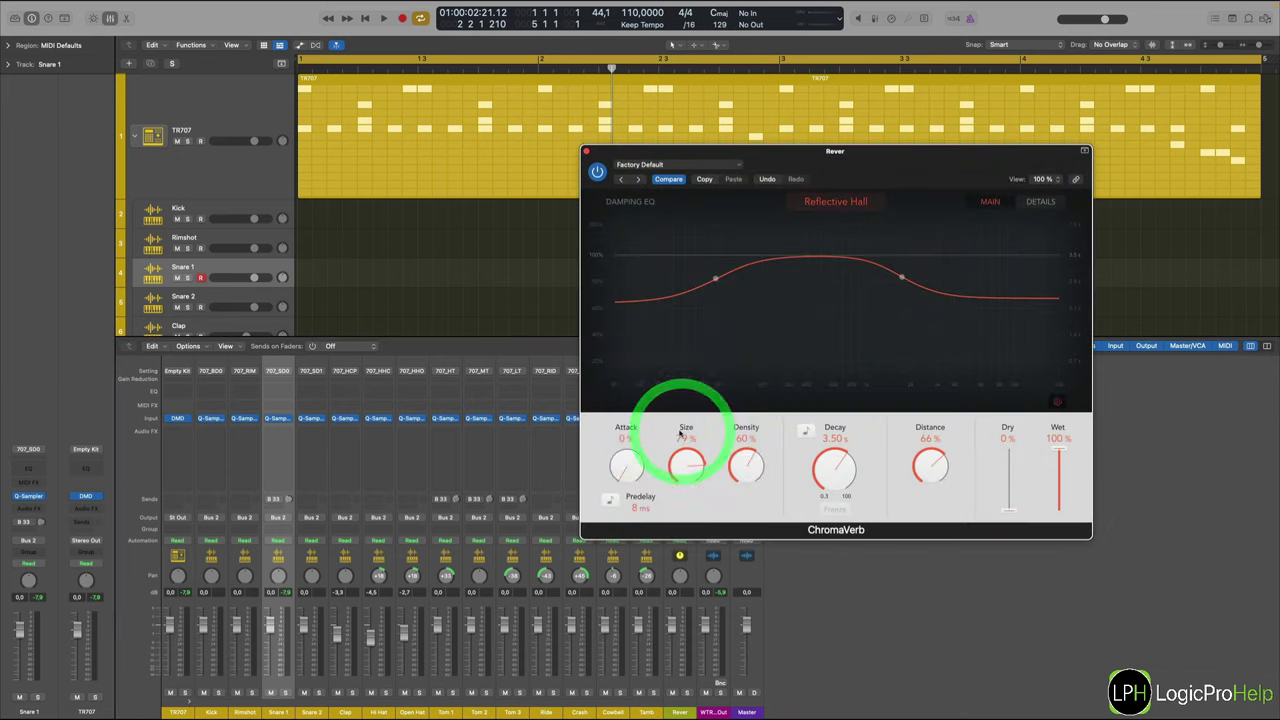
drag(855, 162, 632, 163)
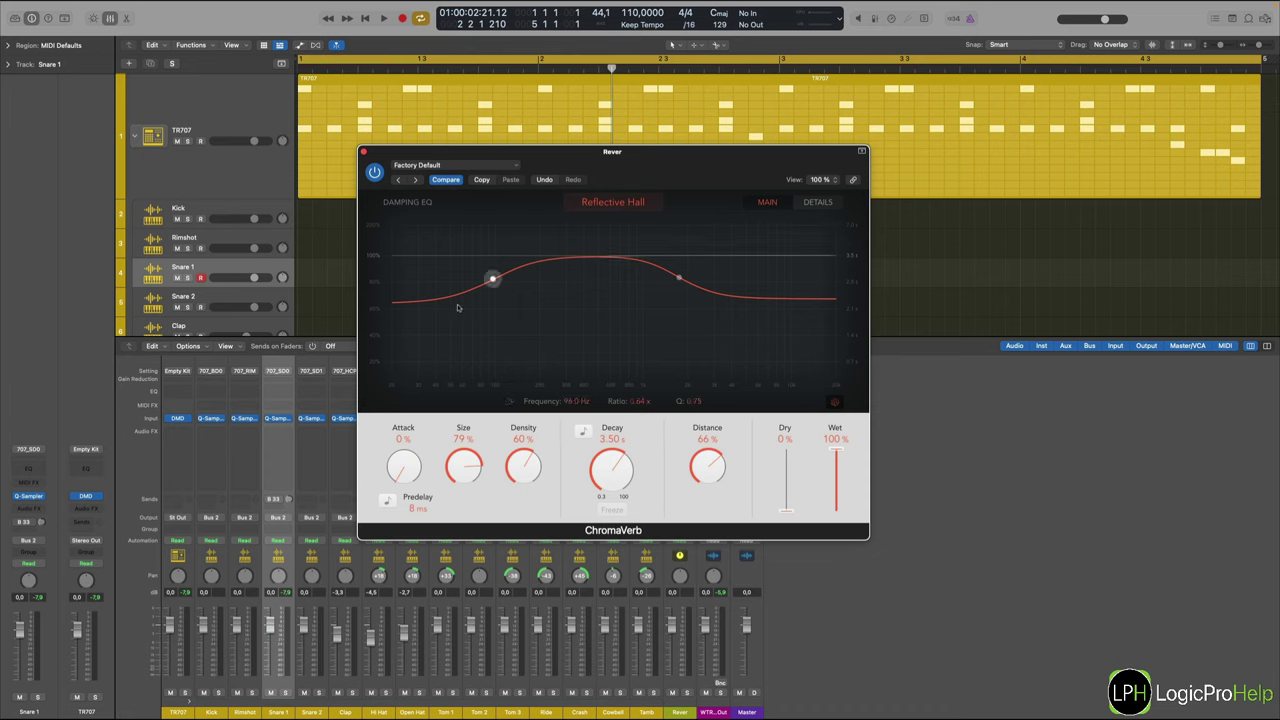
Activate Snare 1's send to bus 33 and solo the track to audition it with the reverb.
click(268, 499)
key(space)
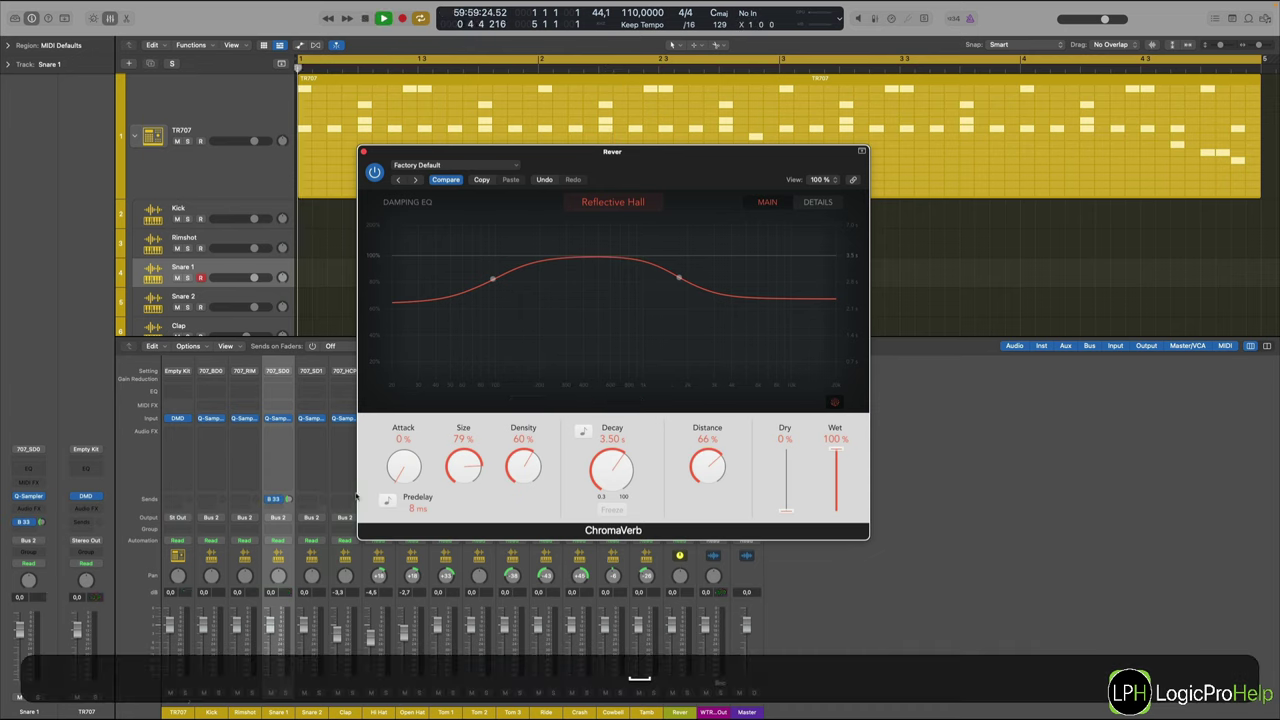
click(285, 691)
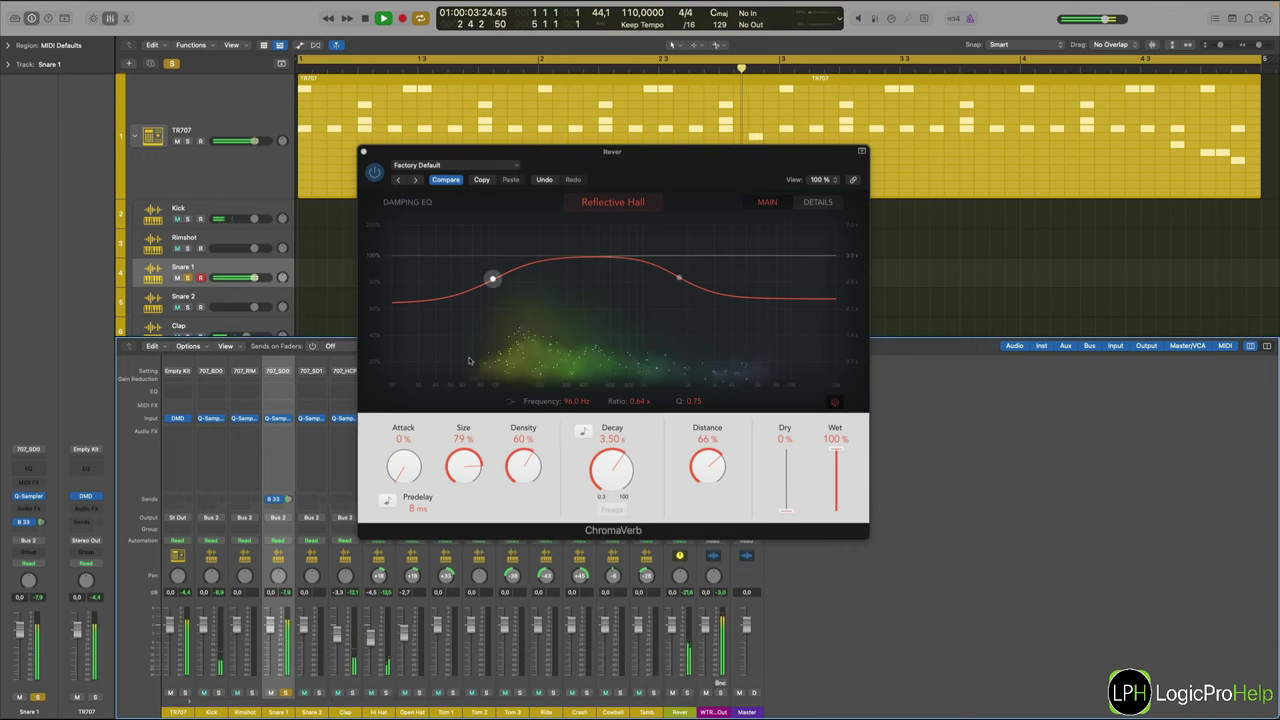
key(space)
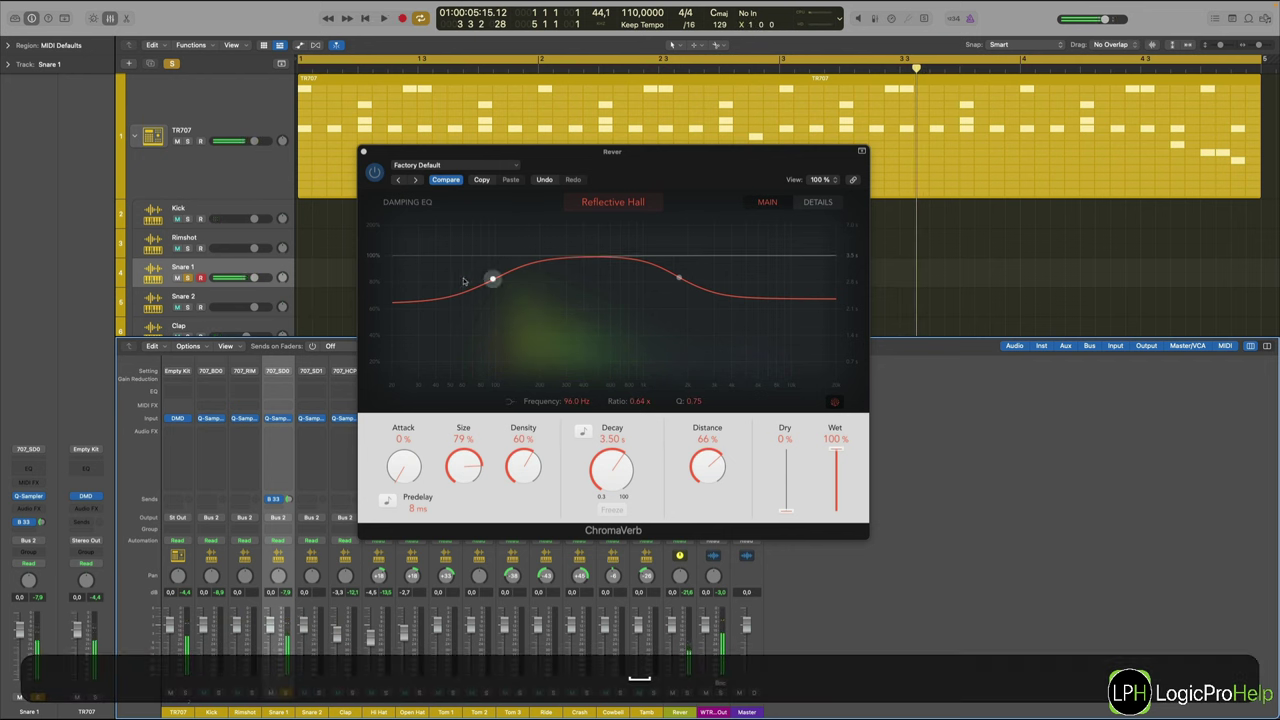
In ChromaVerb's damping EQ, shift the low node to a lower frequency and set the 1740 Hz node's ratio to 0.64 s.
drag(492, 278, 476, 279)
click(528, 280)
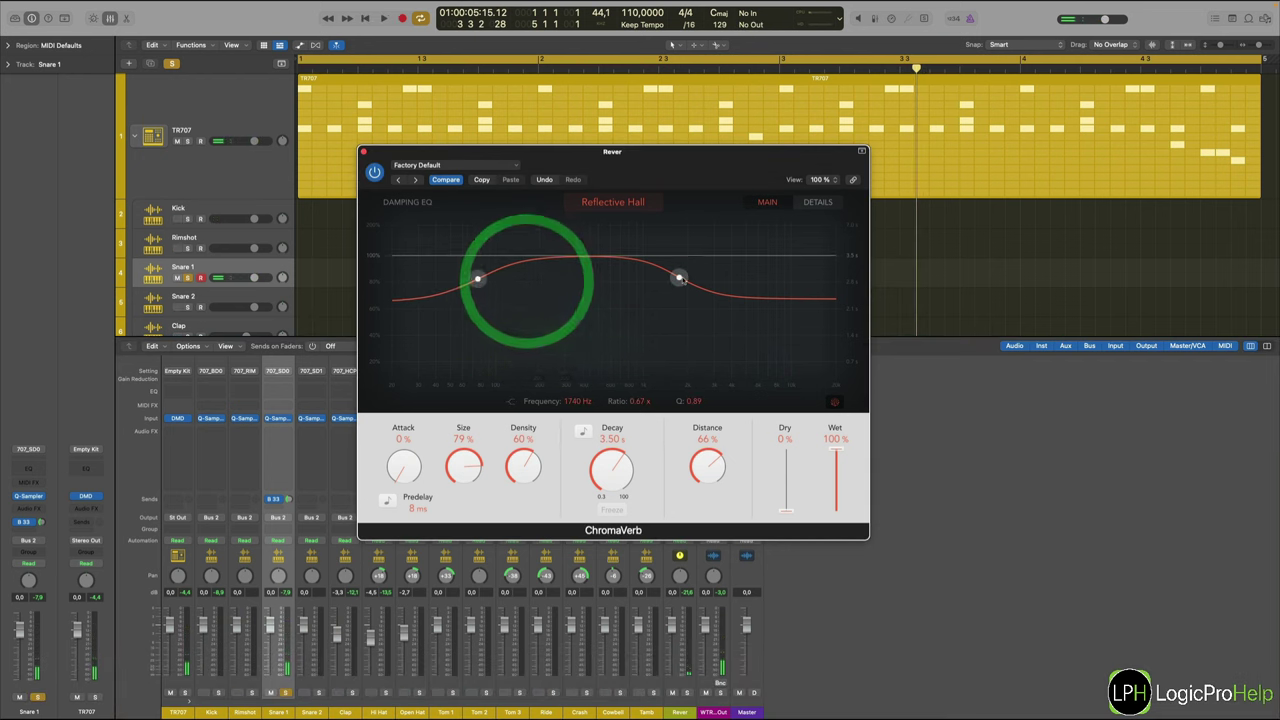
click(680, 280)
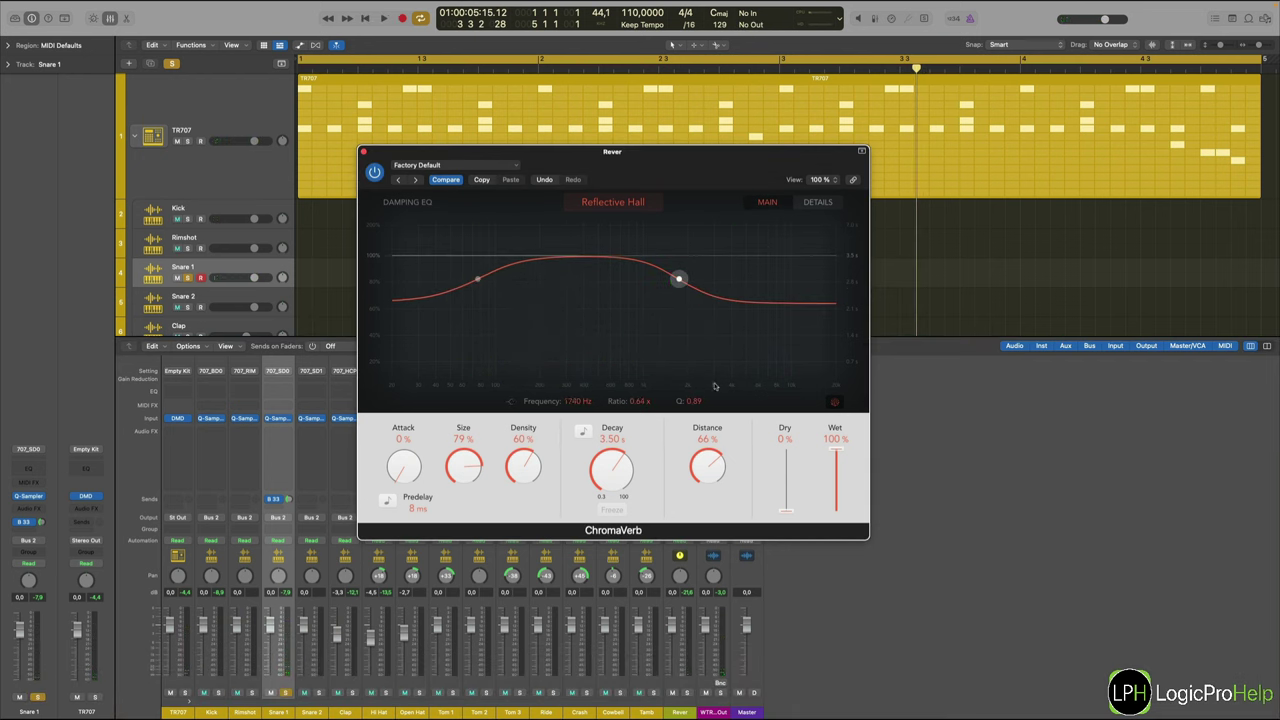
Set ChromaVerb's decay to 3.60 s and close the plug-in window.
scroll(619, 478, up, 4)
drag(619, 478, 619, 485)
click(363, 153)
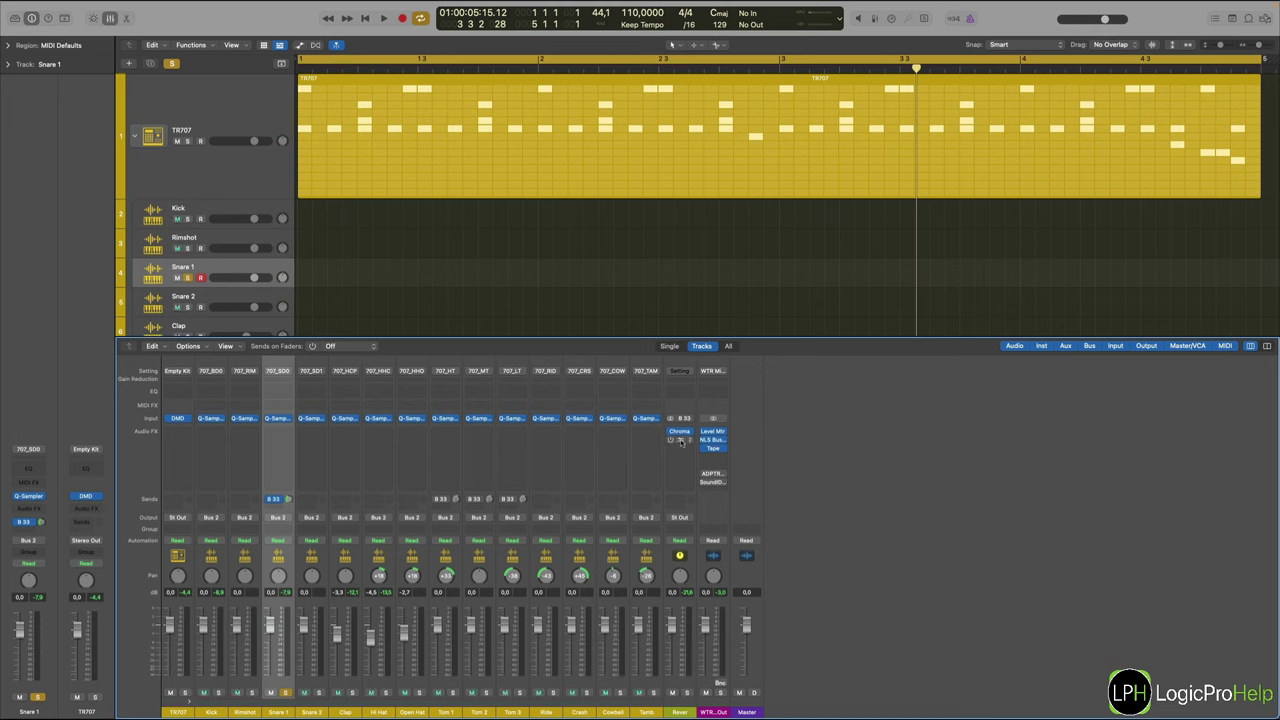
Enable and open the Noise Gate on the Rever channel and set its side chain to None.
click(679, 442)
click(679, 442)
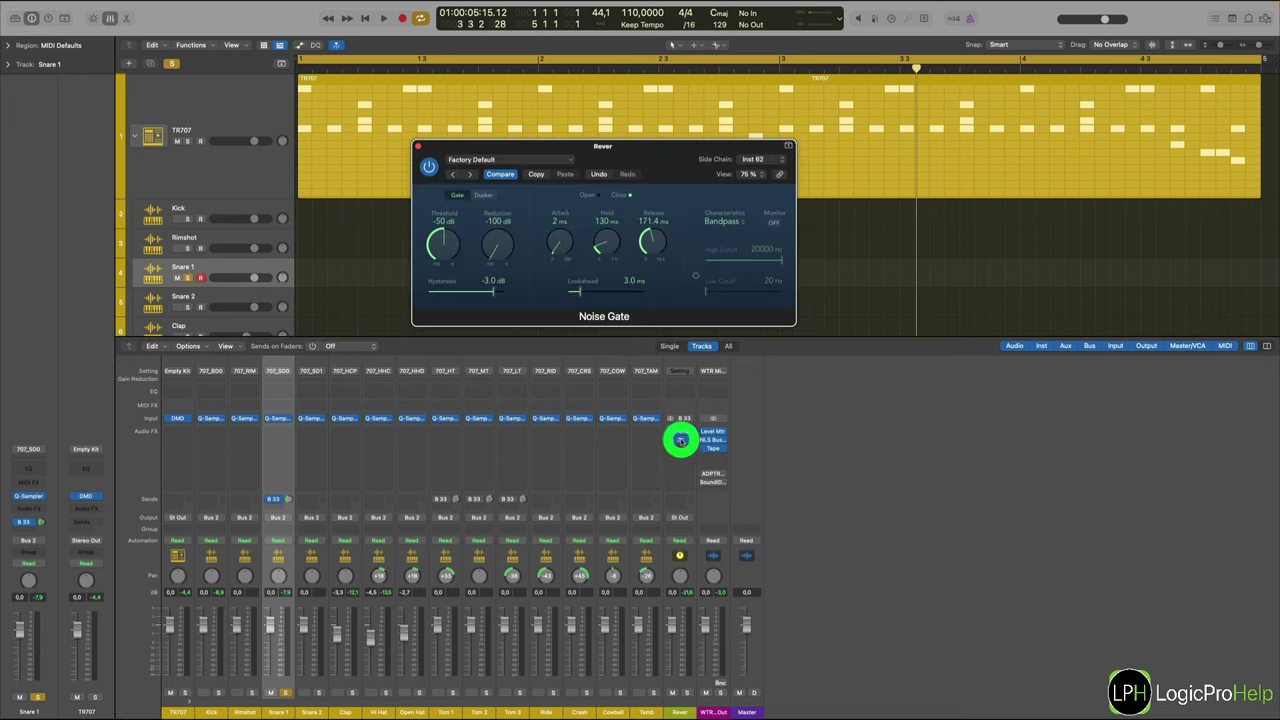
drag(604, 157, 576, 157)
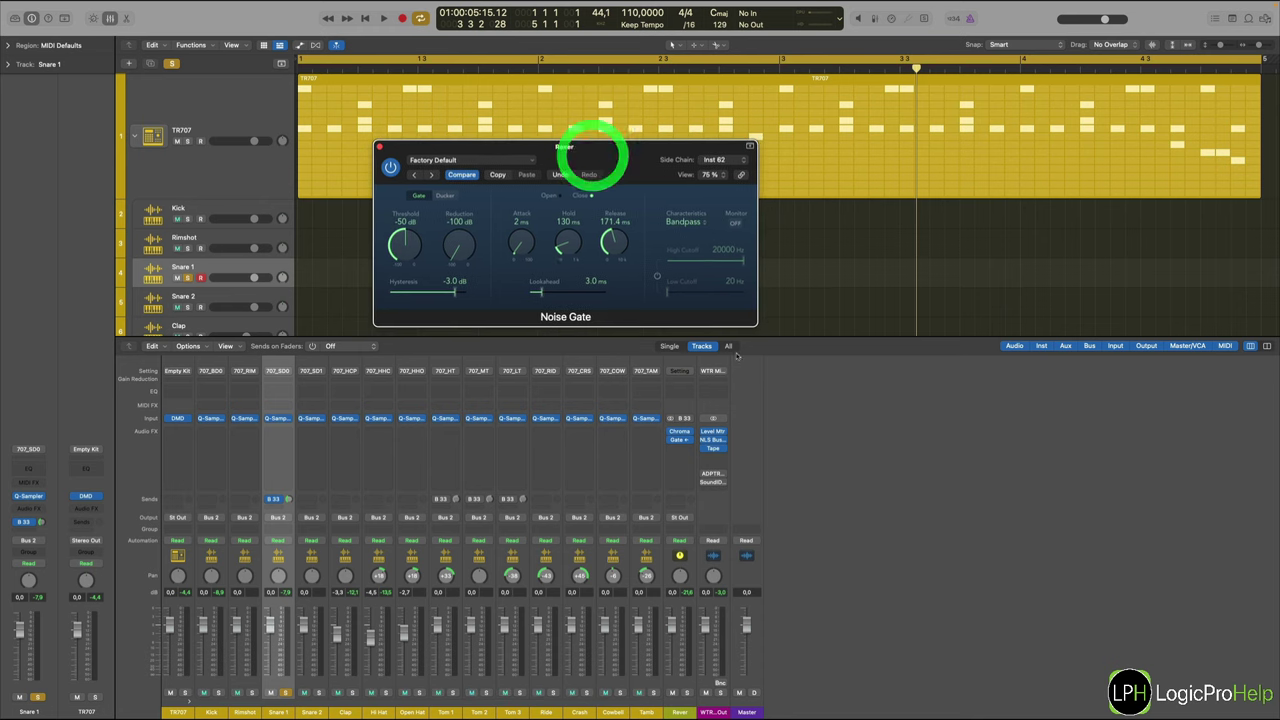
click(716, 160)
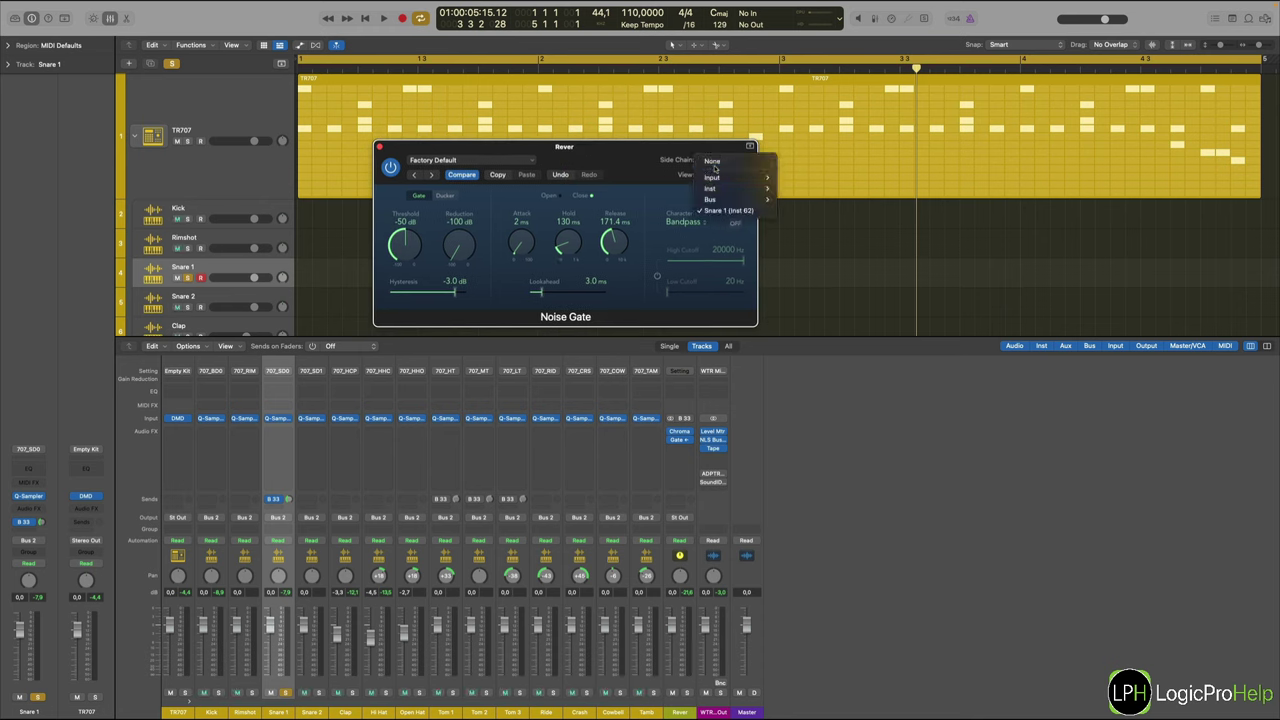
click(714, 158)
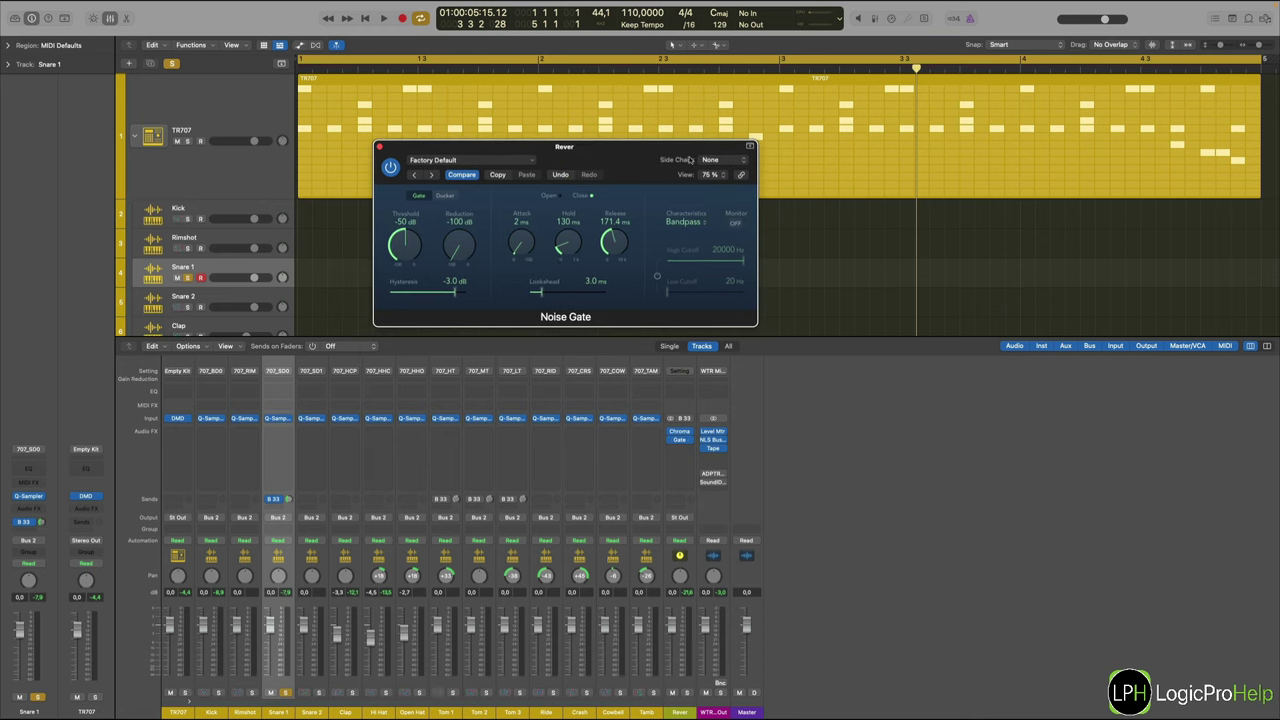
mouse_move(690, 158)
mouse_down()
mouse_move(720, 170)
mouse_move(694, 163)
mouse_up()
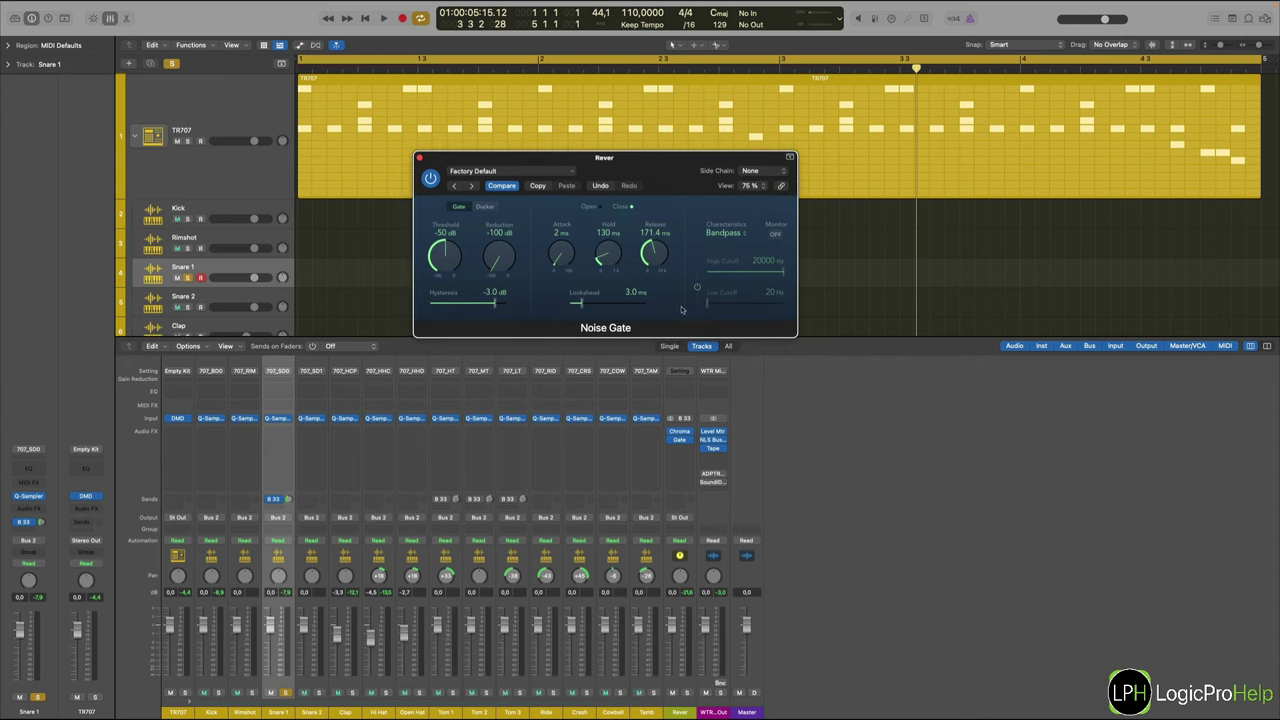
Audition the gated snare reverb and raise the Noise Gate threshold to -26 dB.
key(space)
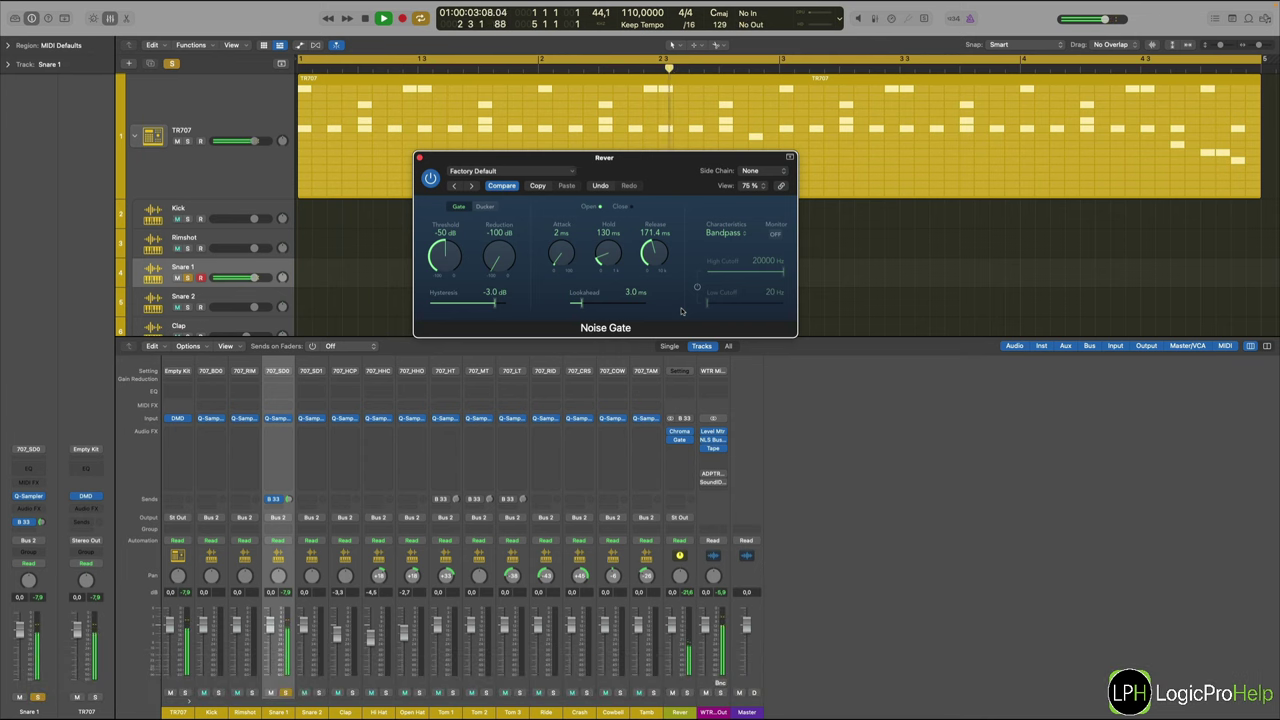
key(space)
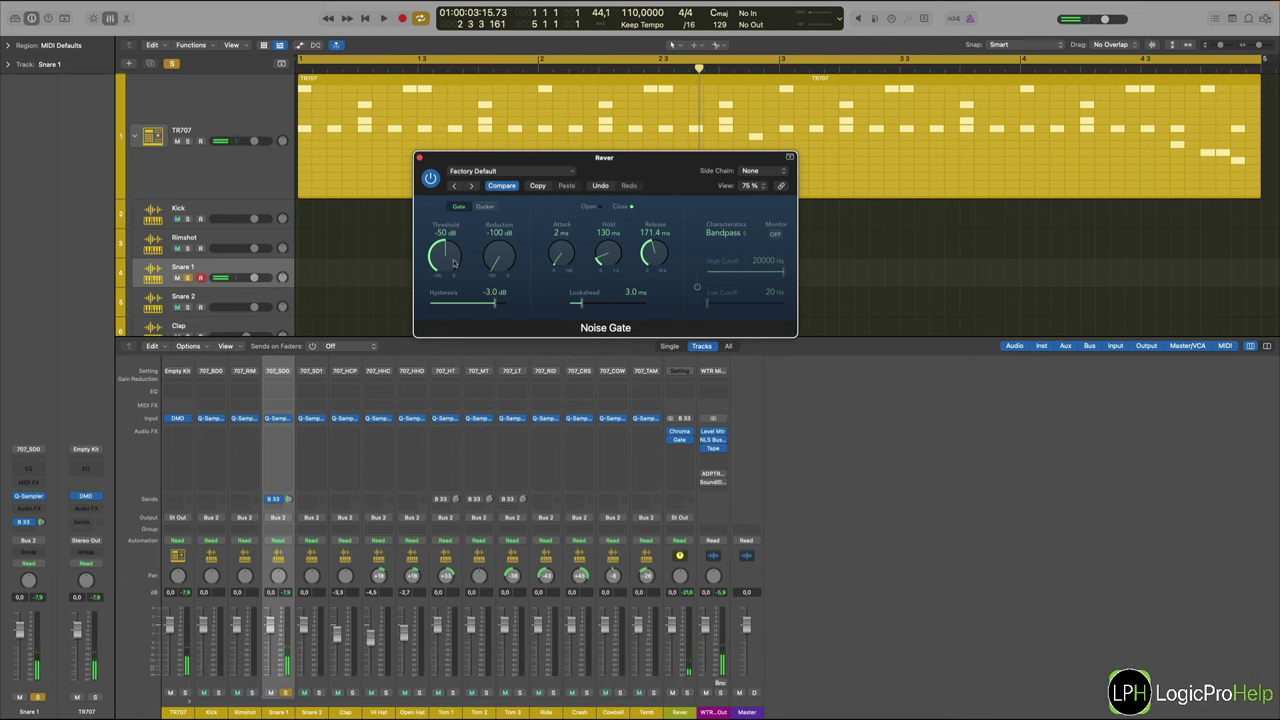
mouse_move(445, 258)
mouse_down()
mouse_move(457, 222)
mouse_move(446, 261)
mouse_up()
key(space)
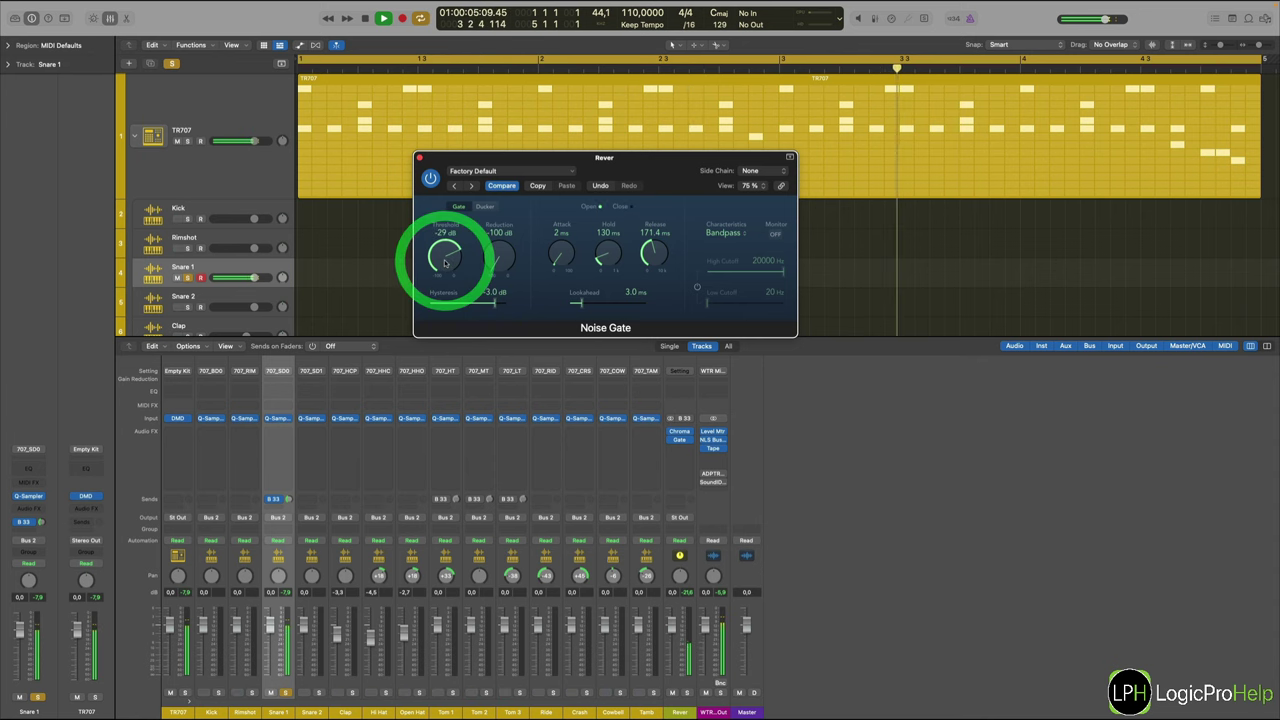
click(446, 261)
key(space)
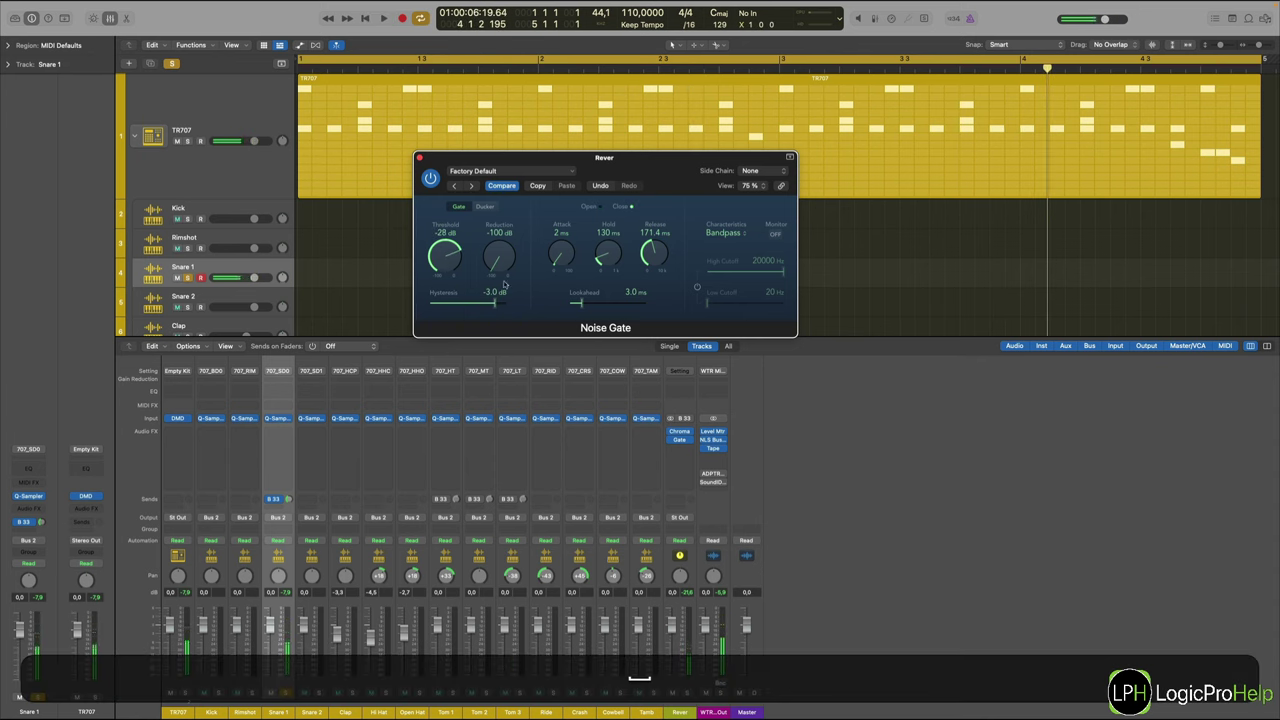
drag(453, 261, 455, 259)
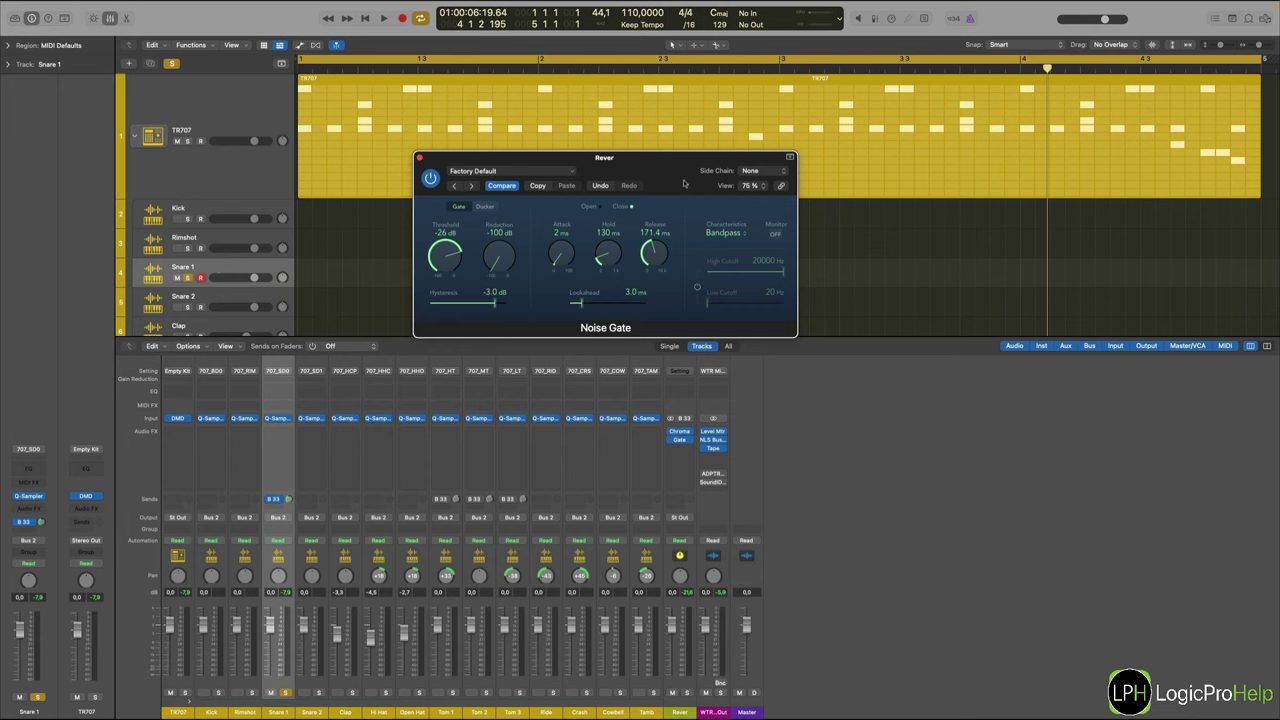
Check the ChromaVerb settings on the Rever channel and set the Noise Gate threshold to -25 dB.
drag(656, 172, 618, 160)
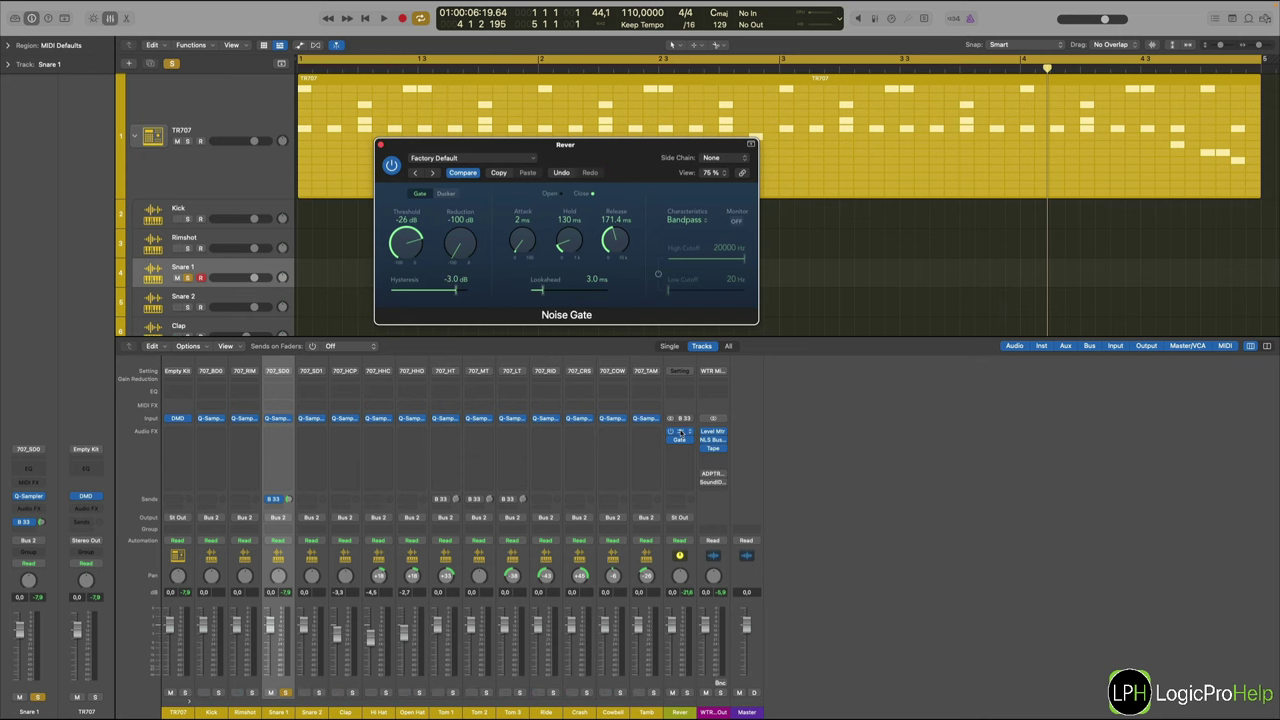
click(680, 432)
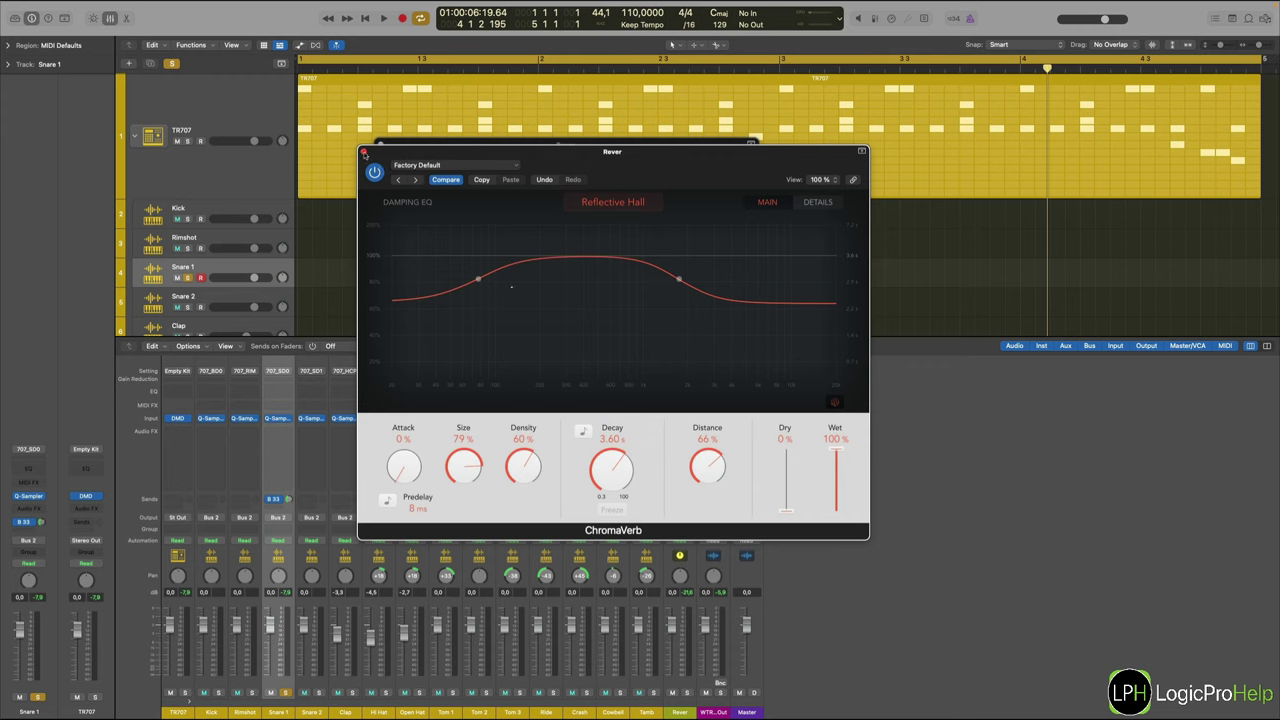
click(364, 153)
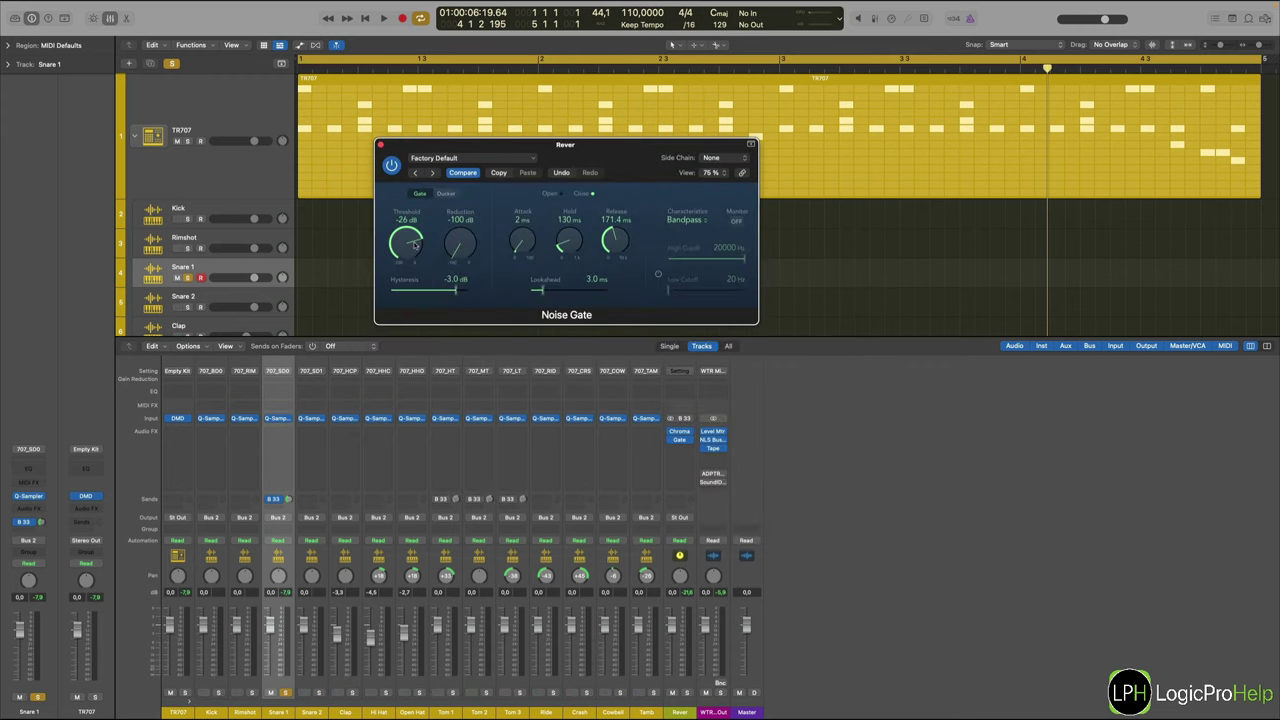
drag(414, 244, 414, 242)
click(680, 432)
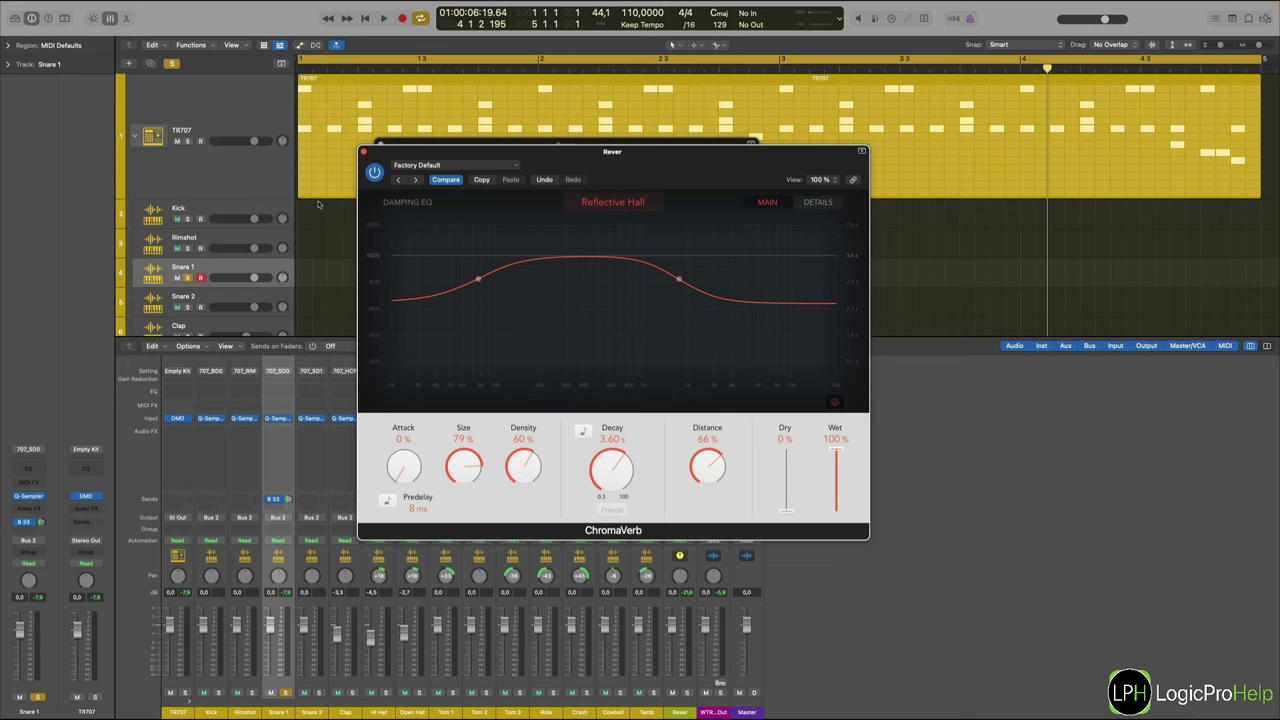
drag(389, 150, 433, 161)
click(408, 164)
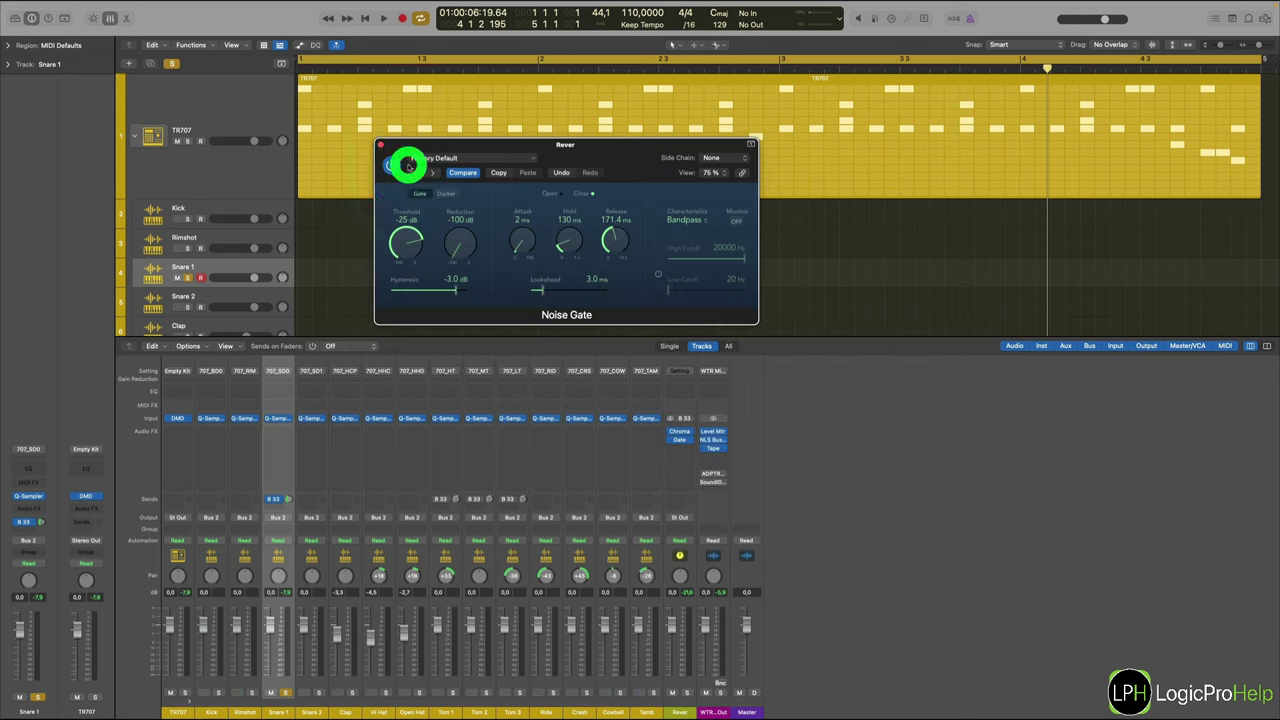
Set the Noise Gate's side chain source to the Snare 1 instrument (Inst 62).
click(716, 158)
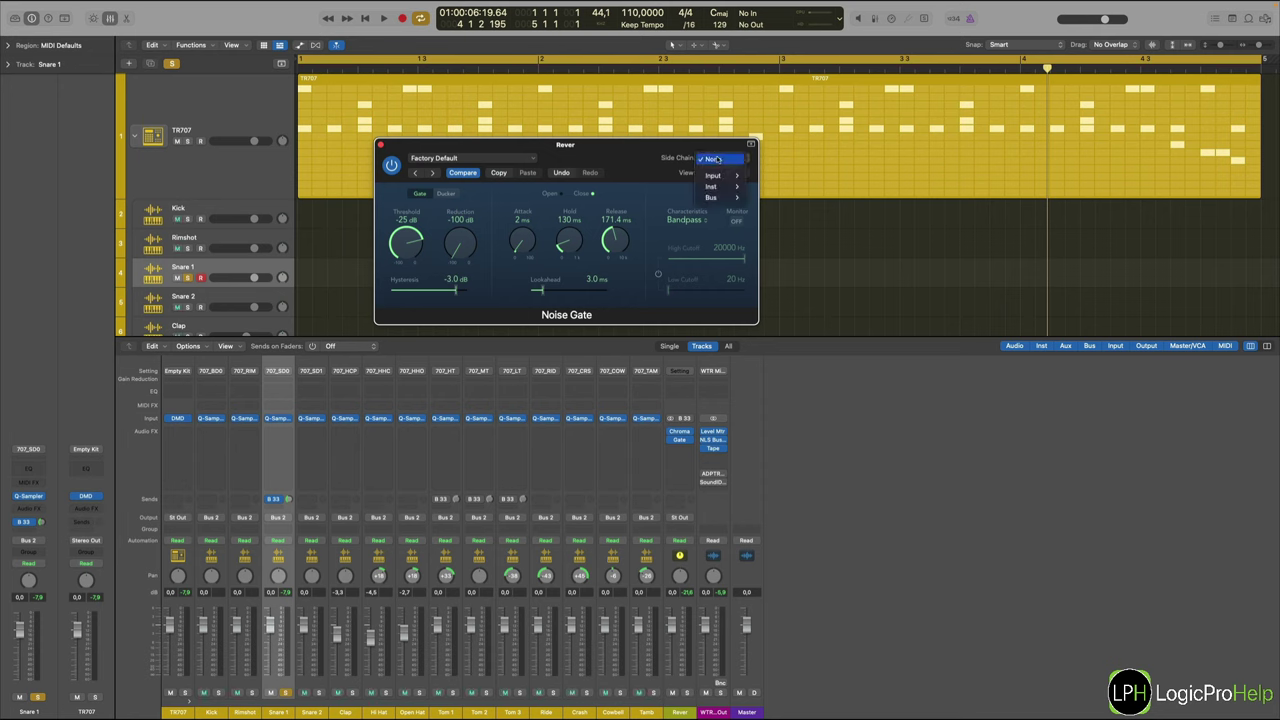
mouse_move(713, 176)
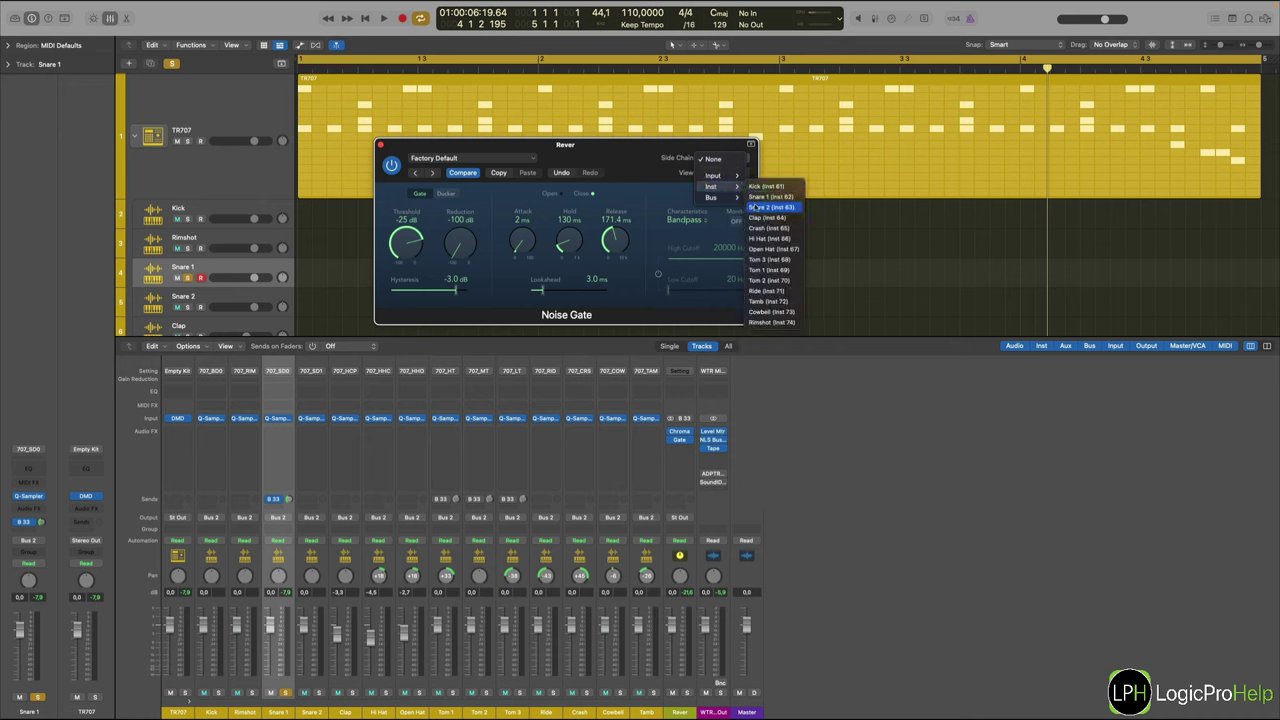
click(768, 197)
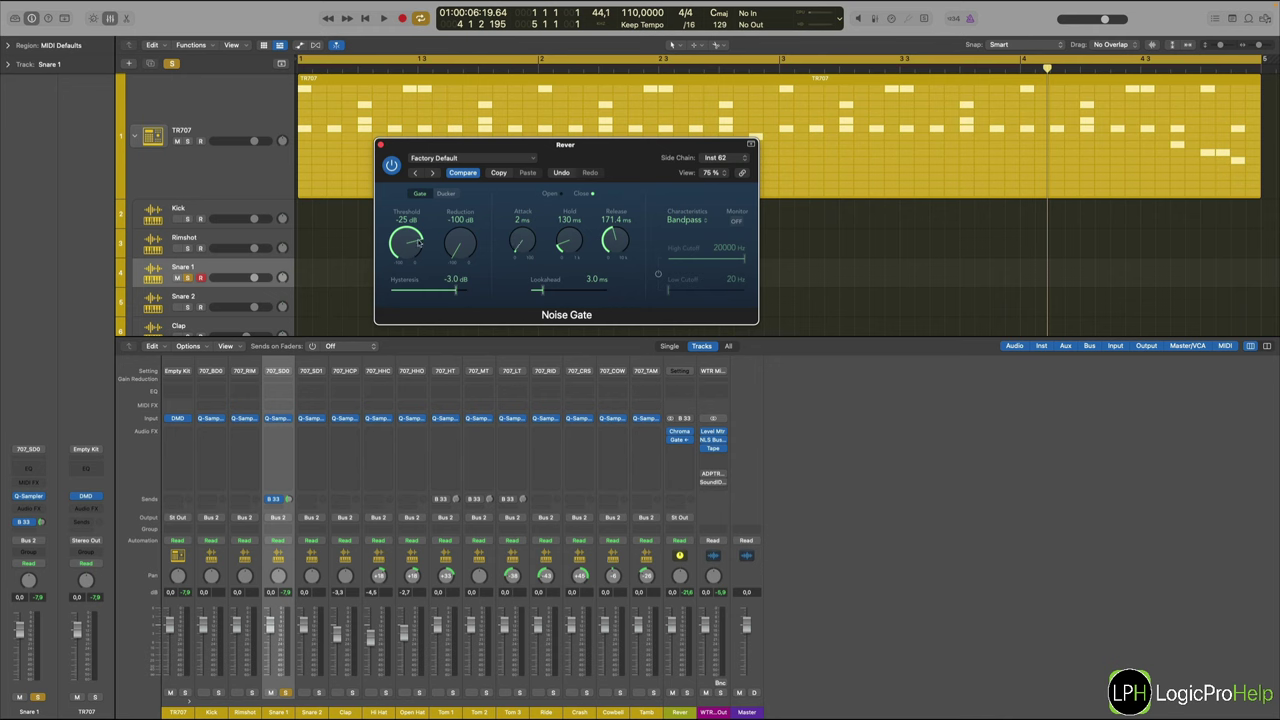
Set the Noise Gate threshold to -51 dB and audition the gated snare.
mouse_move(412, 259)
mouse_down()
mouse_move(410, 280)
mouse_move(412, 251)
mouse_up()
key(space)
key(space)
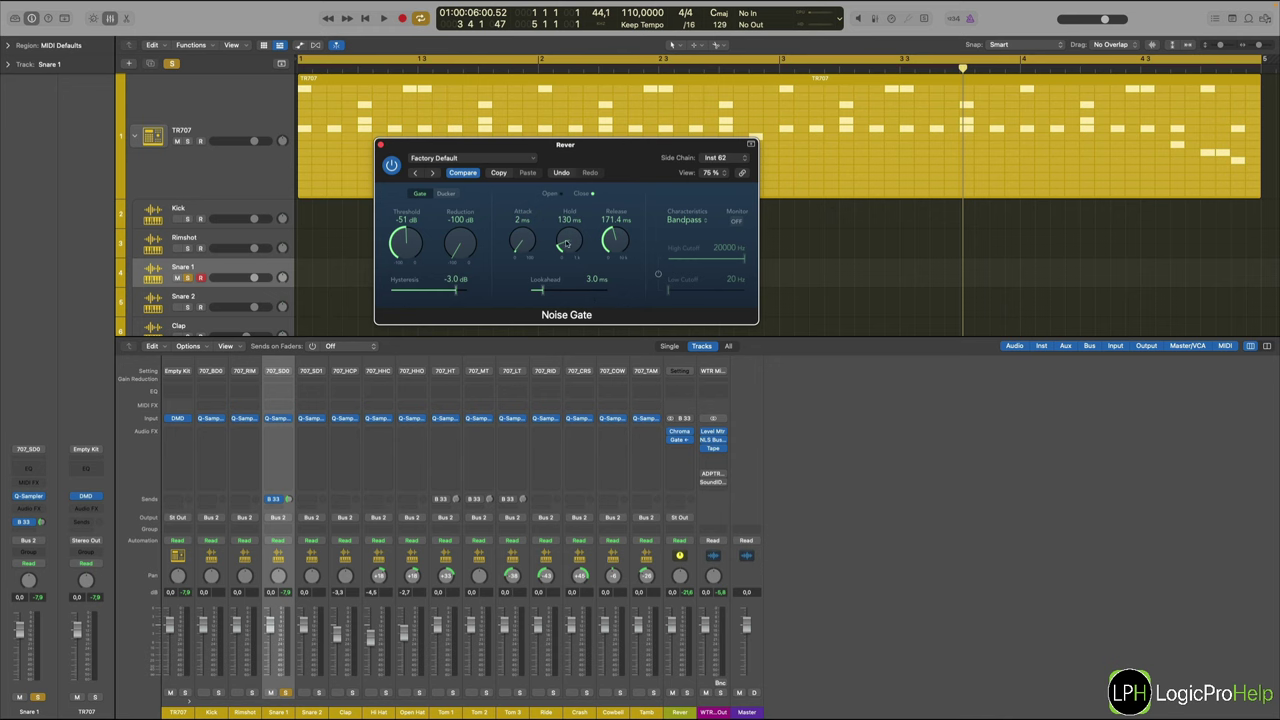
Set the Noise Gate's hold to 0 ms and release to 0.0 ms, and audition the snare.
drag(566, 243, 612, 336)
key(space)
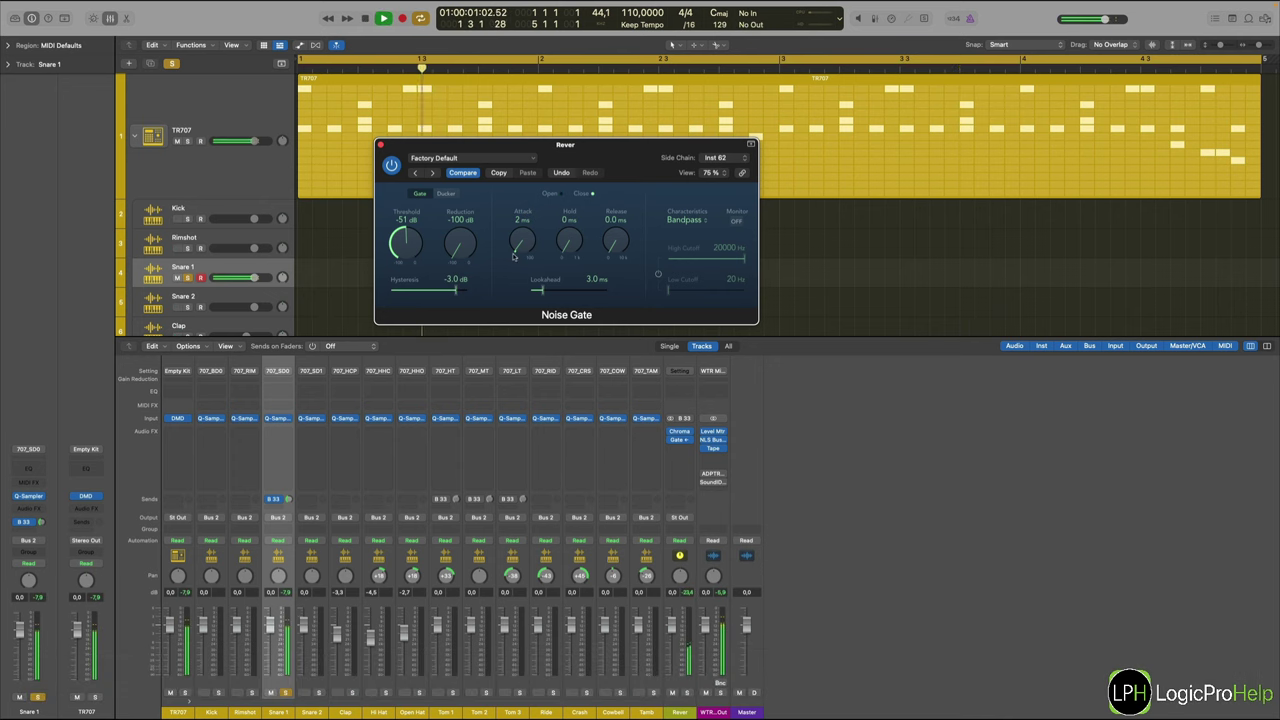
key(space)
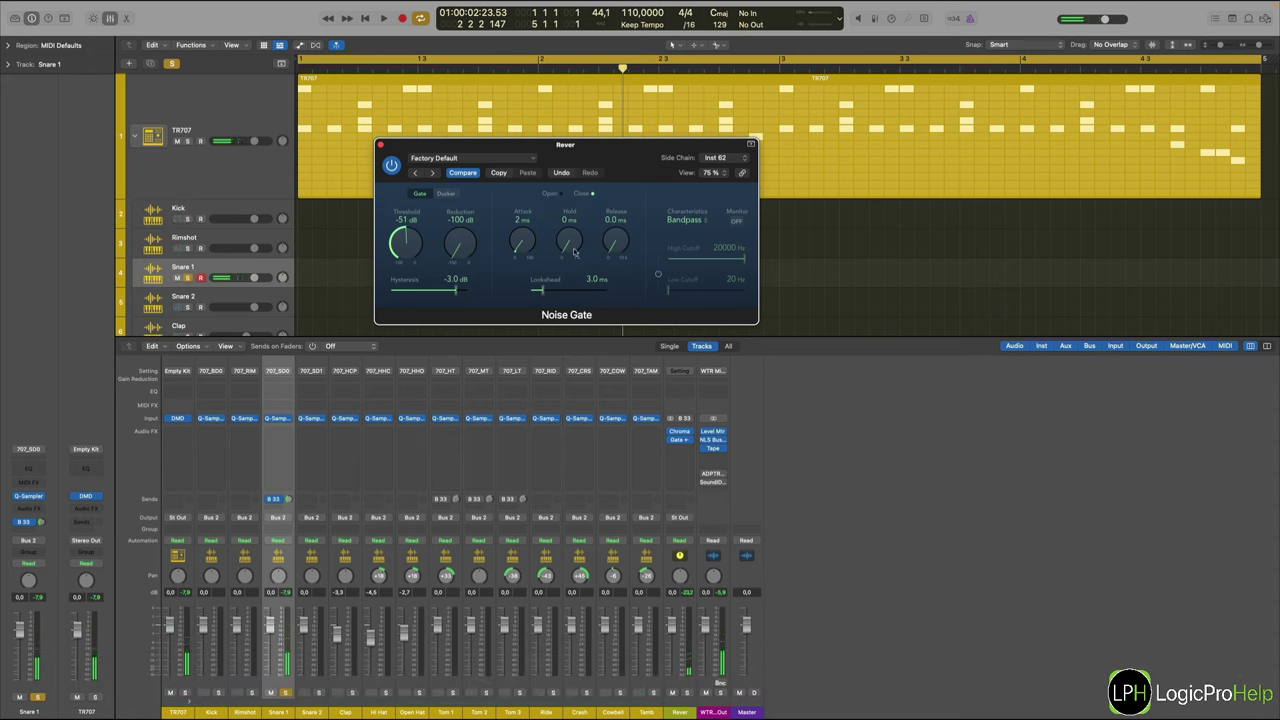
Set the gate's hold to 80 ms and release to 46.3 ms, then unsolo Snare 1 and play the full beat.
drag(575, 233, 616, 237)
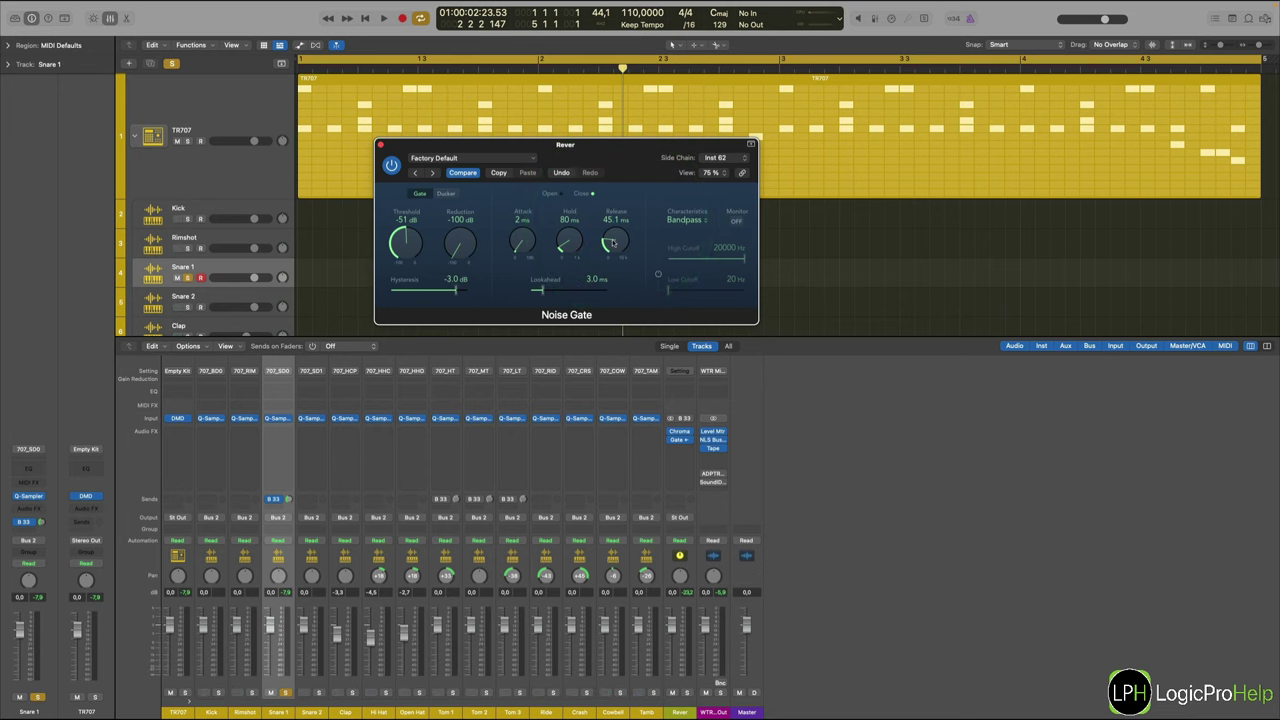
click(612, 241)
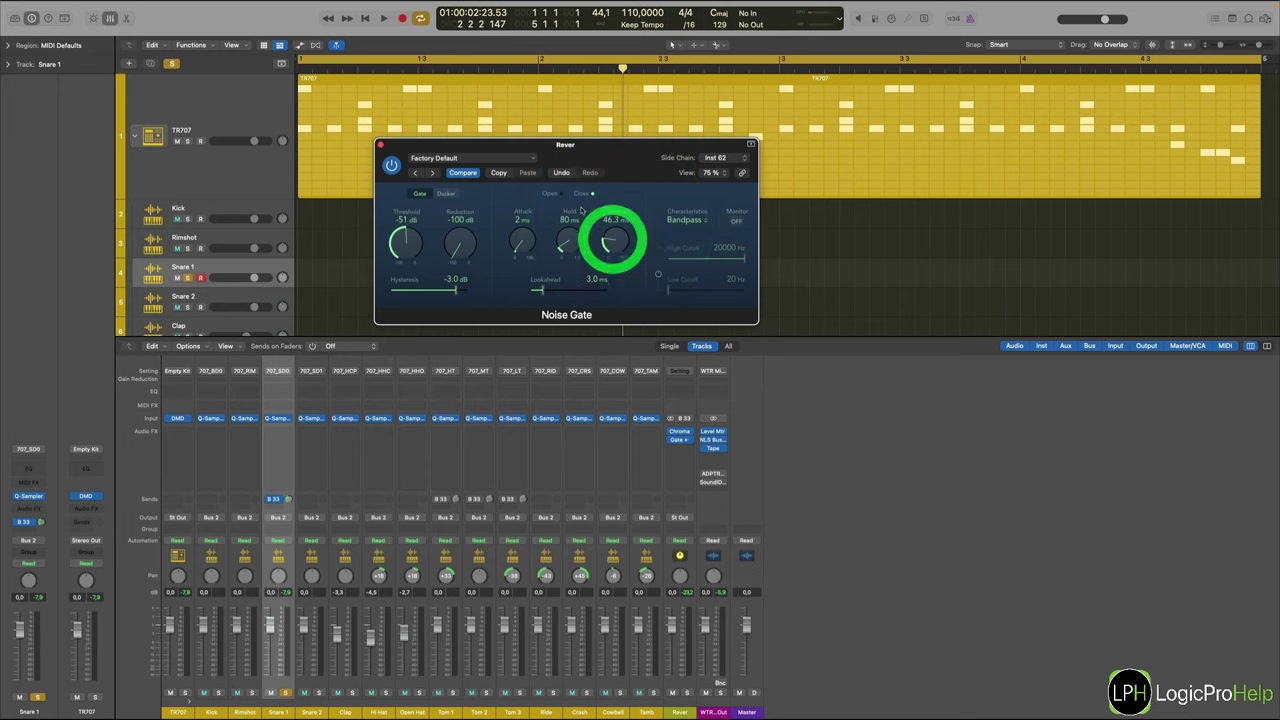
click(186, 278)
key(space)
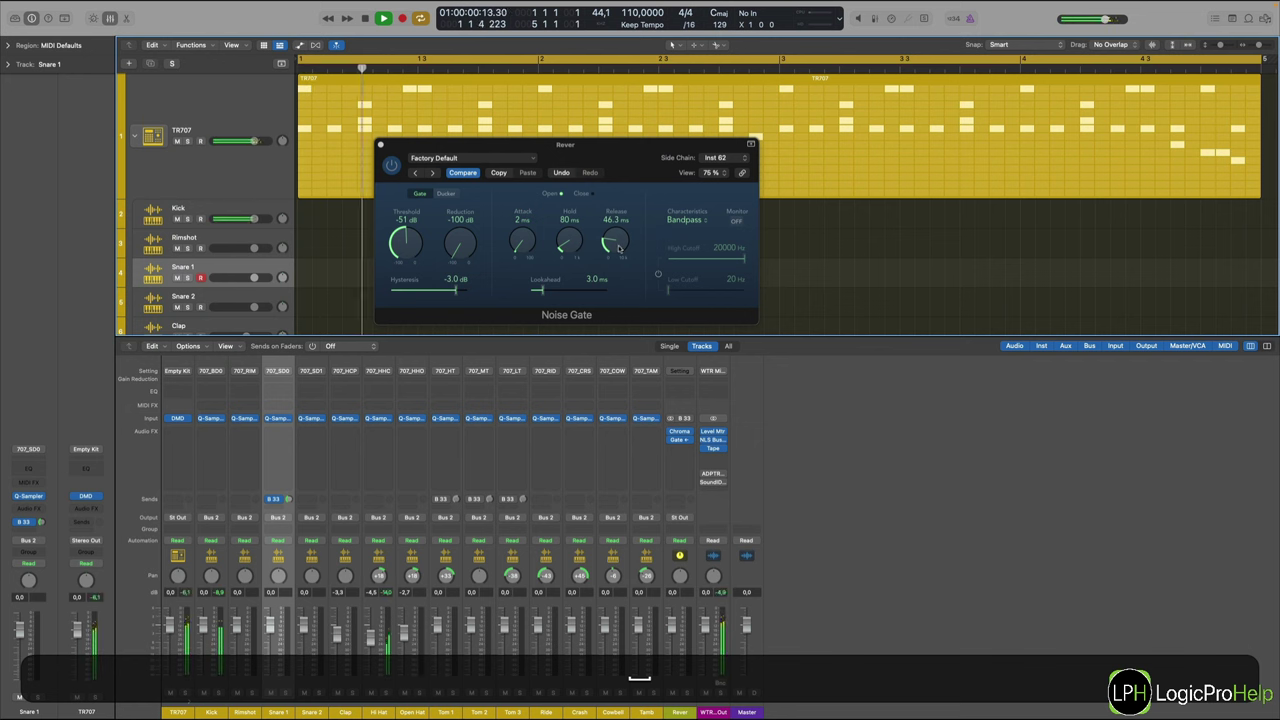
Tune the Noise Gate against the full beat, setting the hold to 70 ms and the release to 120.1 ms.
drag(619, 249, 614, 230)
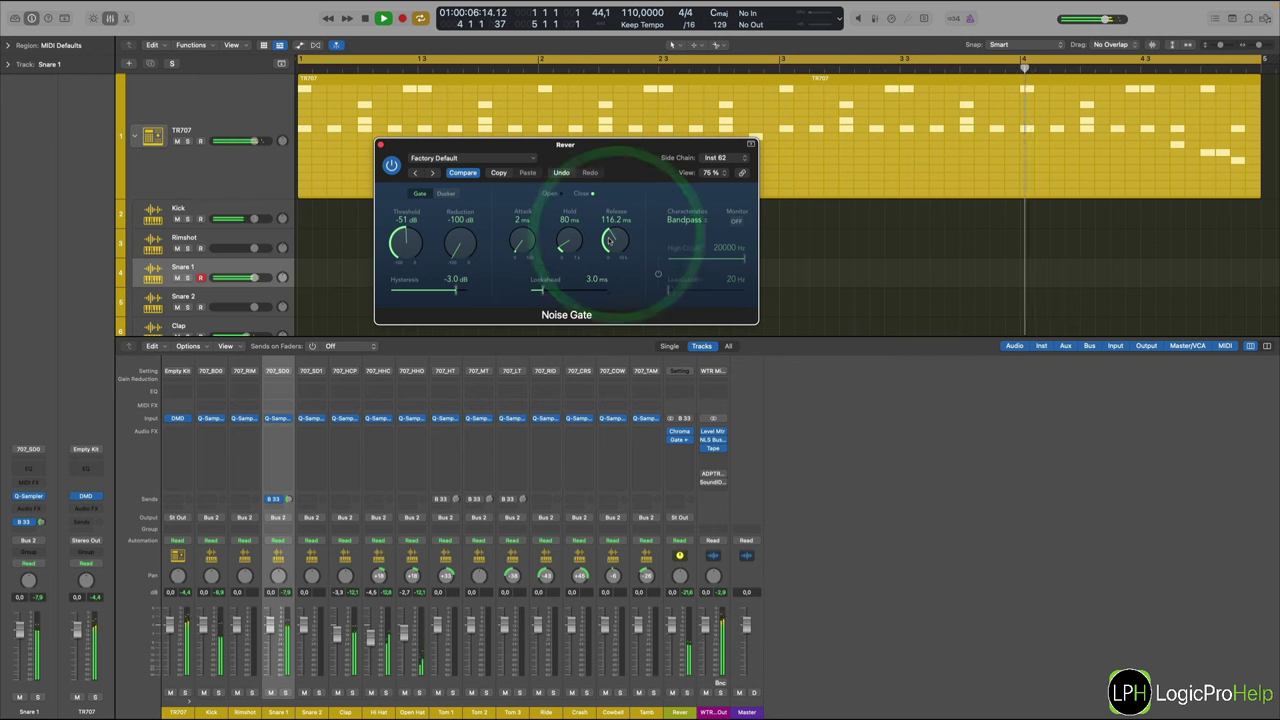
click(615, 234)
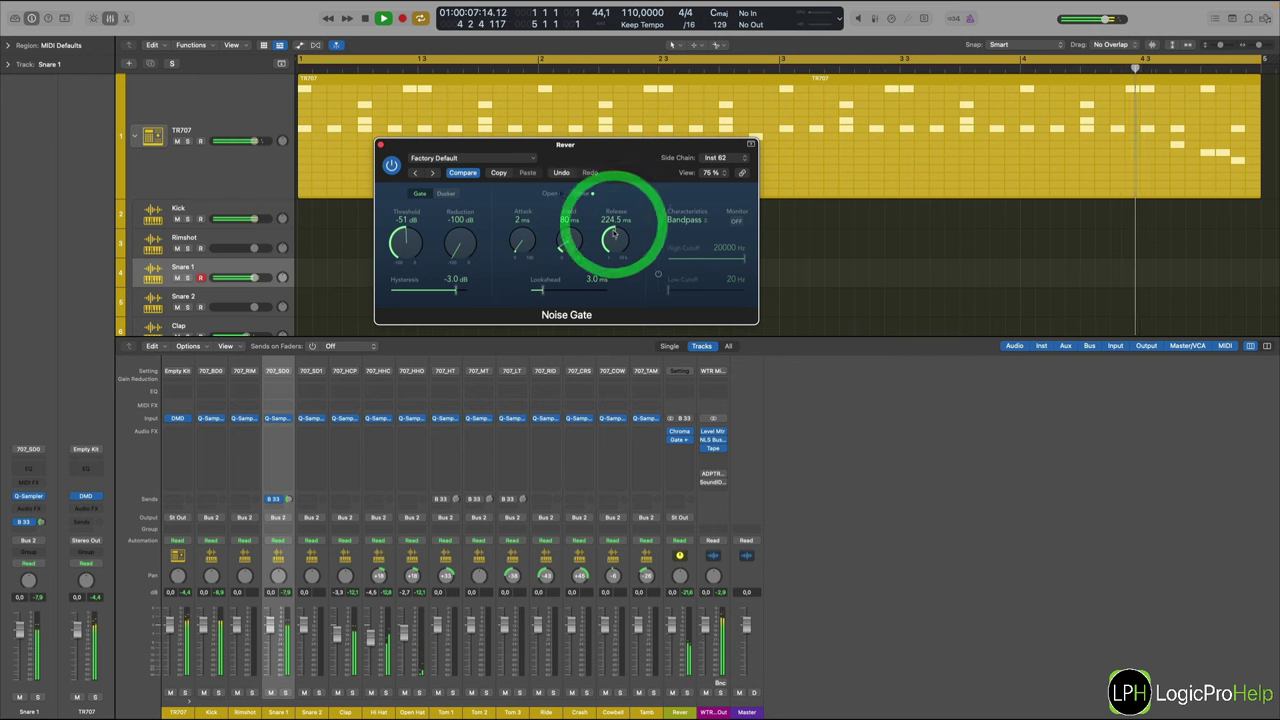
mouse_move(615, 234)
mouse_down()
mouse_move(612, 247)
mouse_move(566, 246)
mouse_move(611, 235)
mouse_up()
click(612, 243)
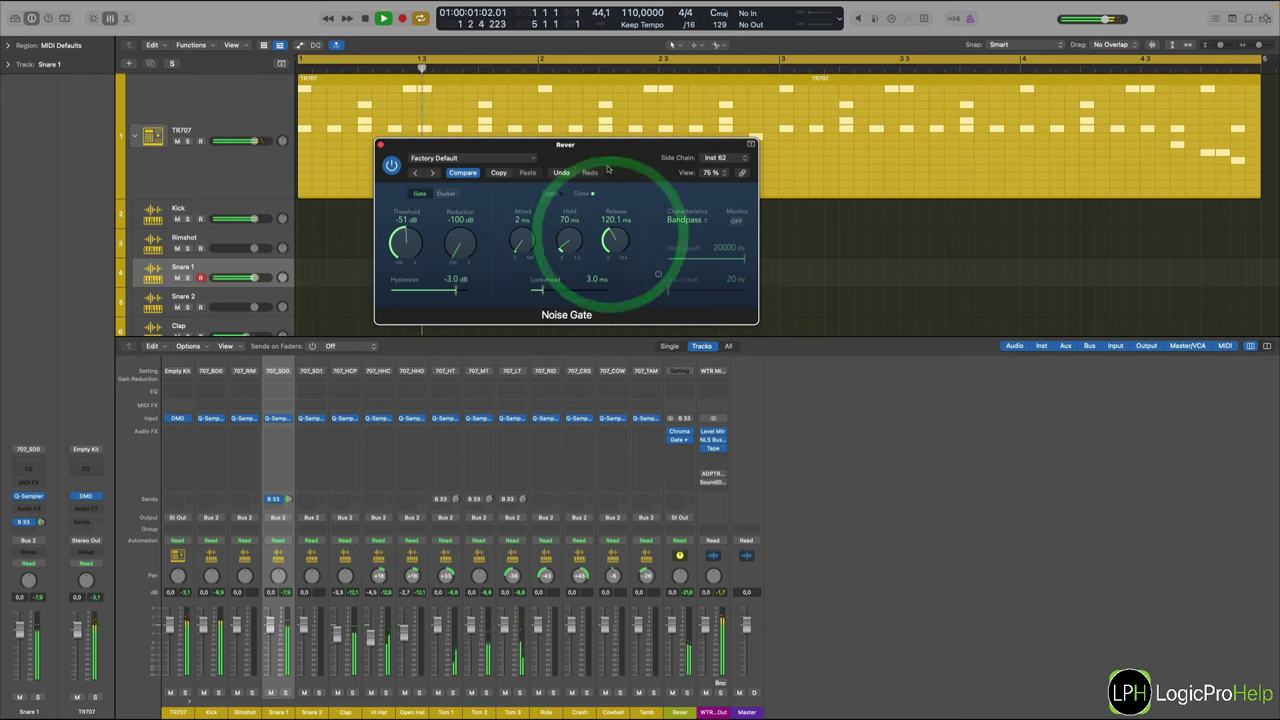
key(space)
Open ChromaVerb on the Rever channel beside the Noise Gate and set its decay to 3.30 s.
drag(658, 145, 900, 104)
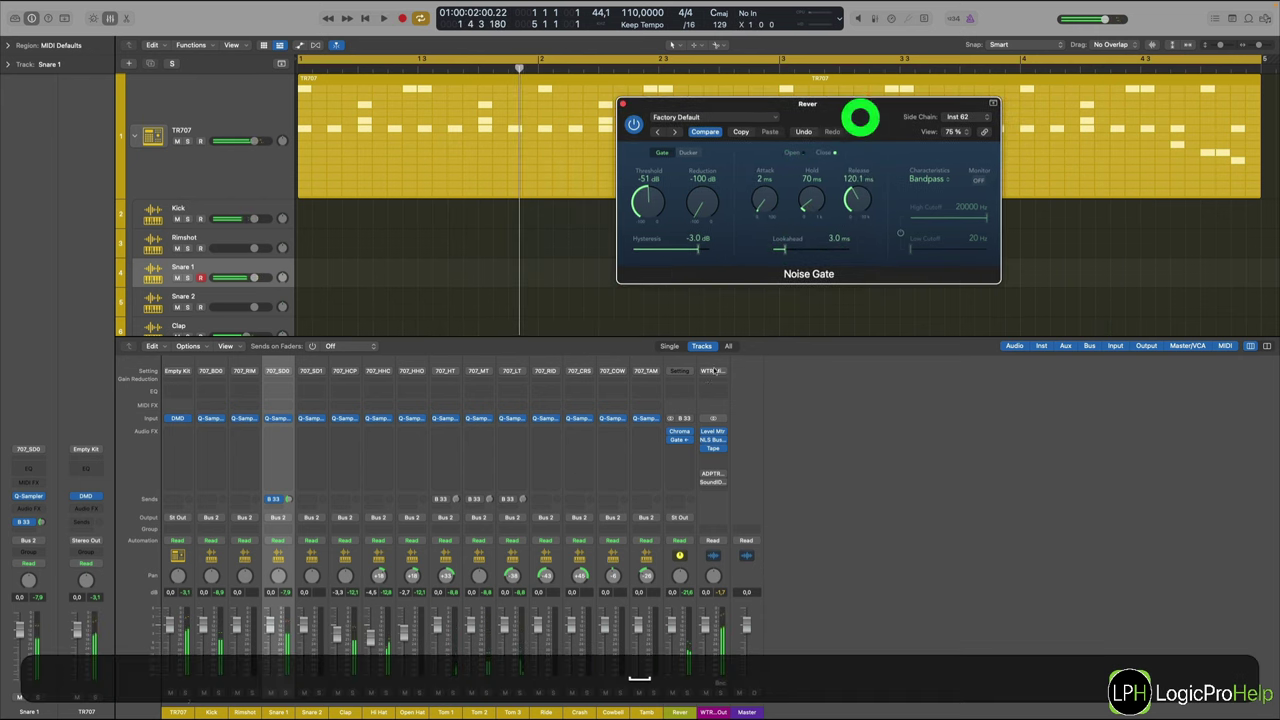
click(679, 431)
drag(668, 483, 668, 474)
drag(752, 470, 752, 463)
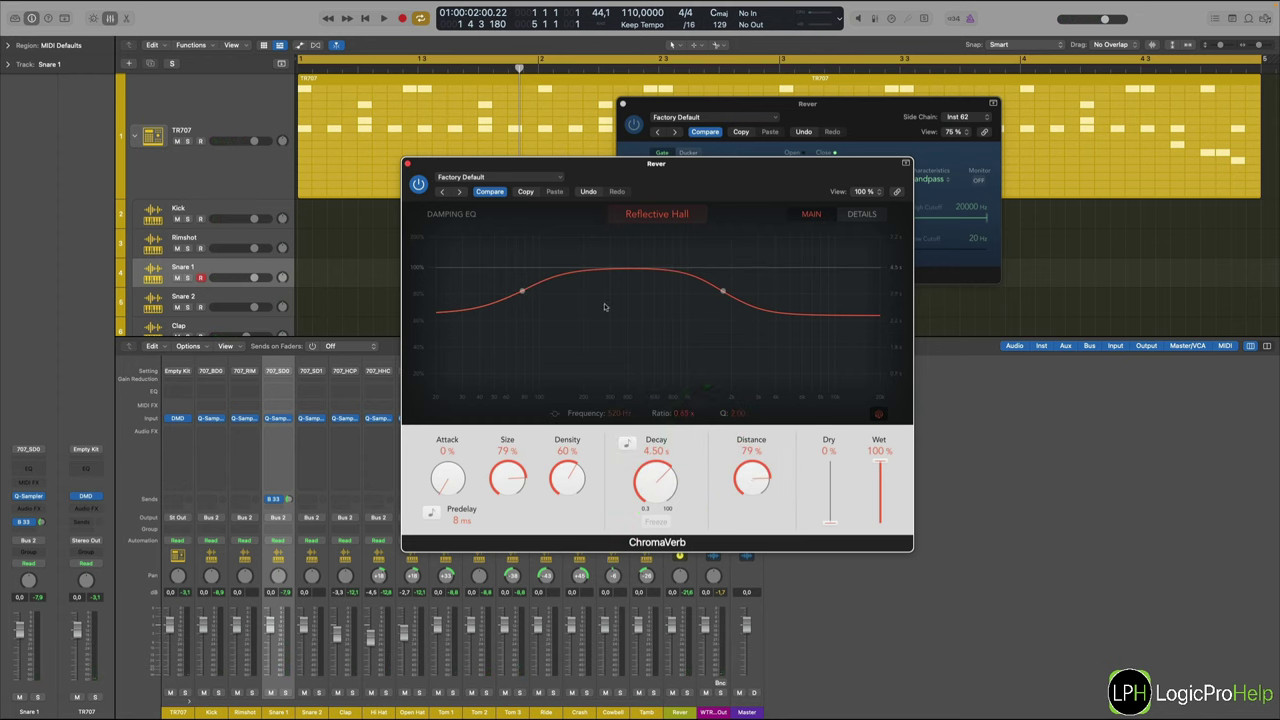
drag(743, 164, 681, 262)
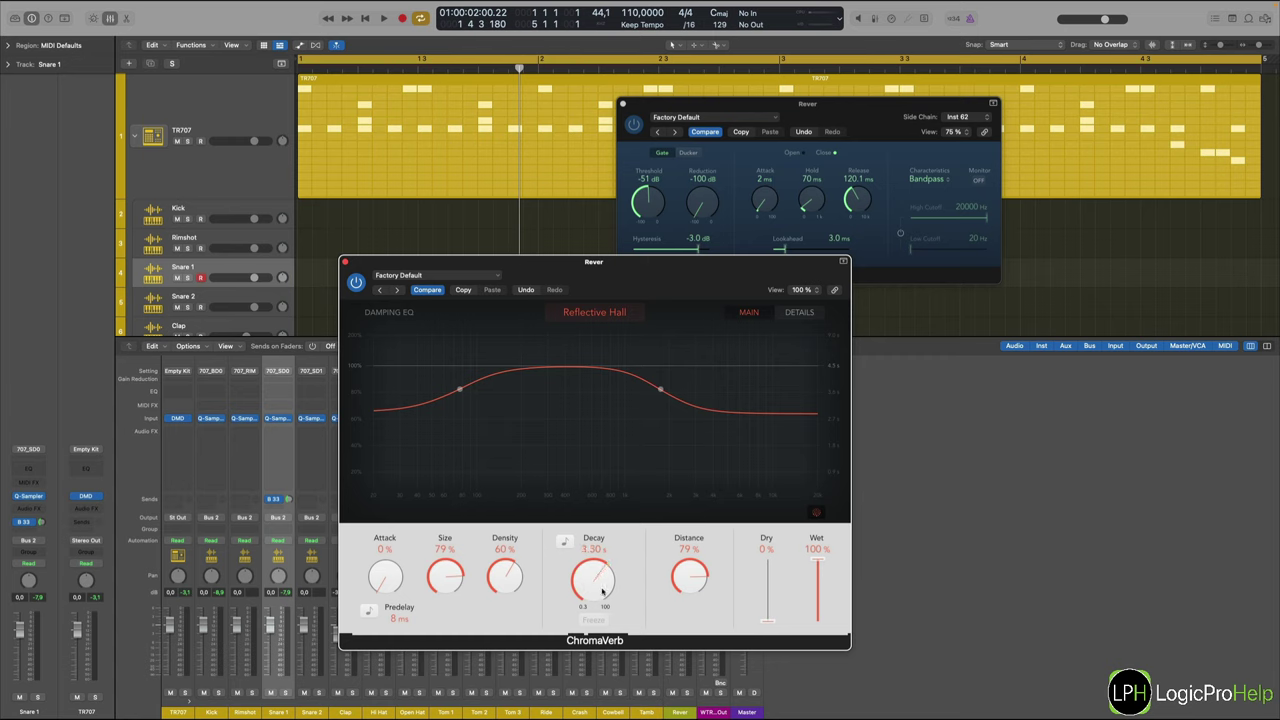
mouse_move(602, 591)
mouse_down()
mouse_move(612, 546)
mouse_move(611, 592)
mouse_up()
Reset the Snare 1 reverb send and raise it to -14.3 dB while the beat plays.
click(563, 425)
click(289, 500)
key(space)
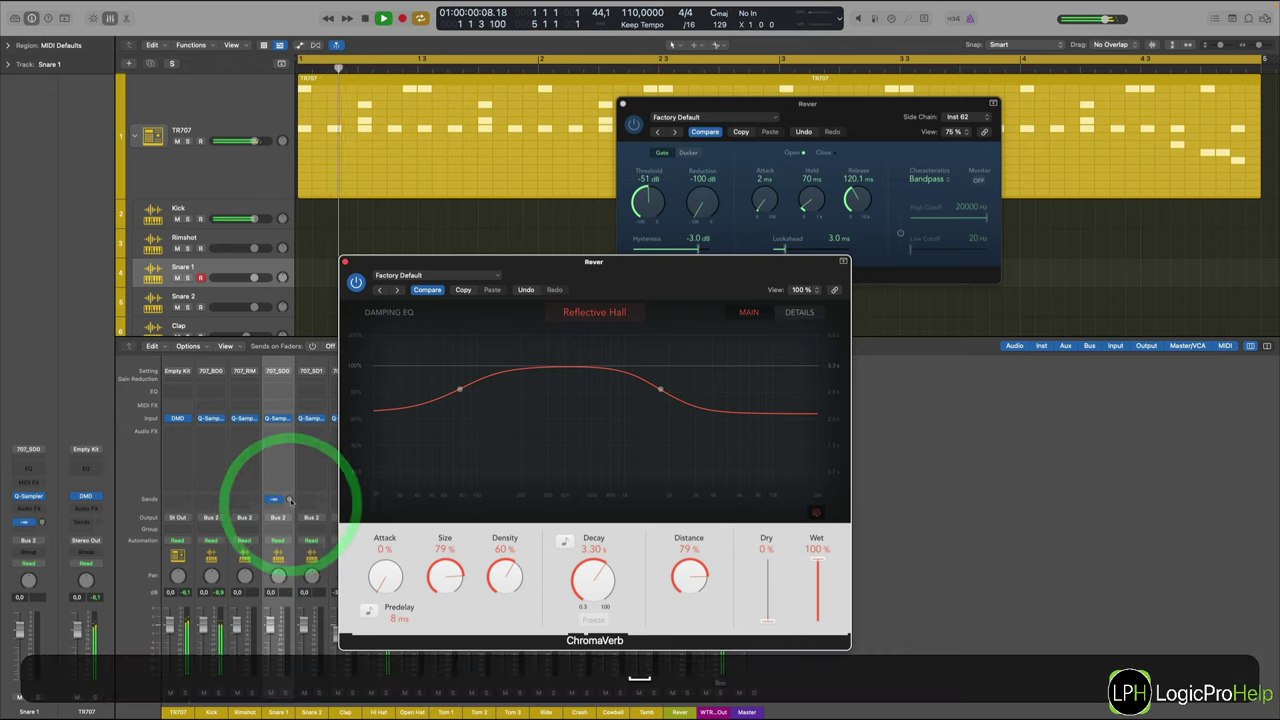
drag(289, 498, 291, 470)
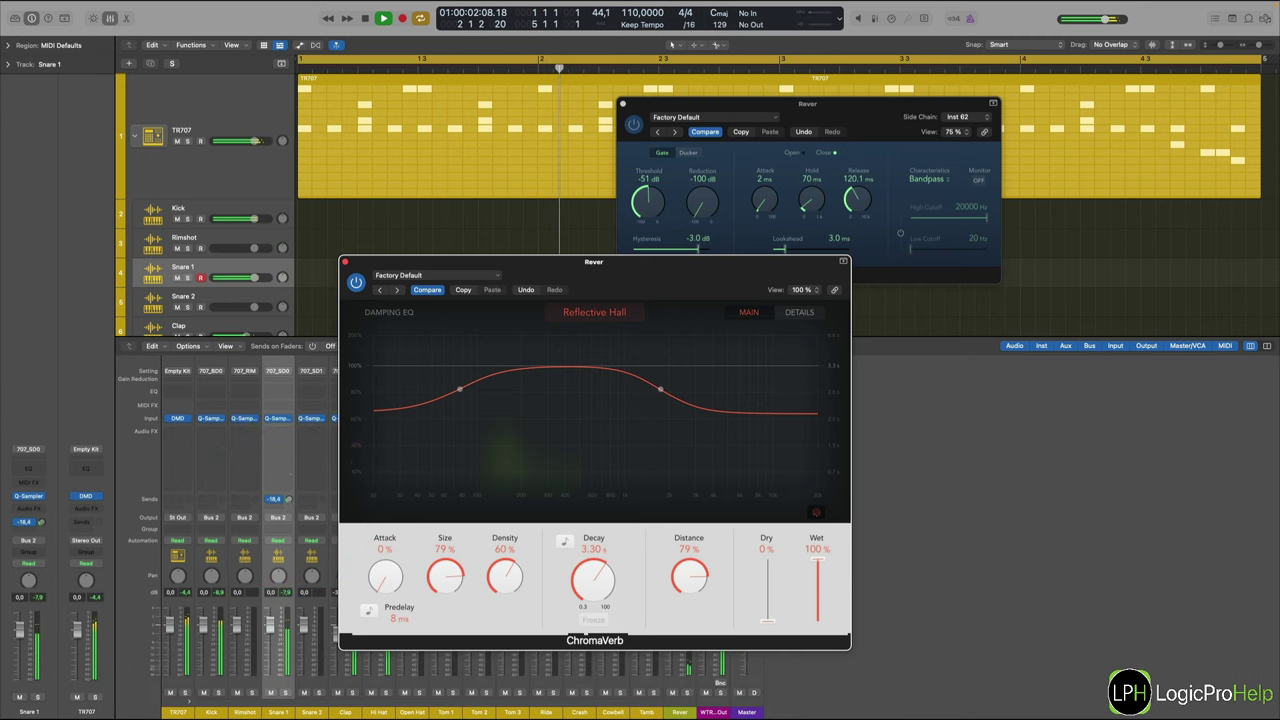
click(531, 354)
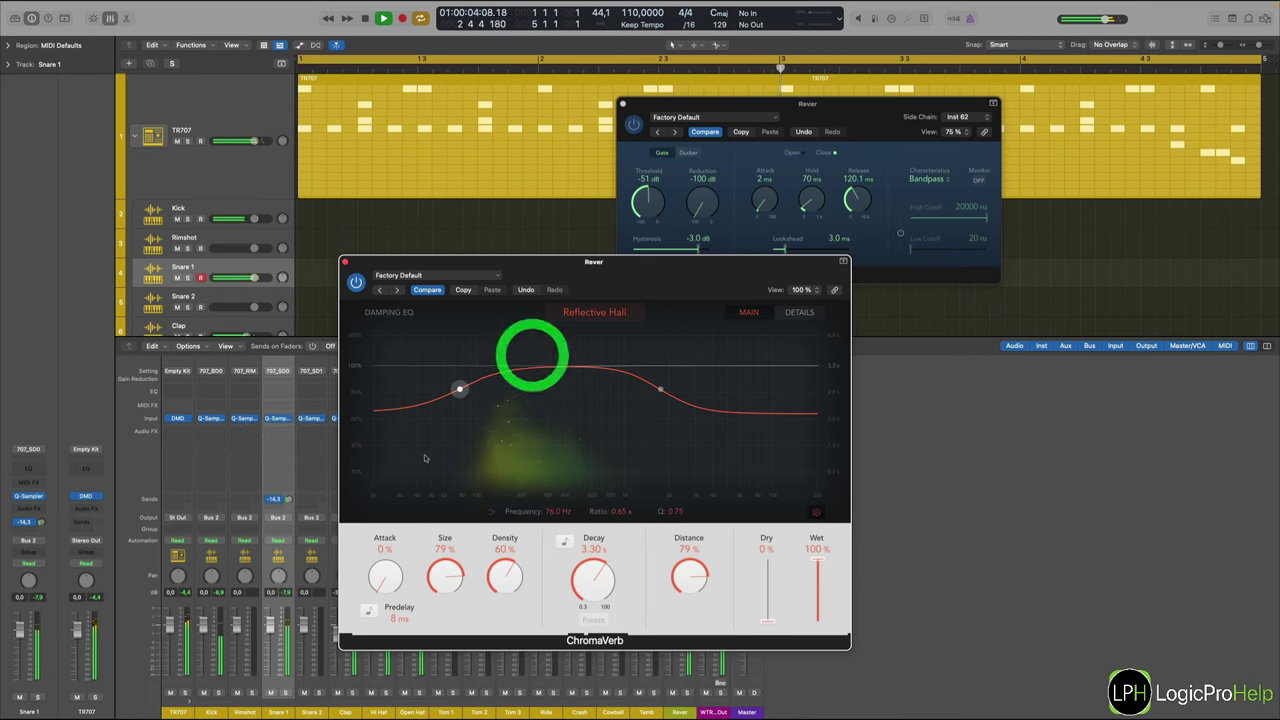
Set the Snare 1 reverb send to -15.8 dB and shorten the Noise Gate release to 51.1 ms during playback.
drag(853, 200, 844, 209)
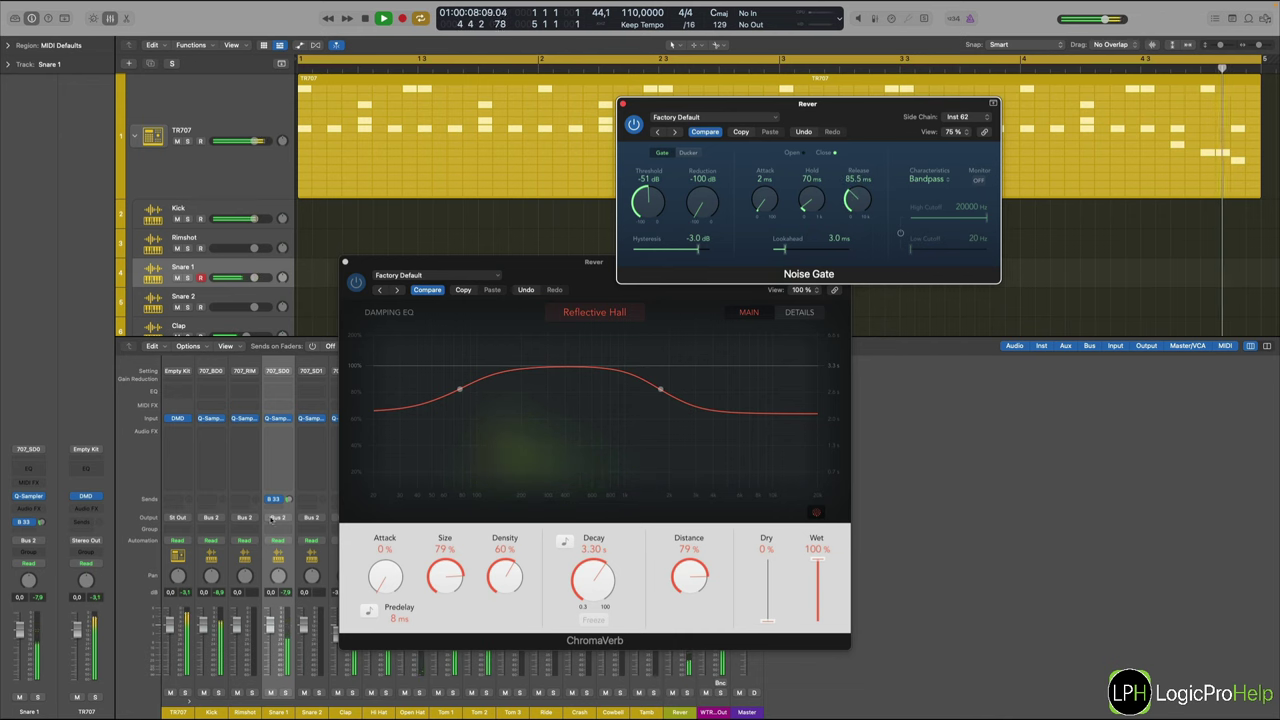
drag(289, 498, 289, 497)
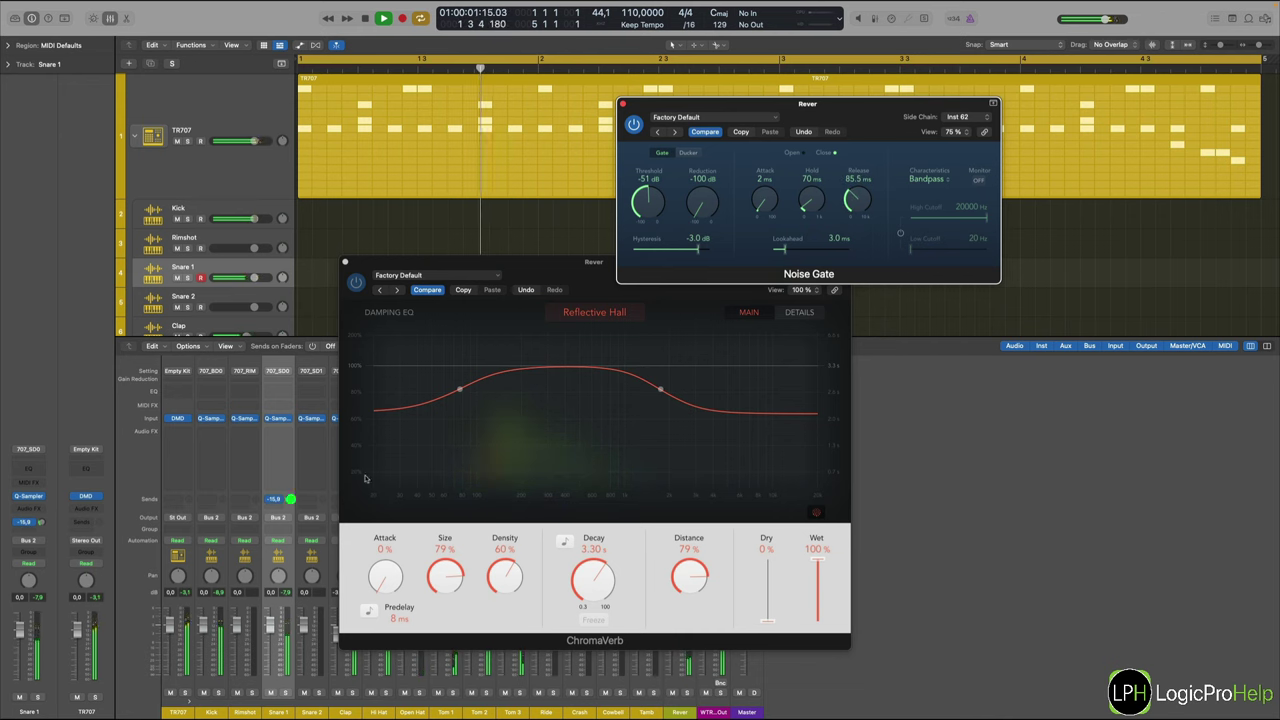
click(289, 497)
drag(863, 197, 857, 212)
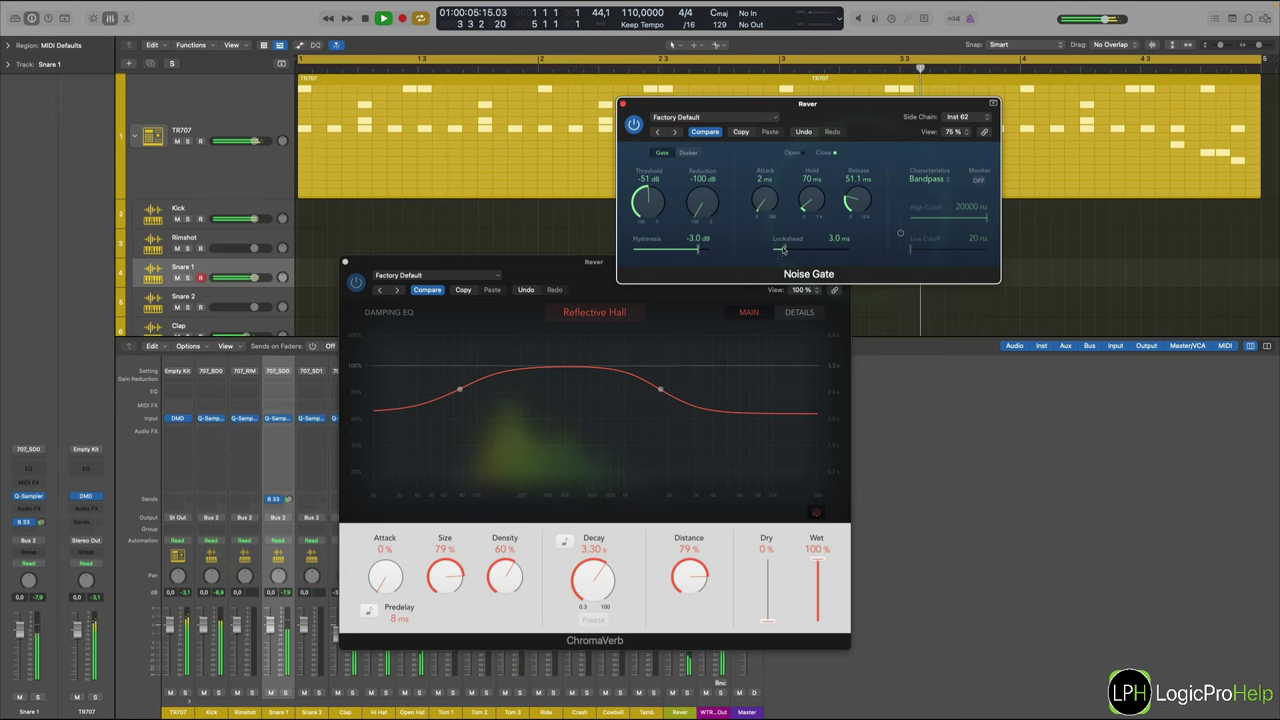
Move ChromaVerb's high damping node to 530 Hz with a ratio of 0.46 and audition the darker reverb.
drag(662, 395, 590, 412)
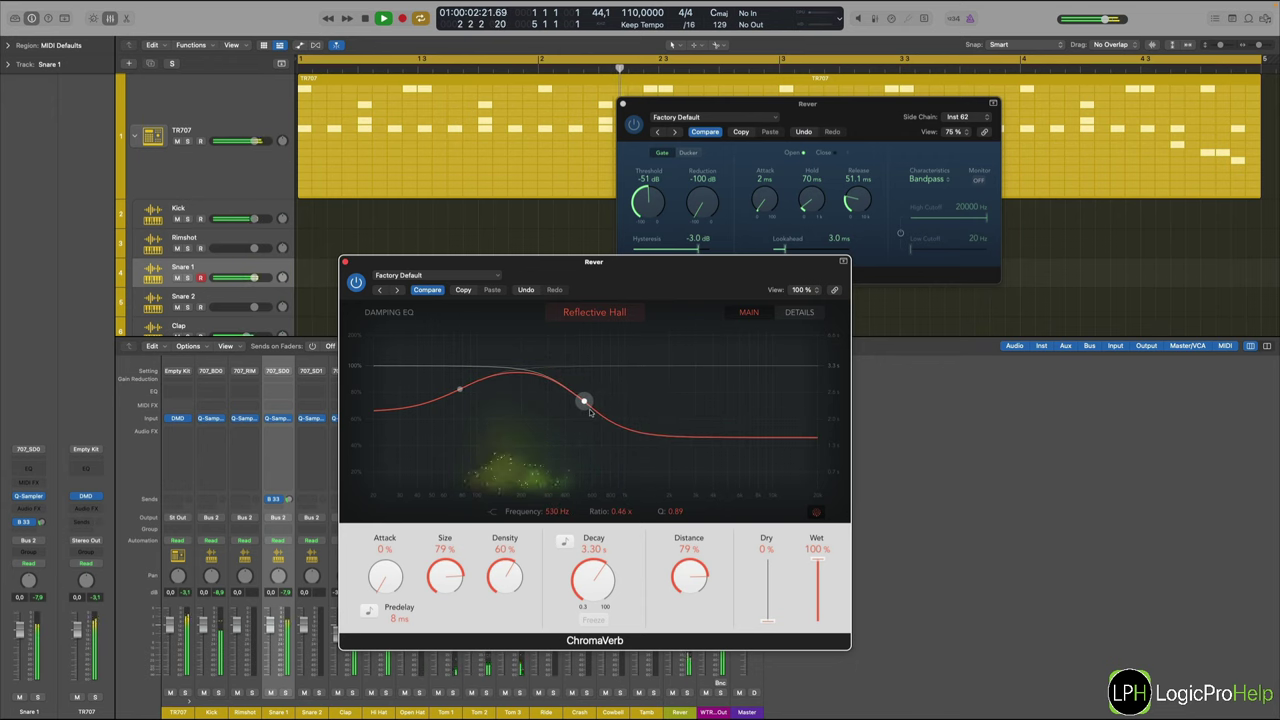
key(space)
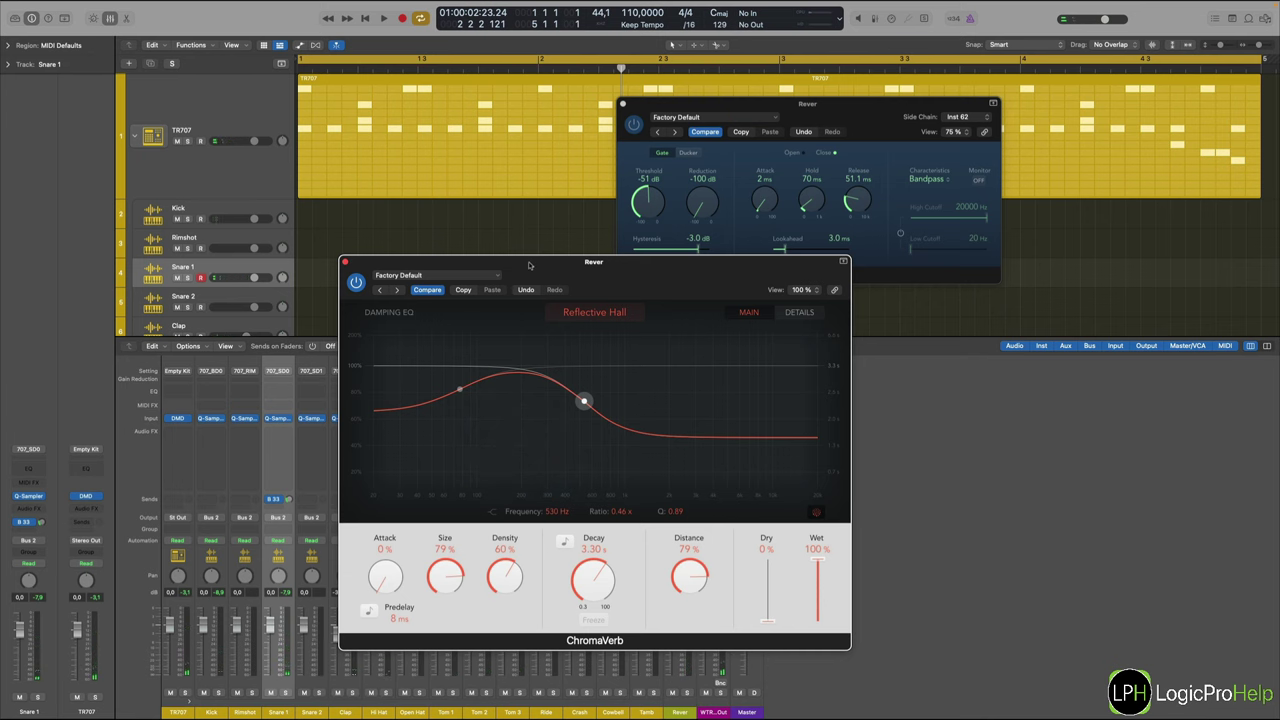
drag(530, 265, 908, 380)
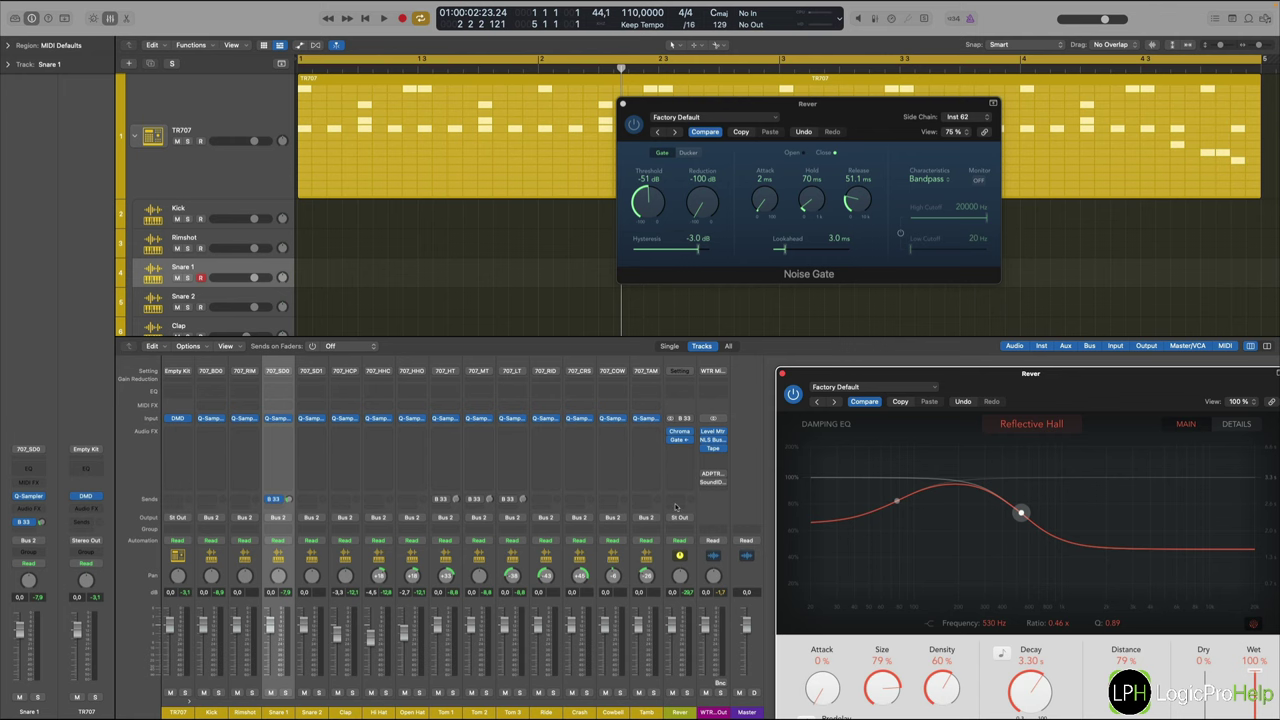
Move ChromaVerb's high damping node to 3800 Hz with a ratio of 0.49 and set the gate release to 76.5 ms.
drag(1062, 368, 743, 288)
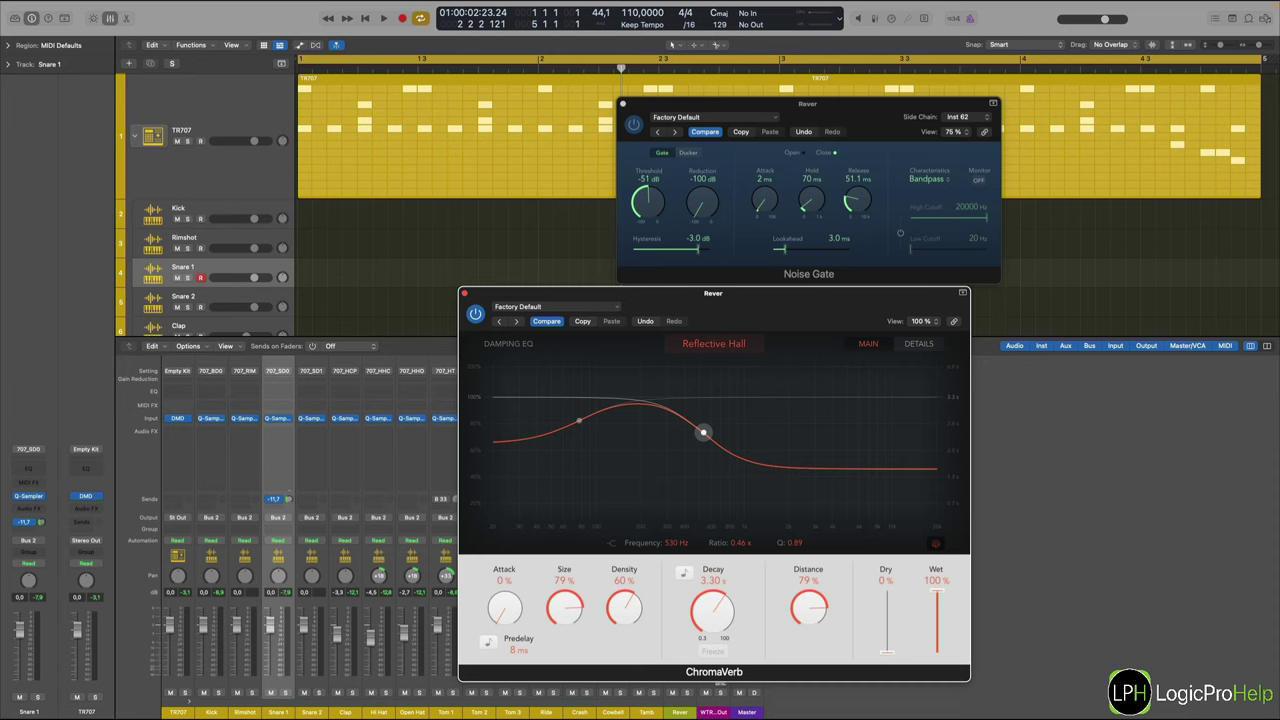
drag(700, 430, 831, 429)
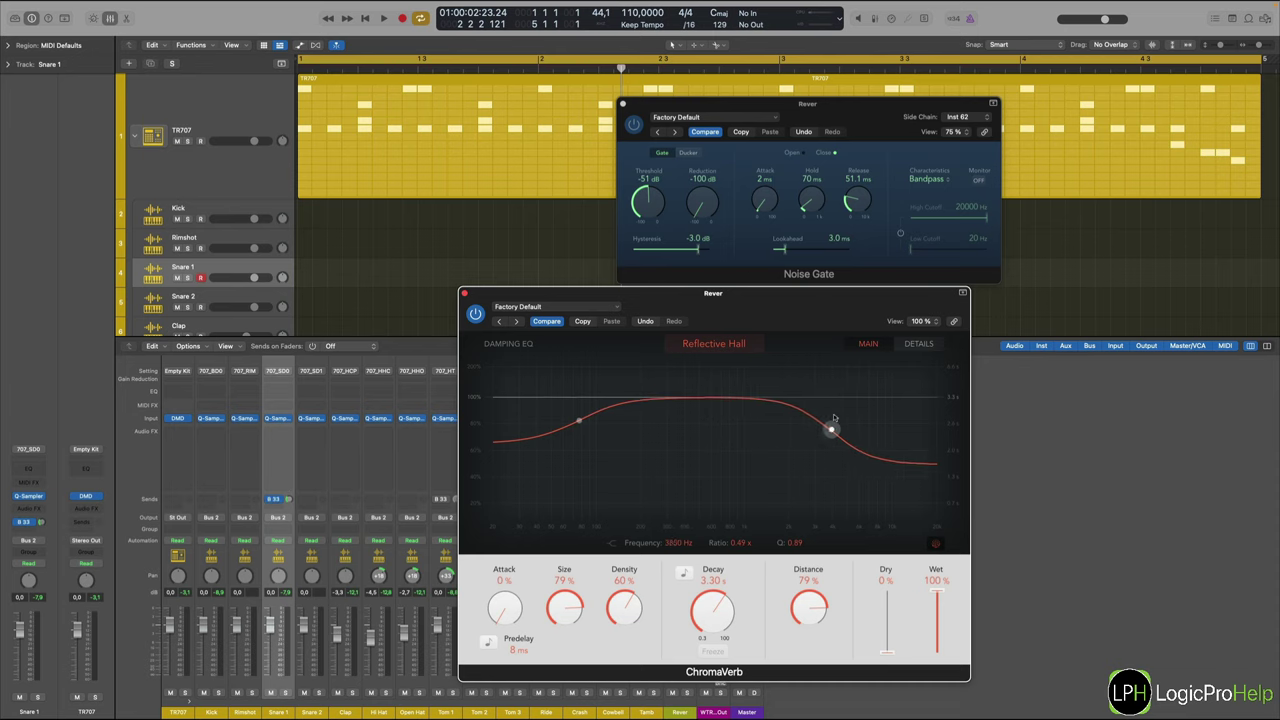
drag(854, 200, 858, 181)
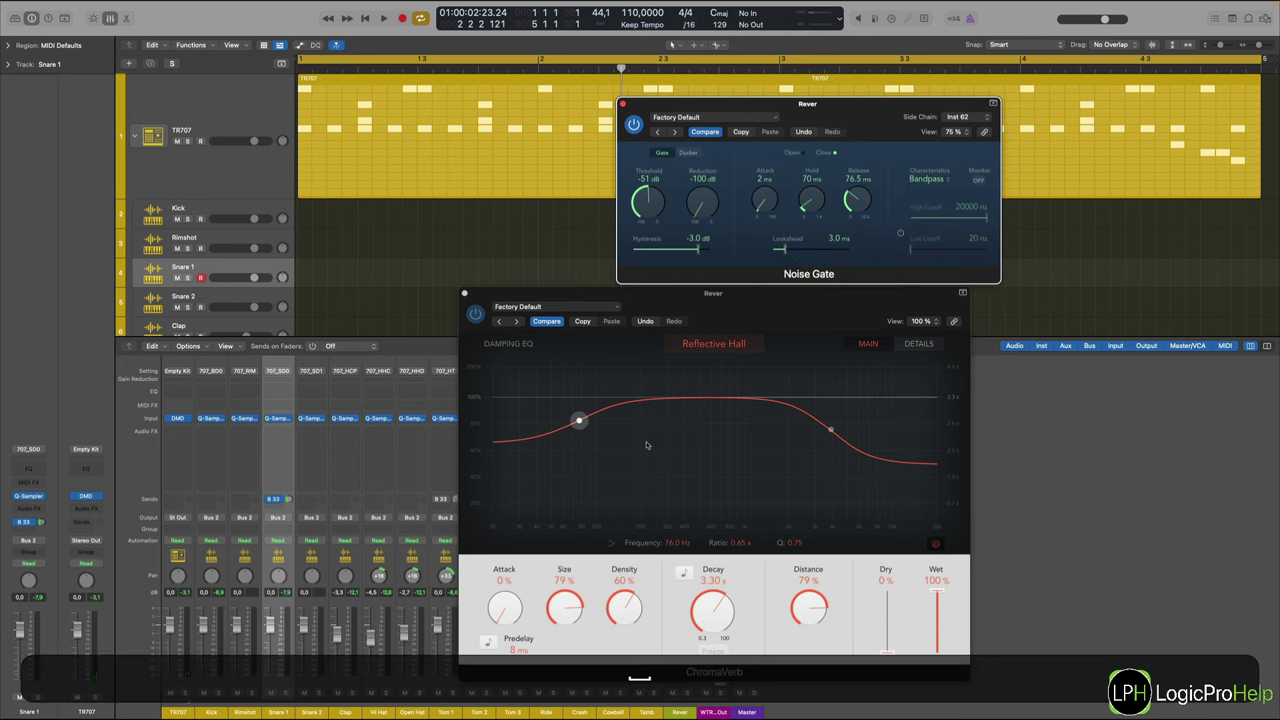
With the beat playing, set the Snare 1 send to -5.8 dB and the gate release to 96.2 ms, then close both plug-in windows.
key(space)
drag(857, 200, 869, 200)
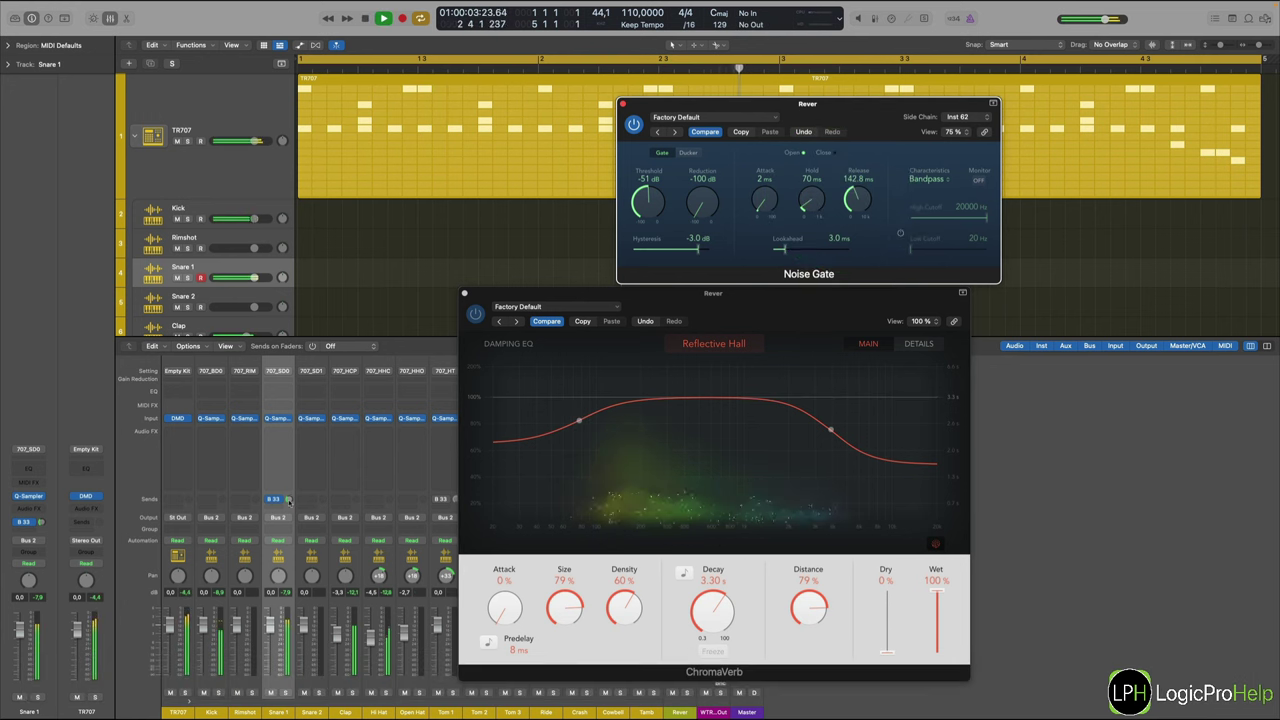
drag(289, 501, 295, 486)
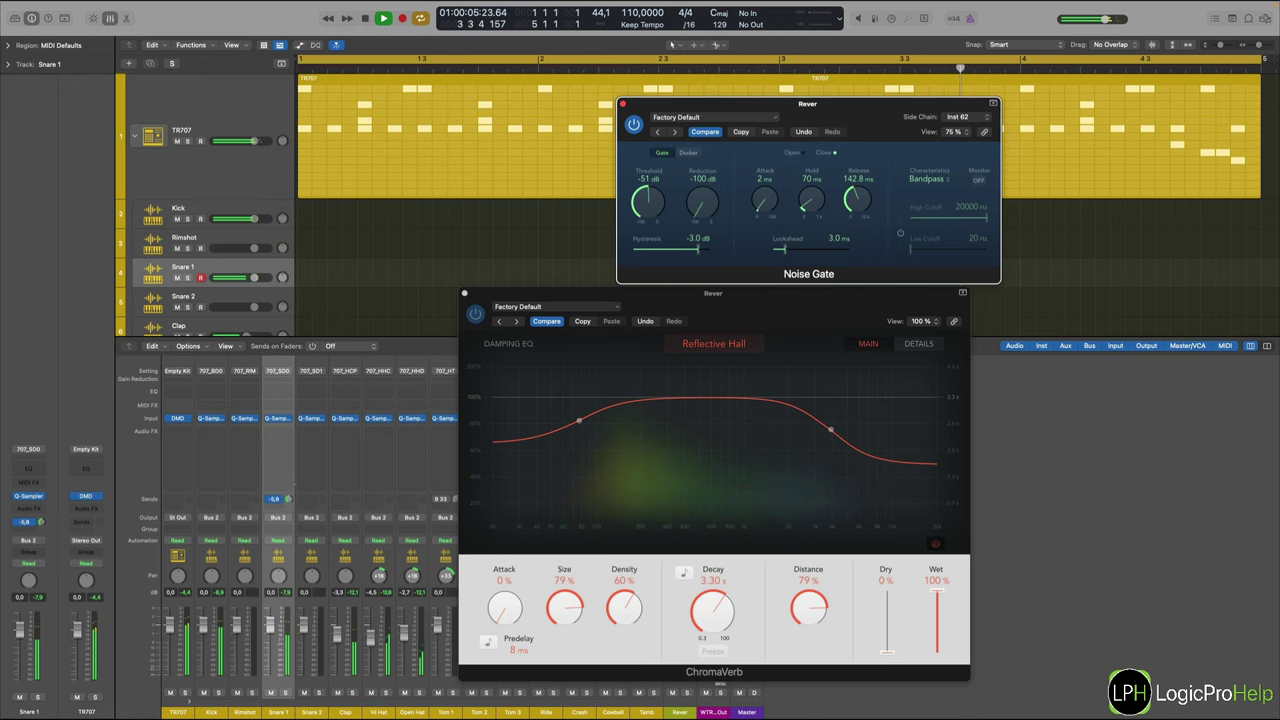
drag(867, 196, 869, 203)
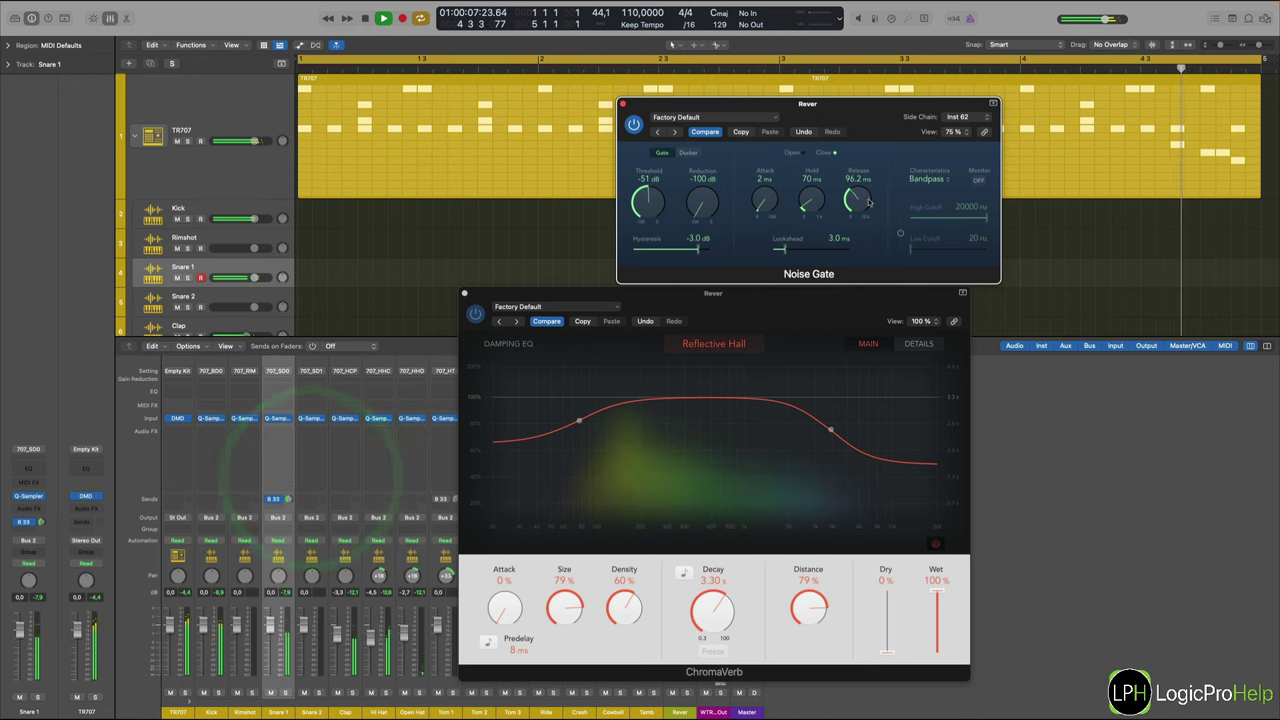
click(868, 200)
key(space)
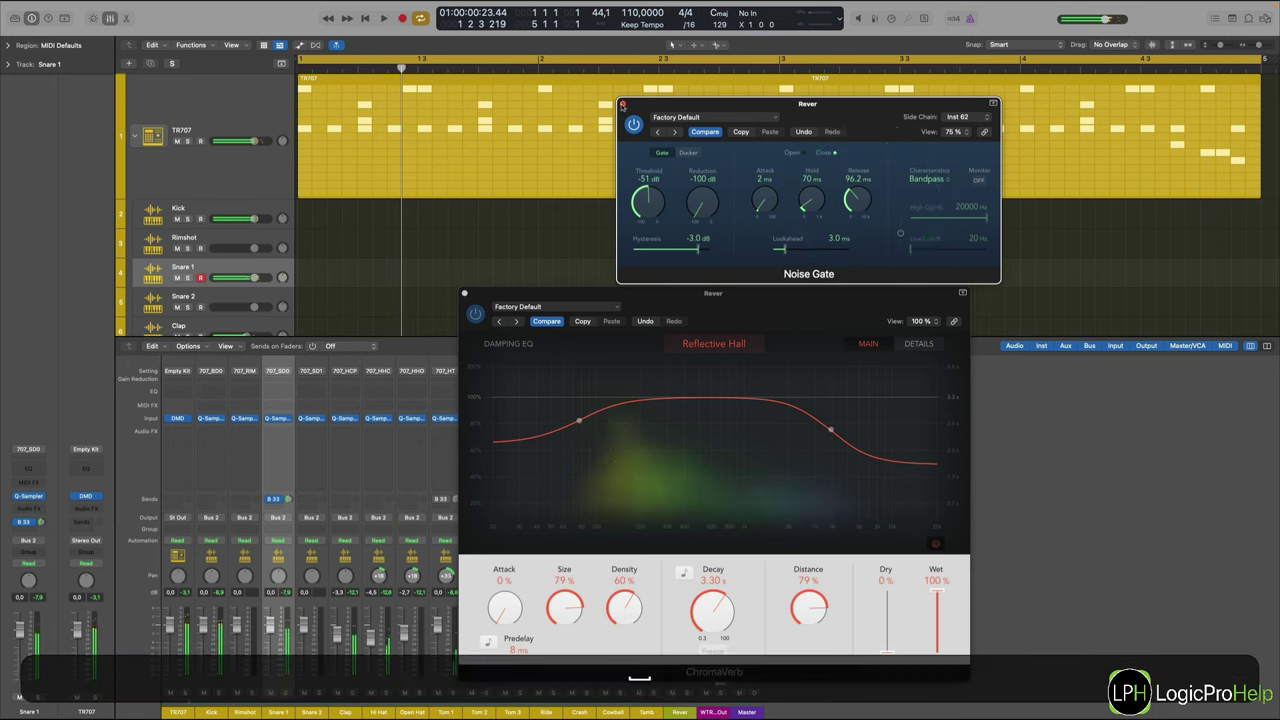
click(622, 104)
click(464, 293)
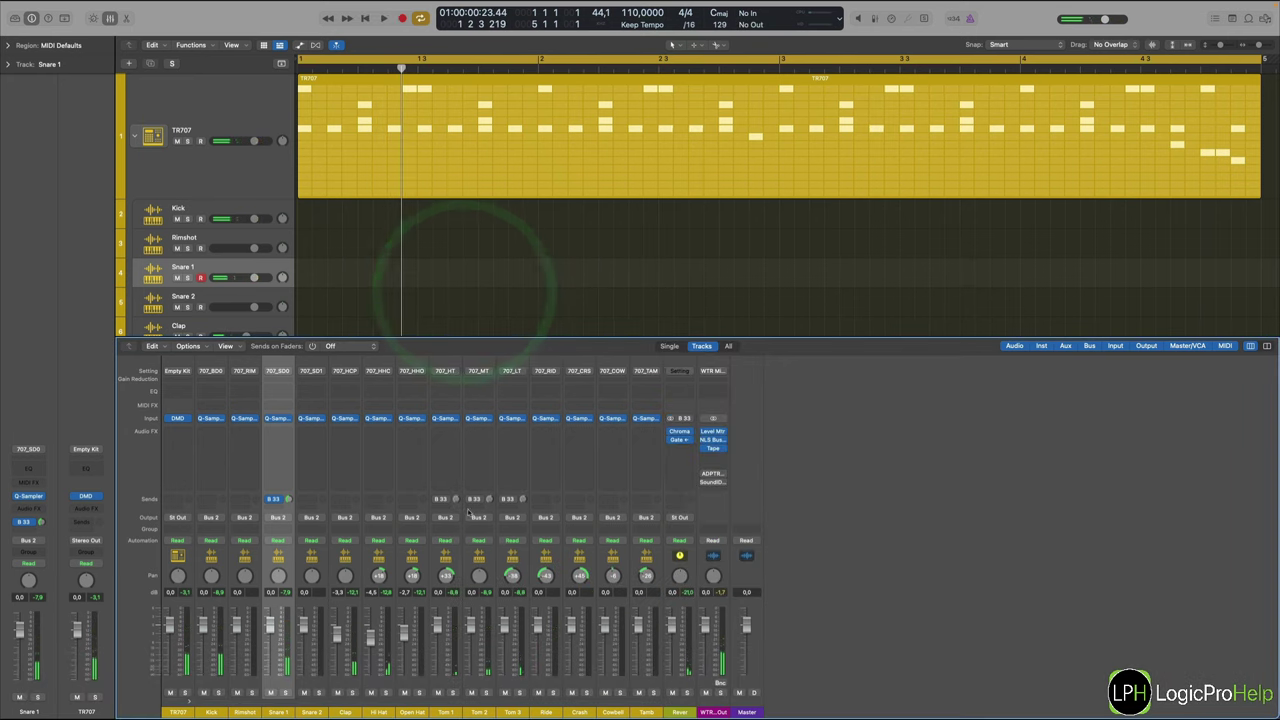
Reopen the Noise Gate on the Rever channel and review its side chain source options.
click(679, 440)
click(975, 117)
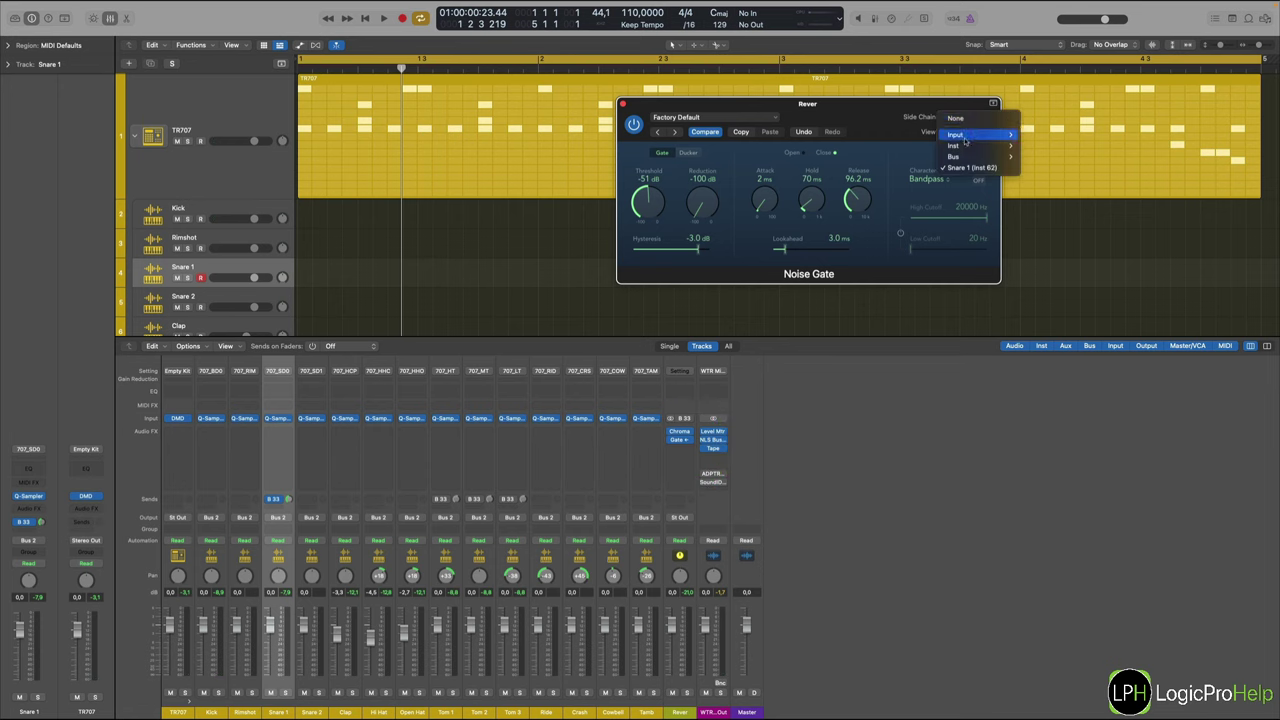
click(865, 145)
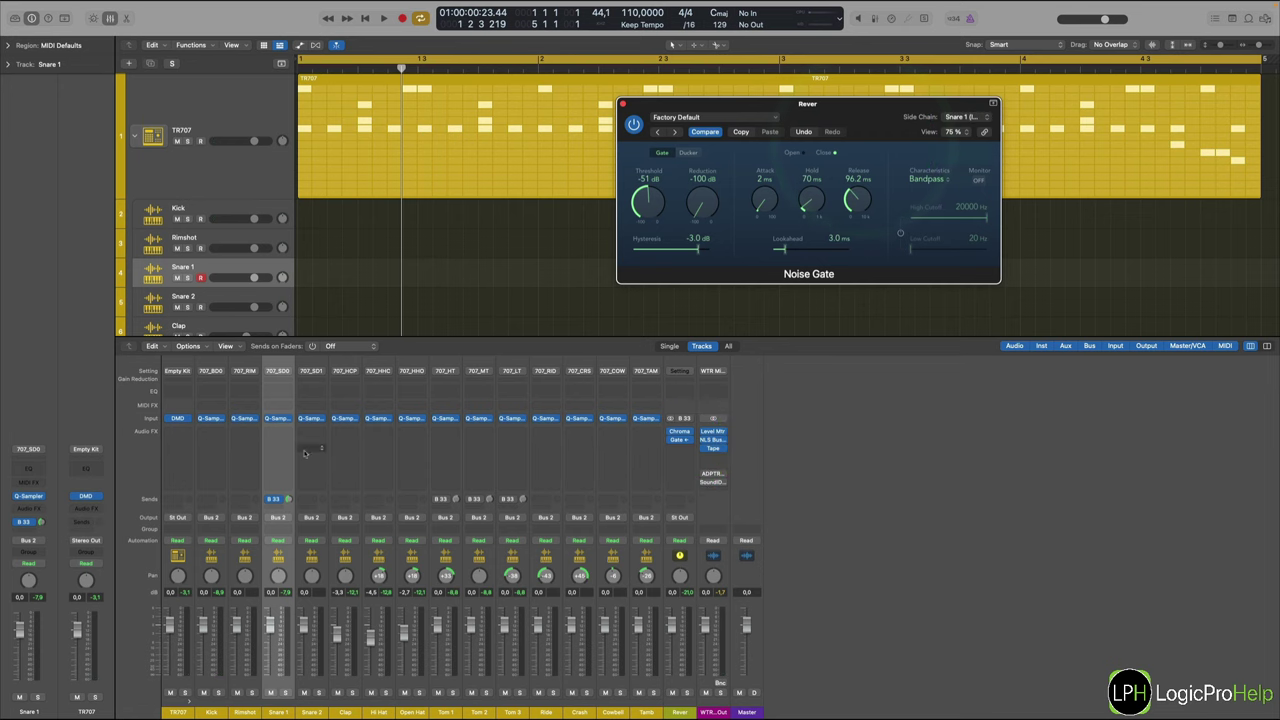
Enable the Bus 33 reverb sends on Tom 1, Tom 2 and Tom 3, and move the Noise Gate window clear of the mixer strips.
click(278, 708)
click(506, 498)
drag(657, 104, 823, 470)
click(891, 366)
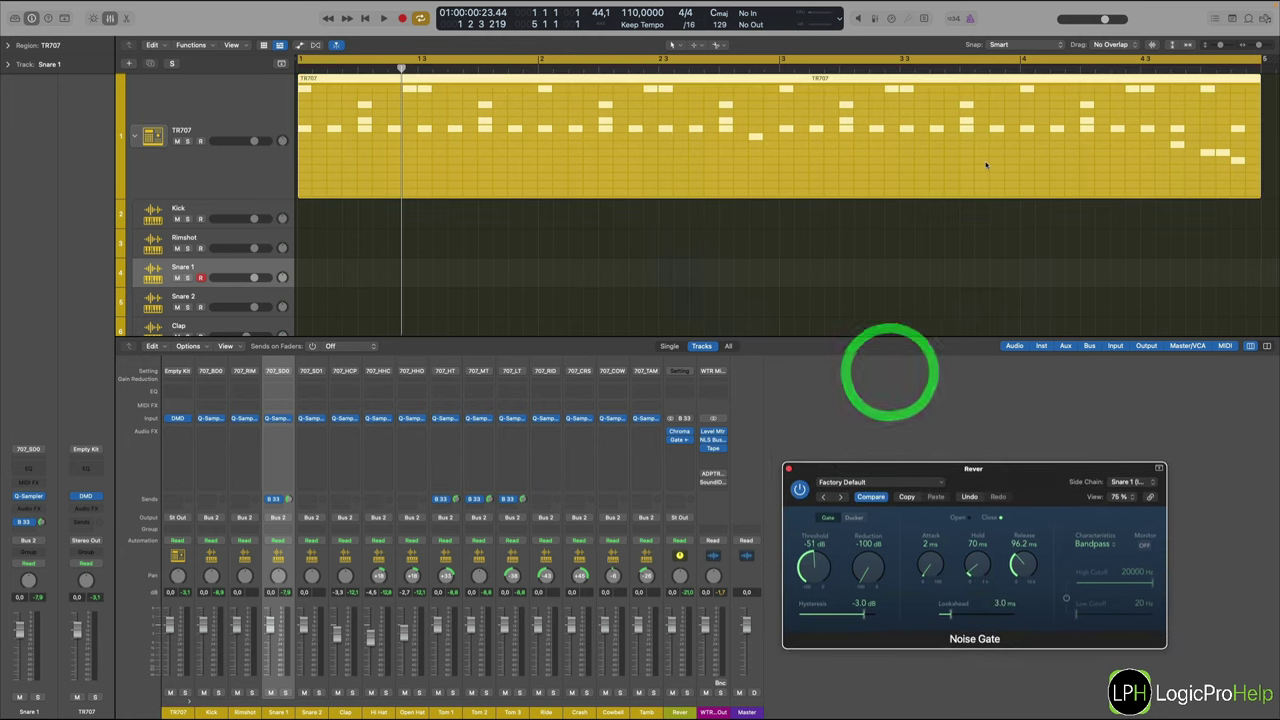
Open the TR707 pattern in the Step Sequencer and play its second half to hear the tom fill through the gated reverb.
double_click(980, 157)
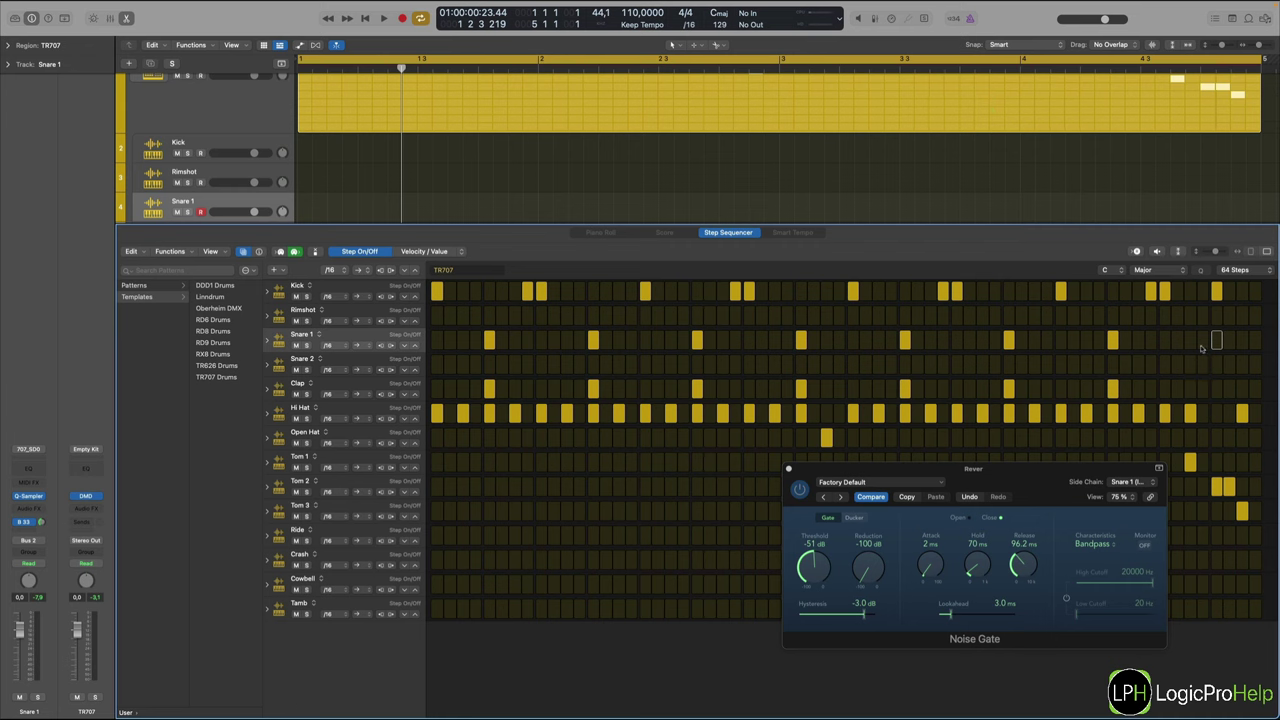
drag(1002, 491, 989, 477)
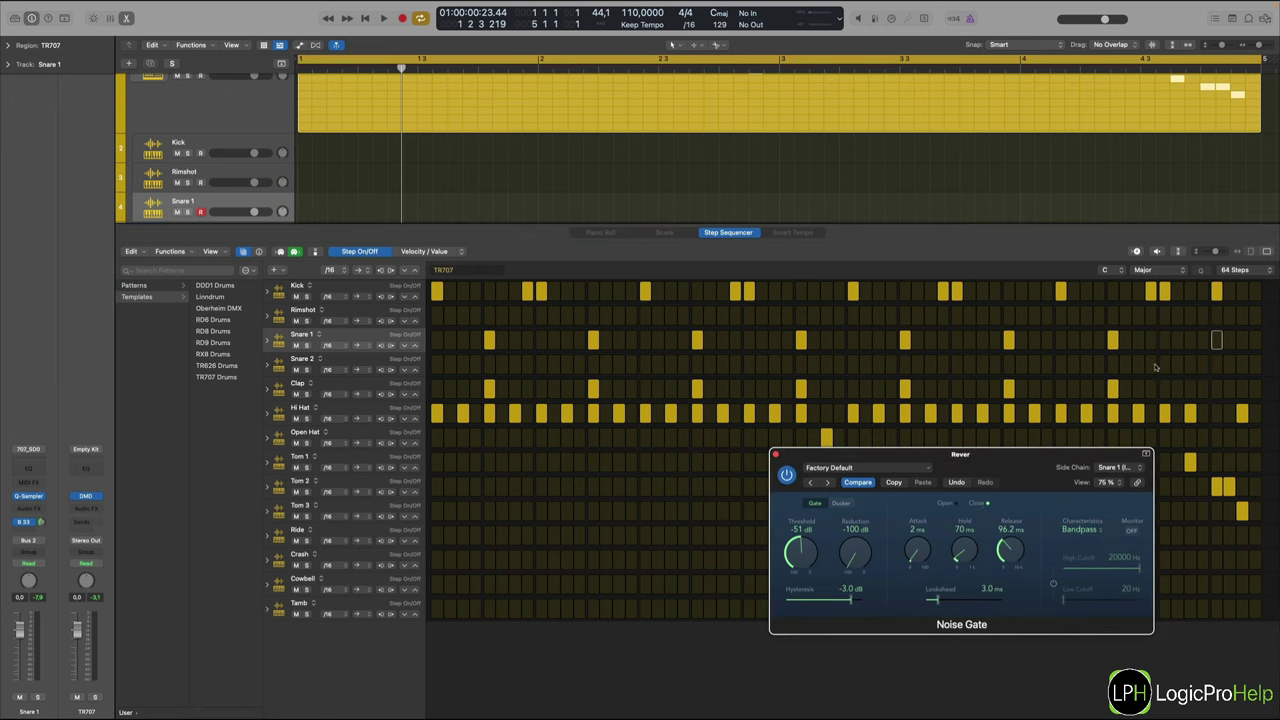
double_click(910, 66)
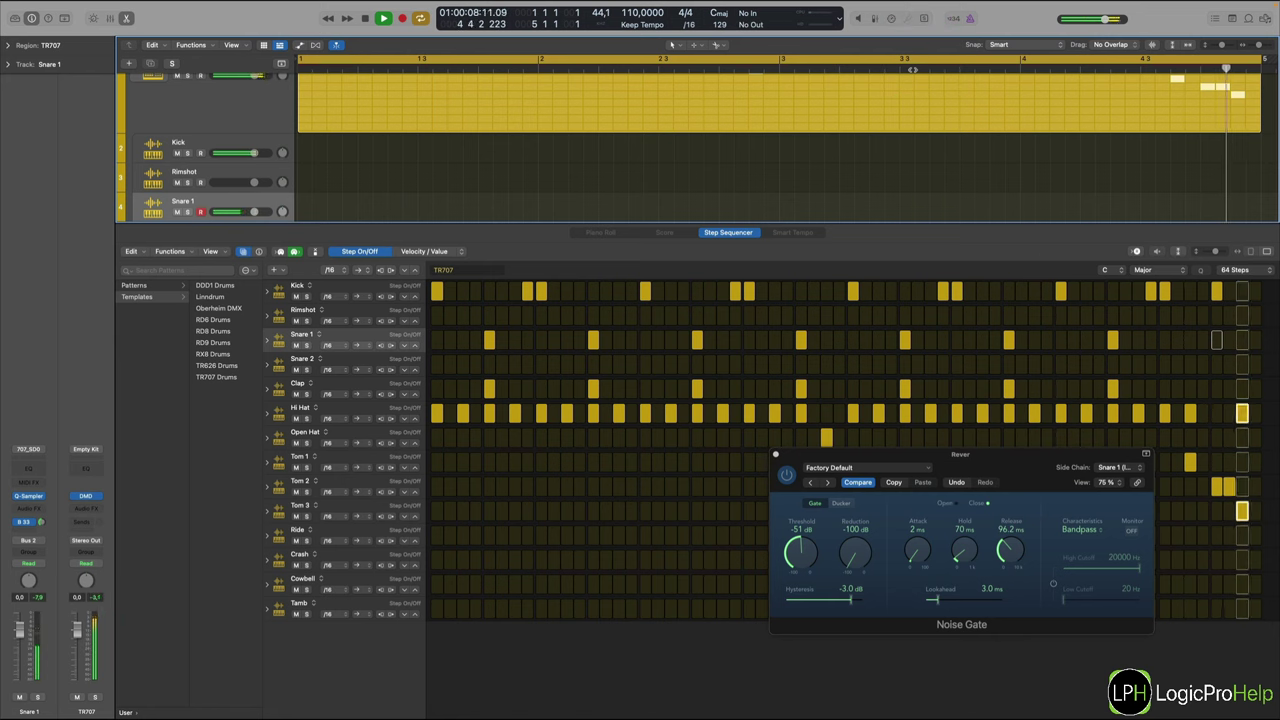
Stop playback, return to the mixer, and add a Bus 3 send to Snare 1, Tom 1, Tom 2 and Tom 3 together.
key(space)
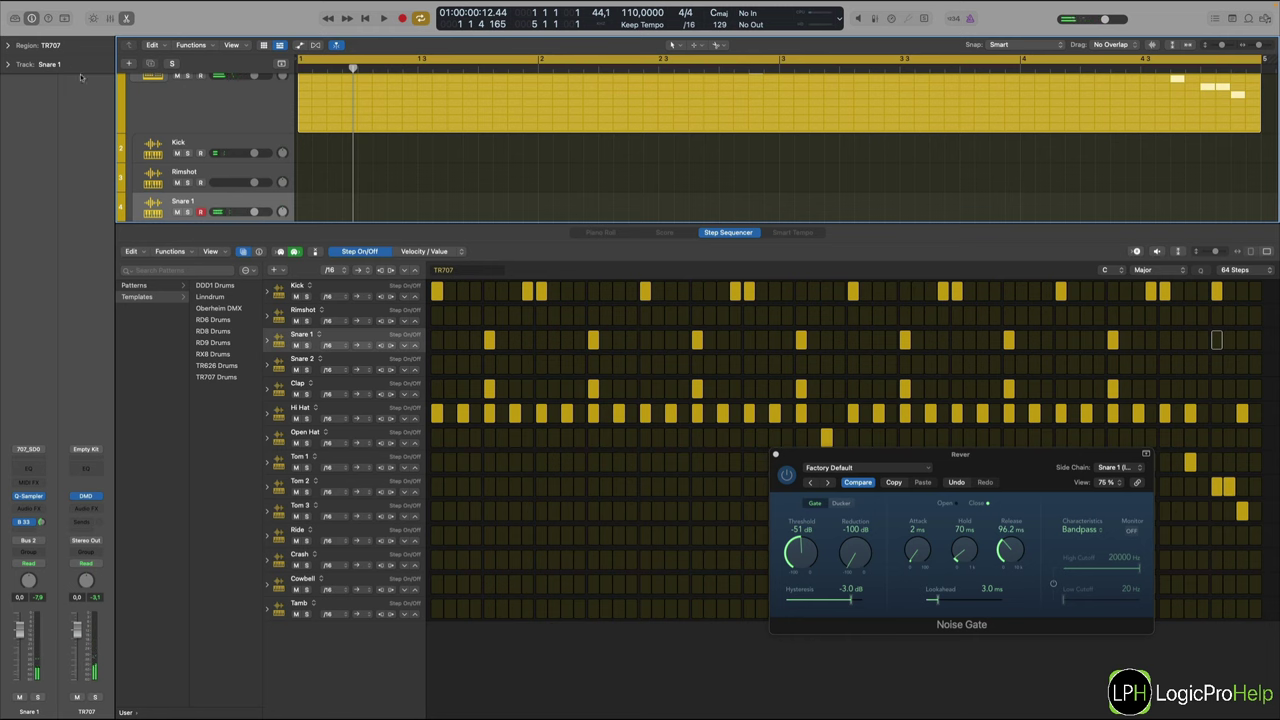
click(110, 18)
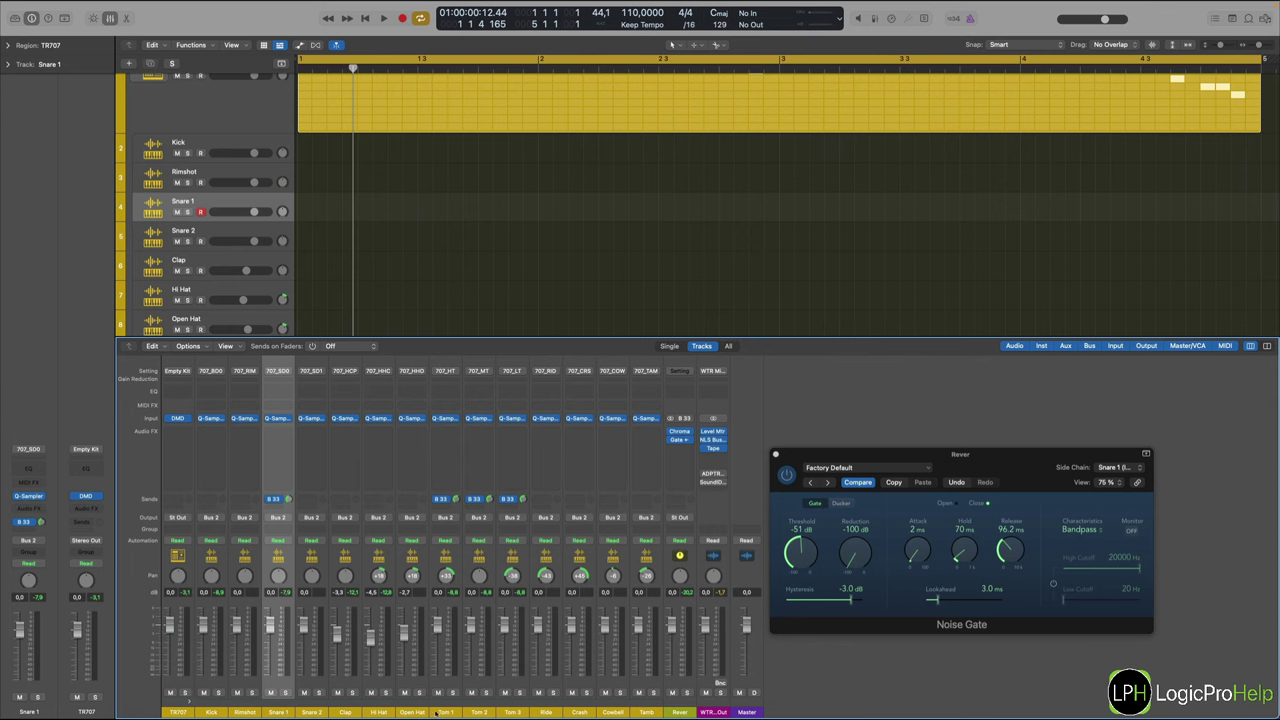
drag(437, 713, 511, 713)
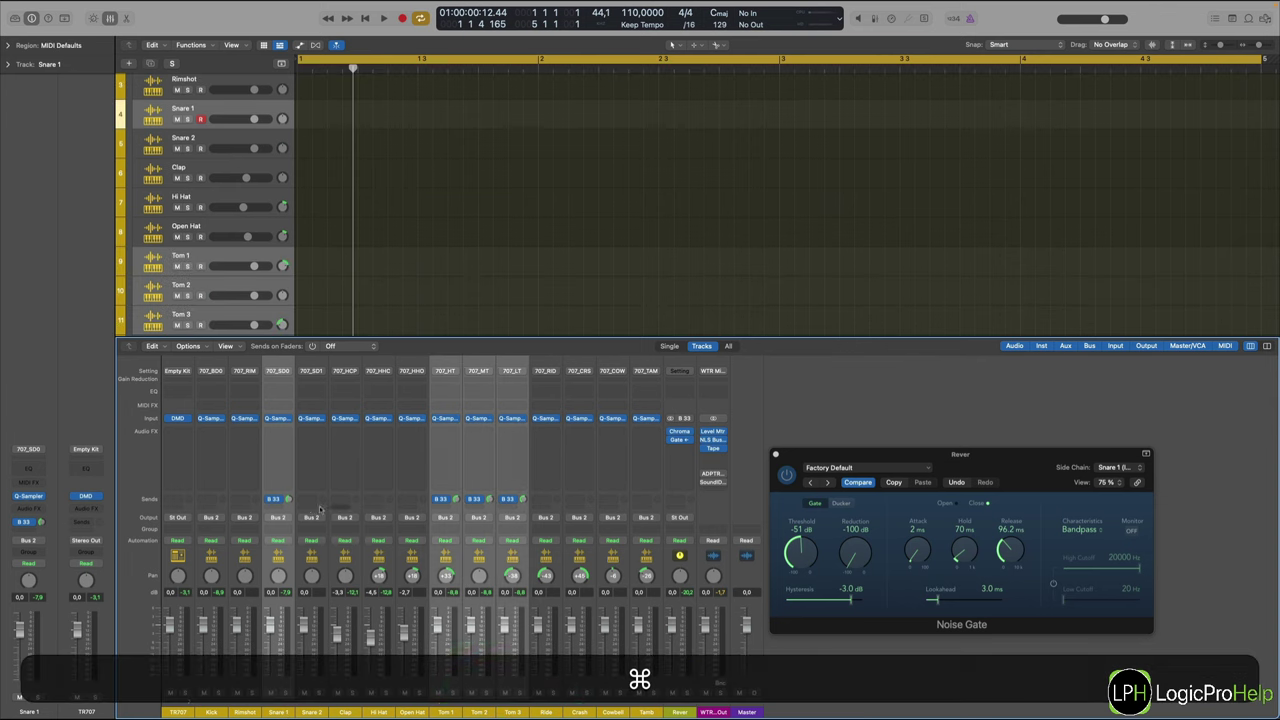
click(277, 500)
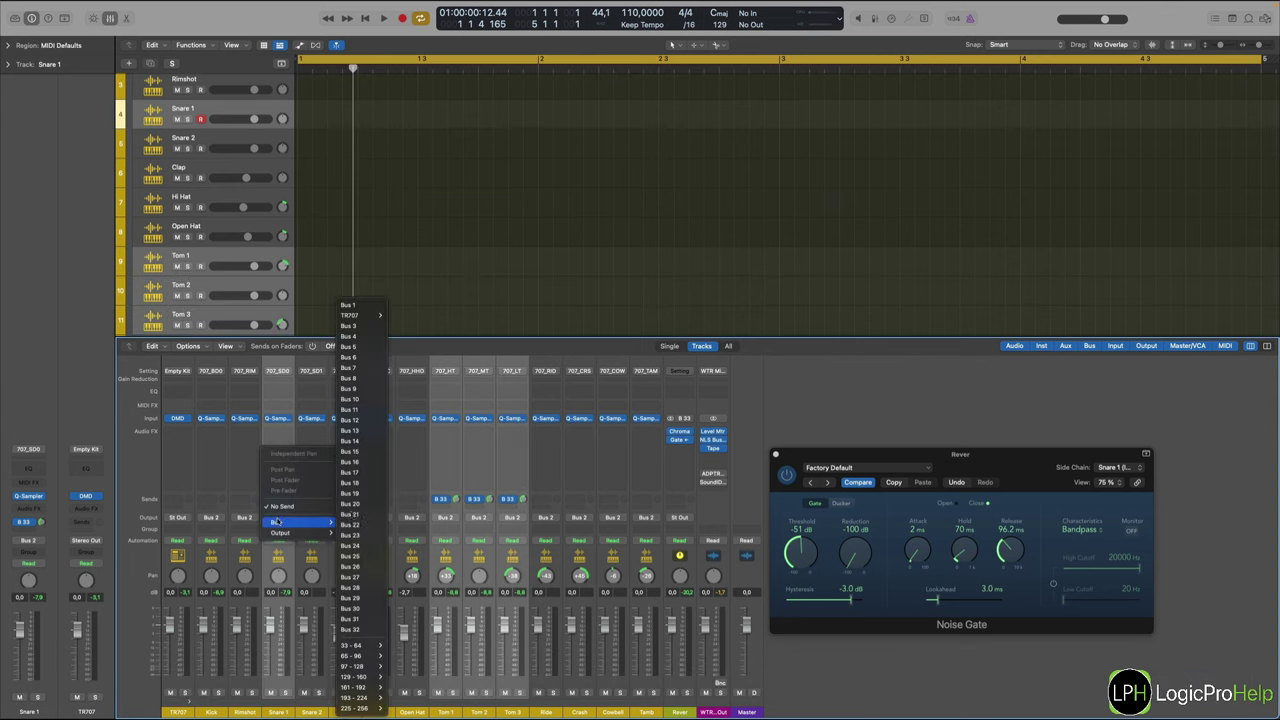
click(345, 325)
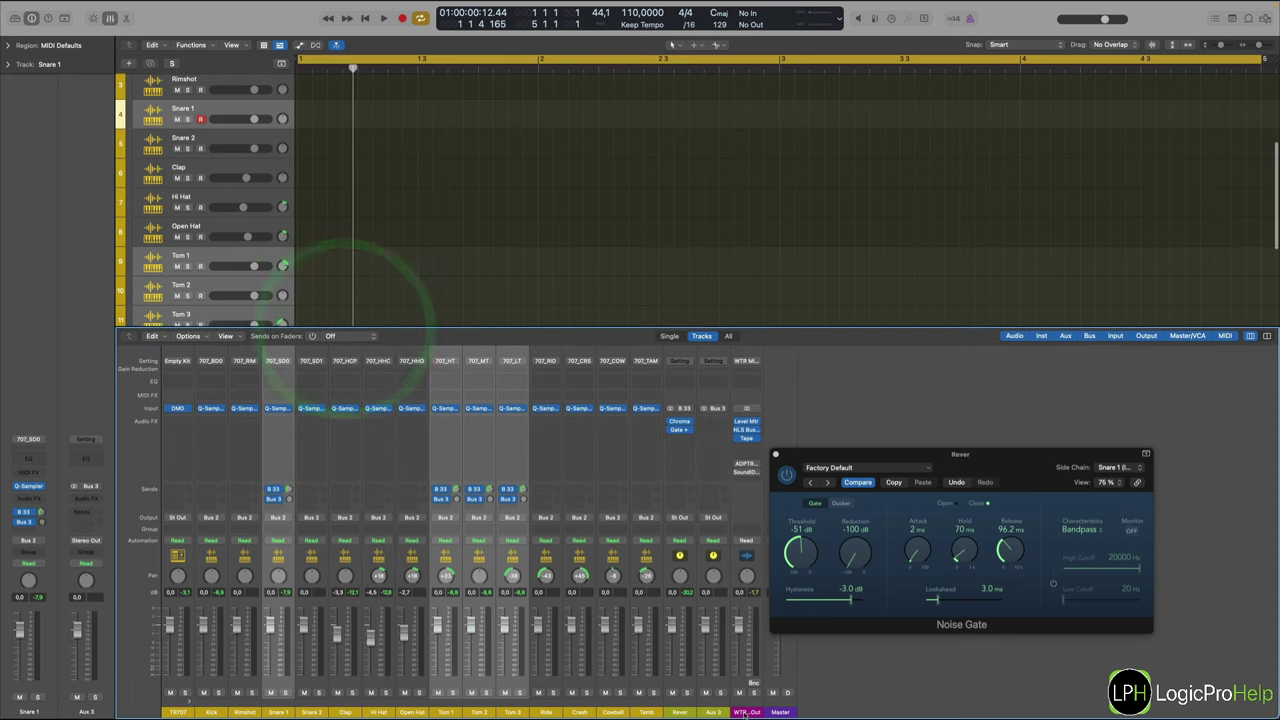
Set the new Bus 3 aux channel to No Output and rename it SC.
click(706, 515)
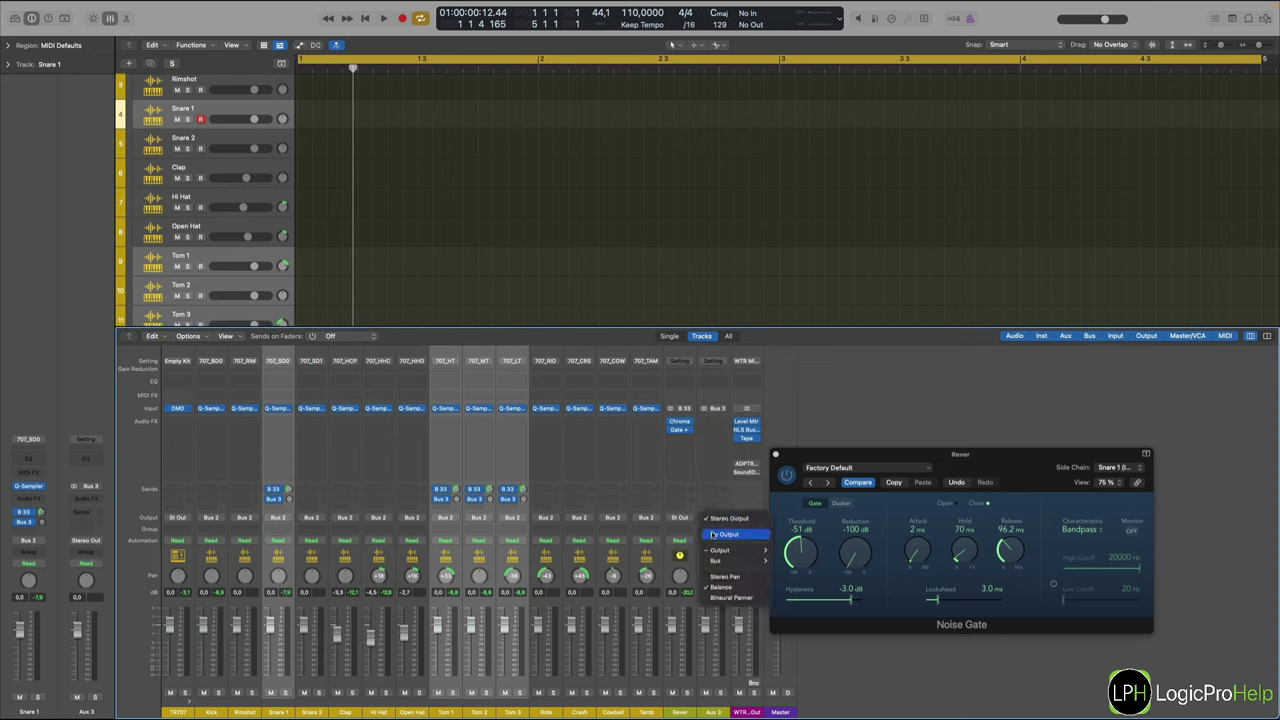
click(712, 532)
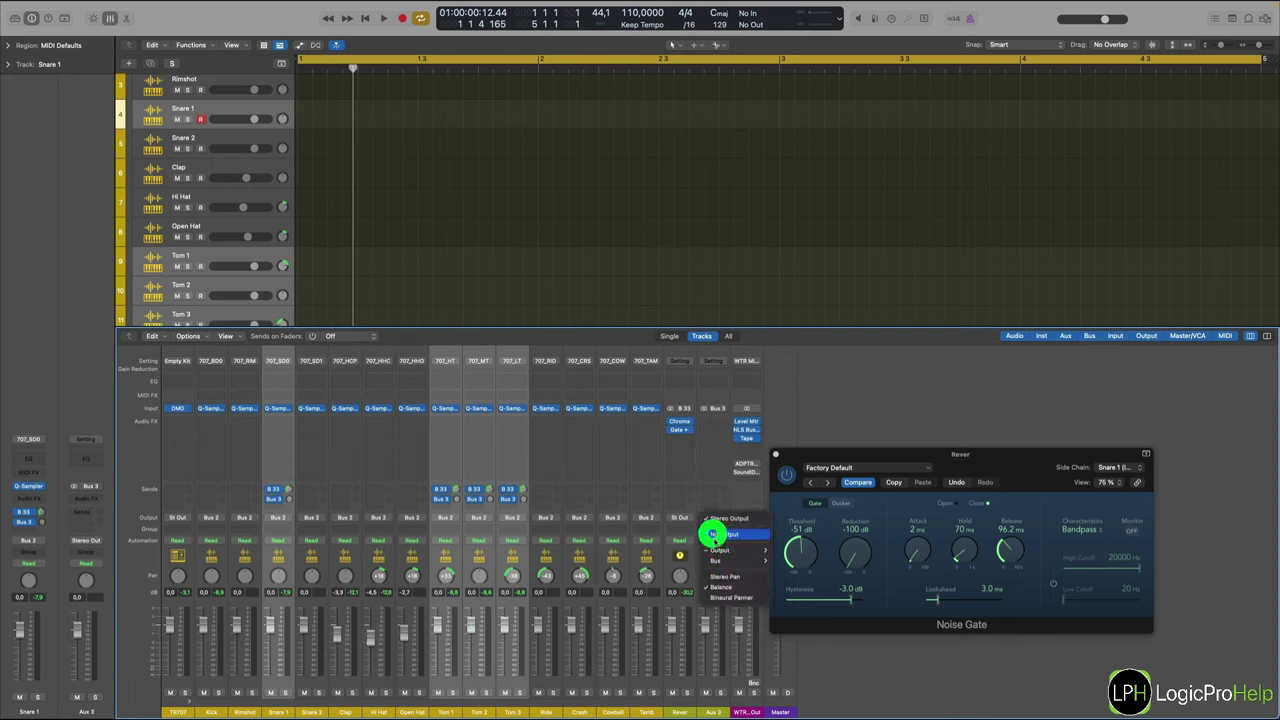
click(712, 705)
key(shift+s)
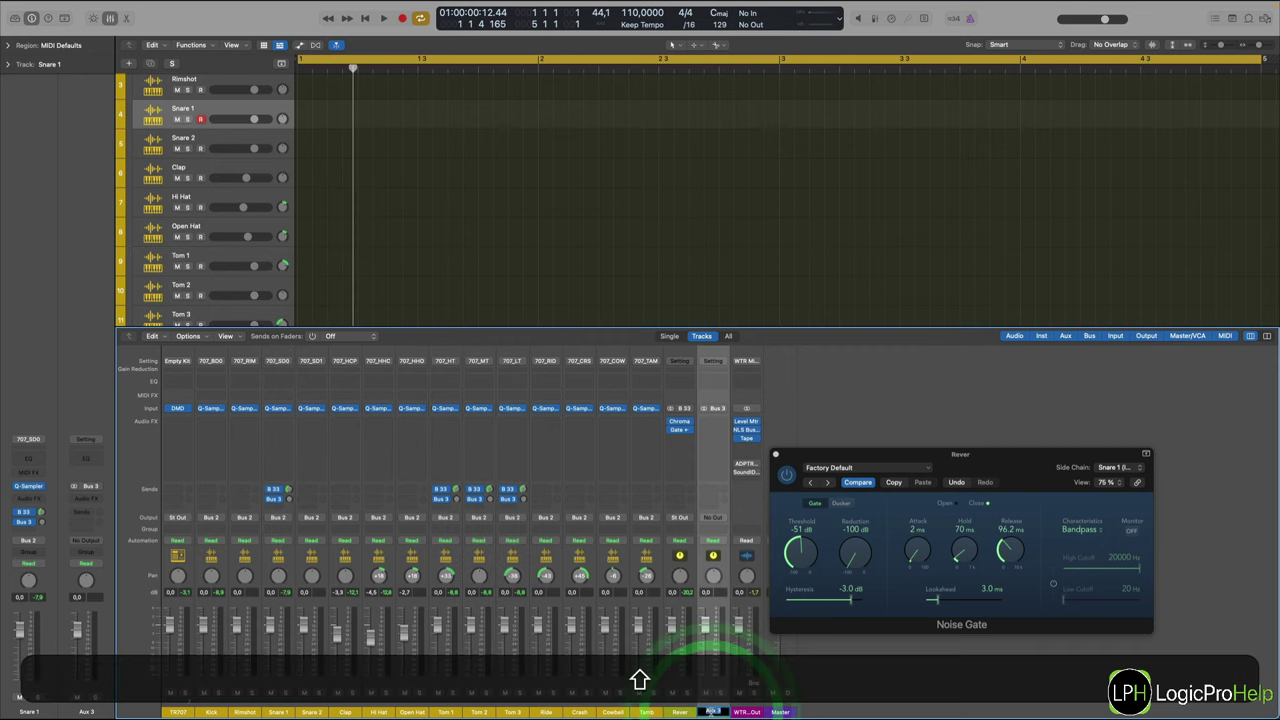
text(C)
key(Return)
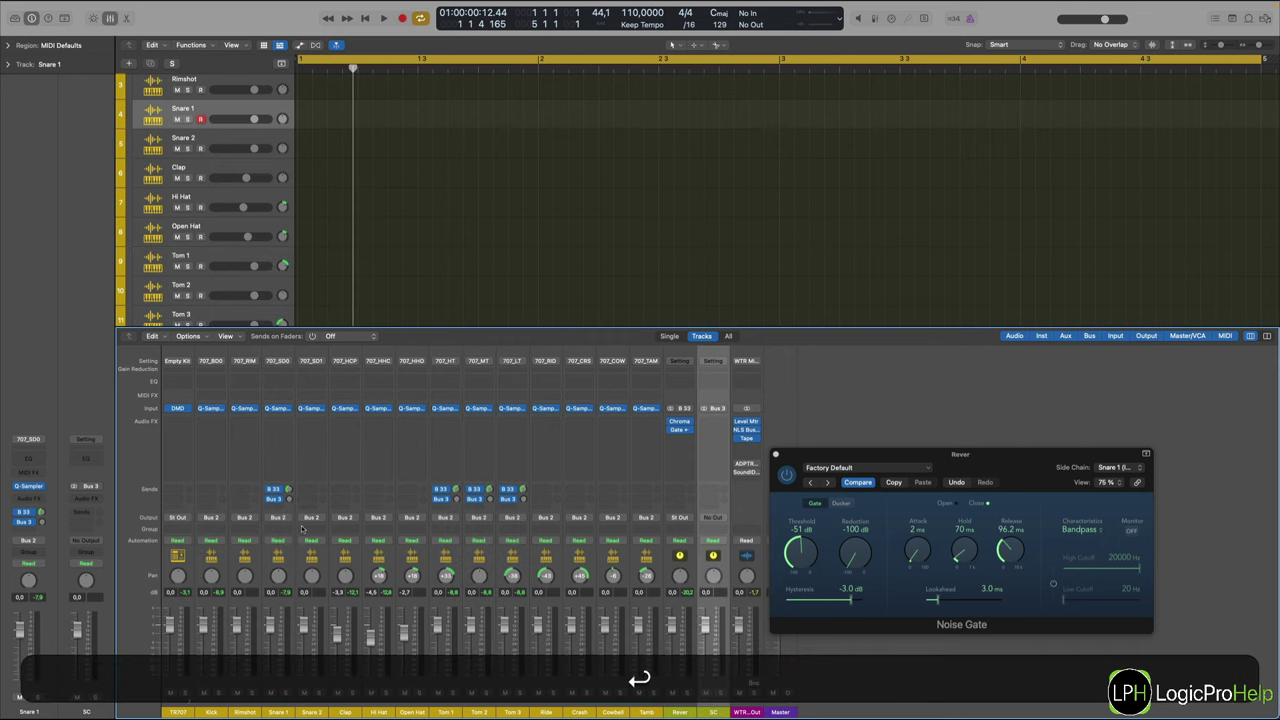
Select Snare 1 and the three toms as a group and reset their Bus 3 sends to the default level.
super+click(289, 498)
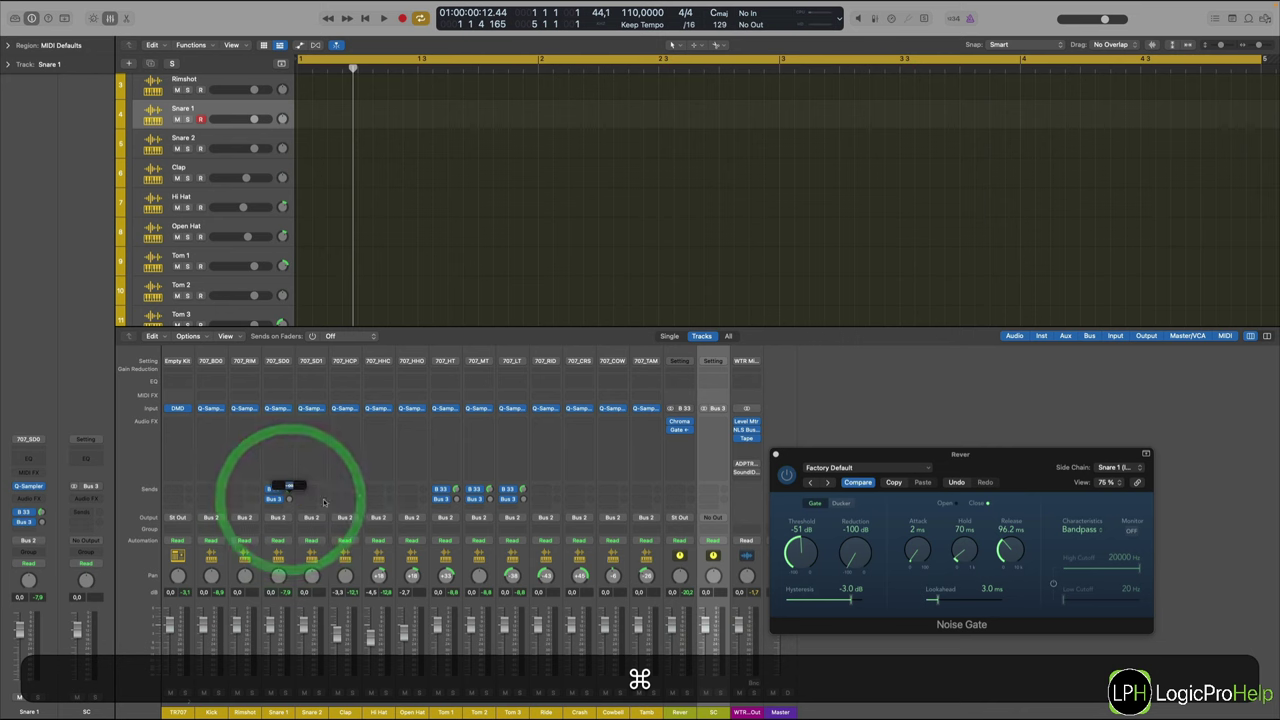
alt+click(289, 498)
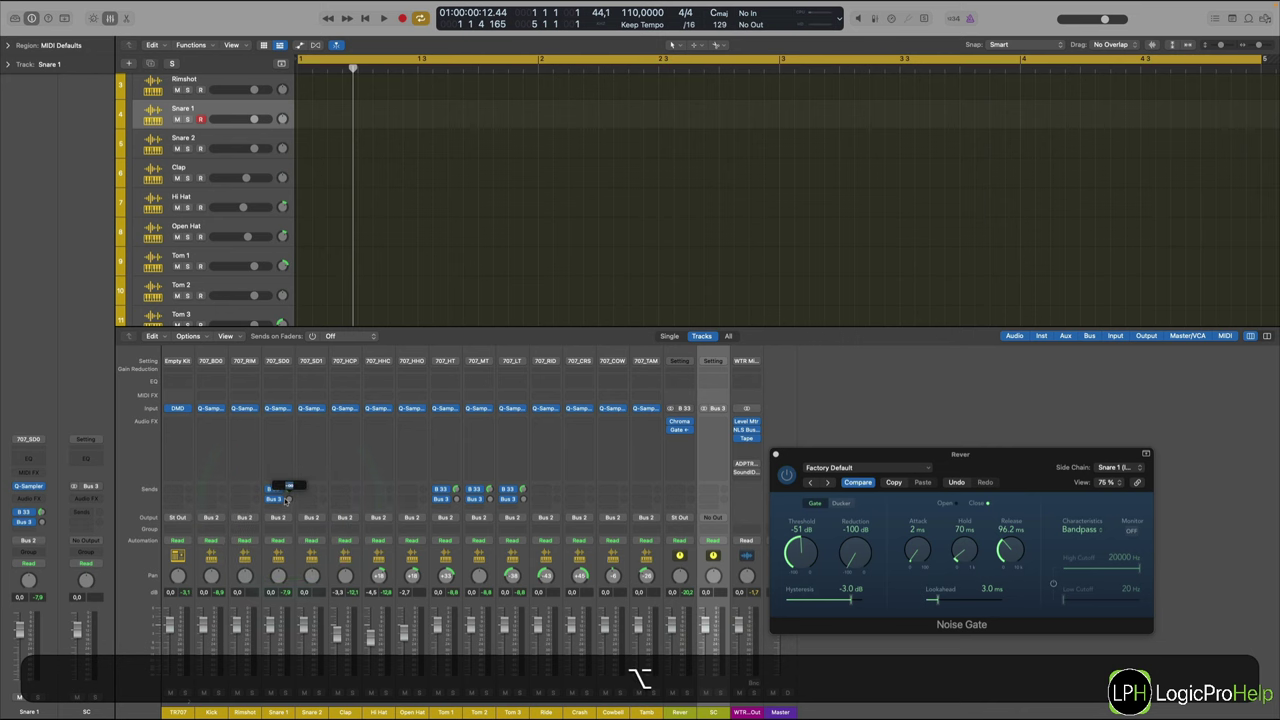
alt+click(287, 499)
super+click(289, 499)
super+click(289, 499)
super+click(289, 499)
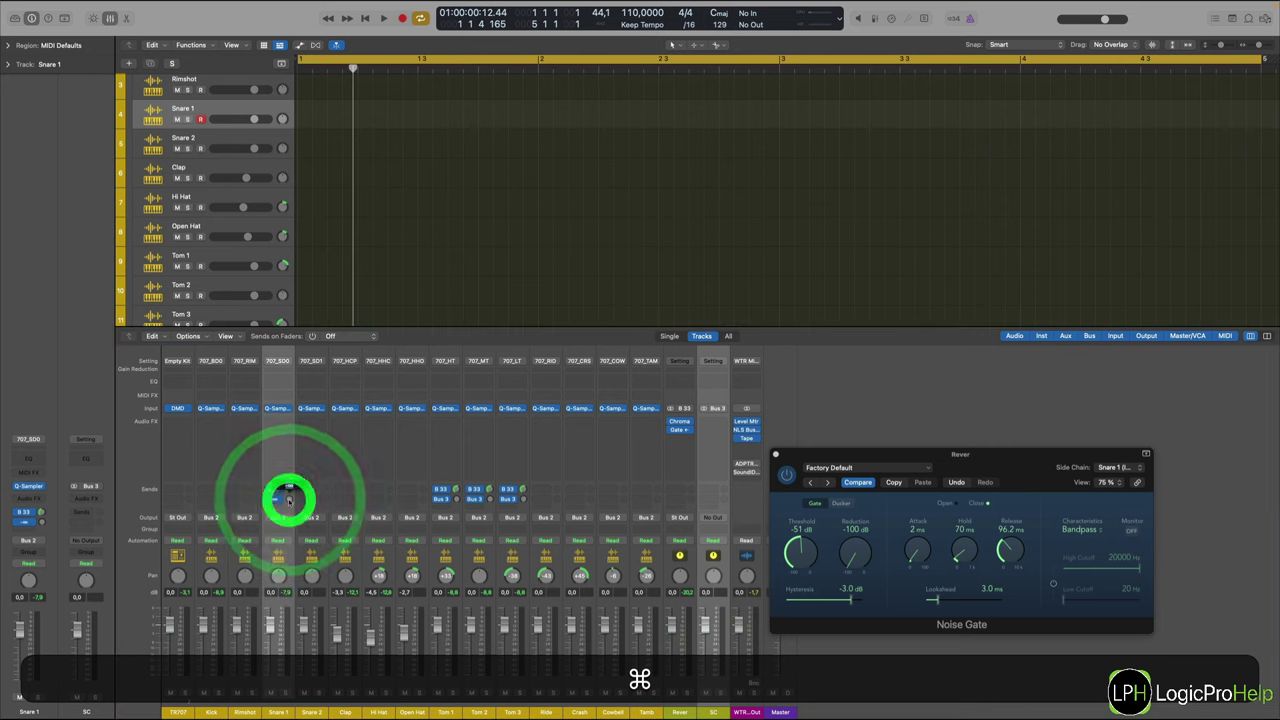
super+click(290, 714)
drag(443, 713, 505, 713)
alt+click(288, 498)
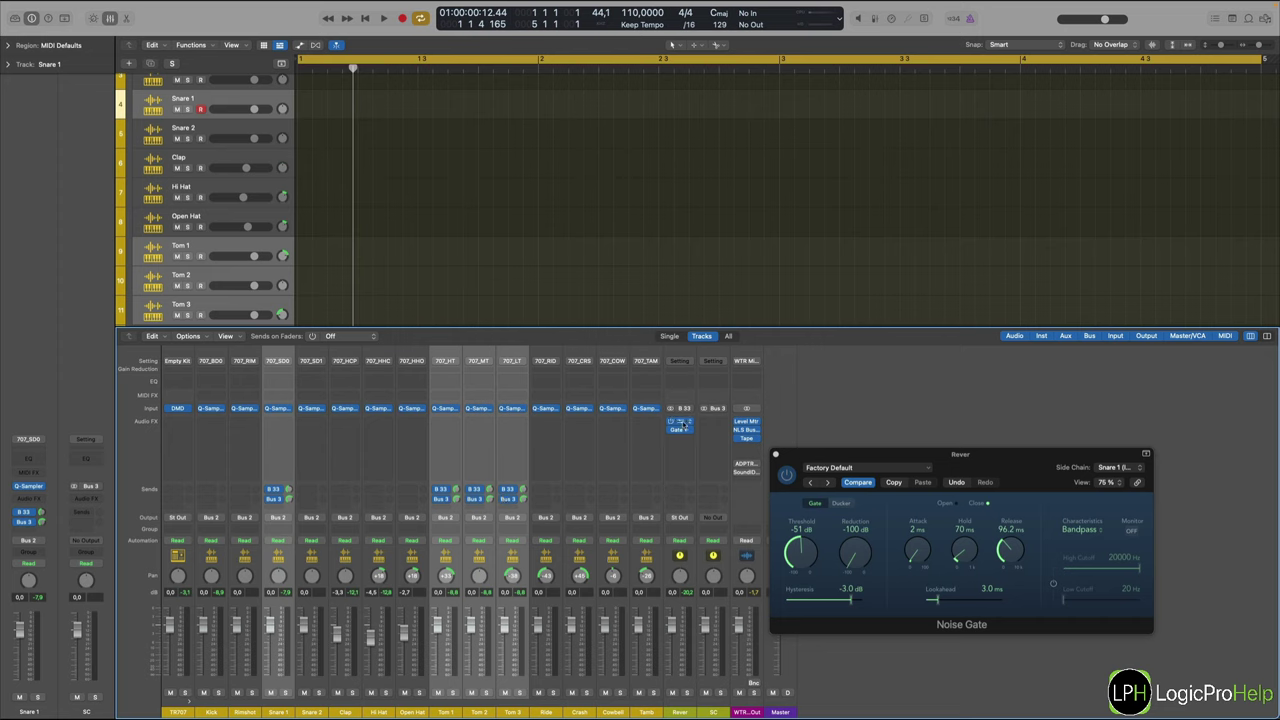
Set the Noise Gate's side chain source to Bus 3, then close and reopen its window from the Rever channel.
click(1107, 467)
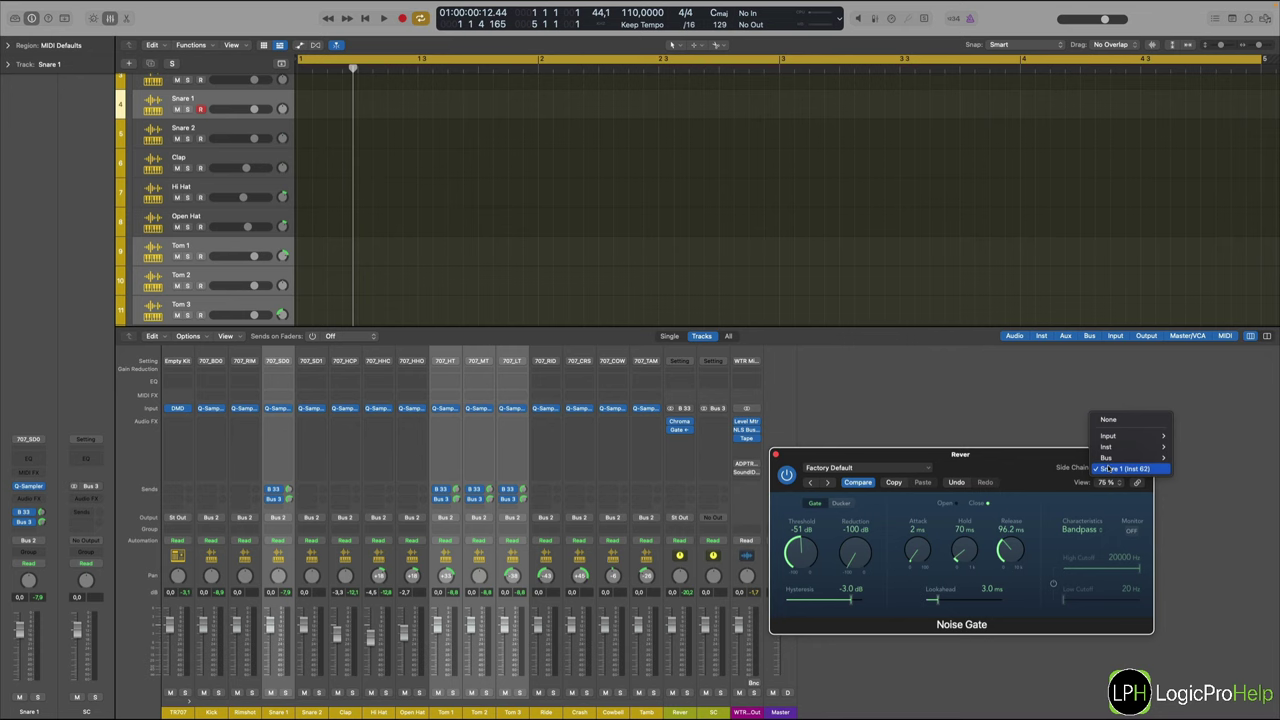
mouse_move(1108, 459)
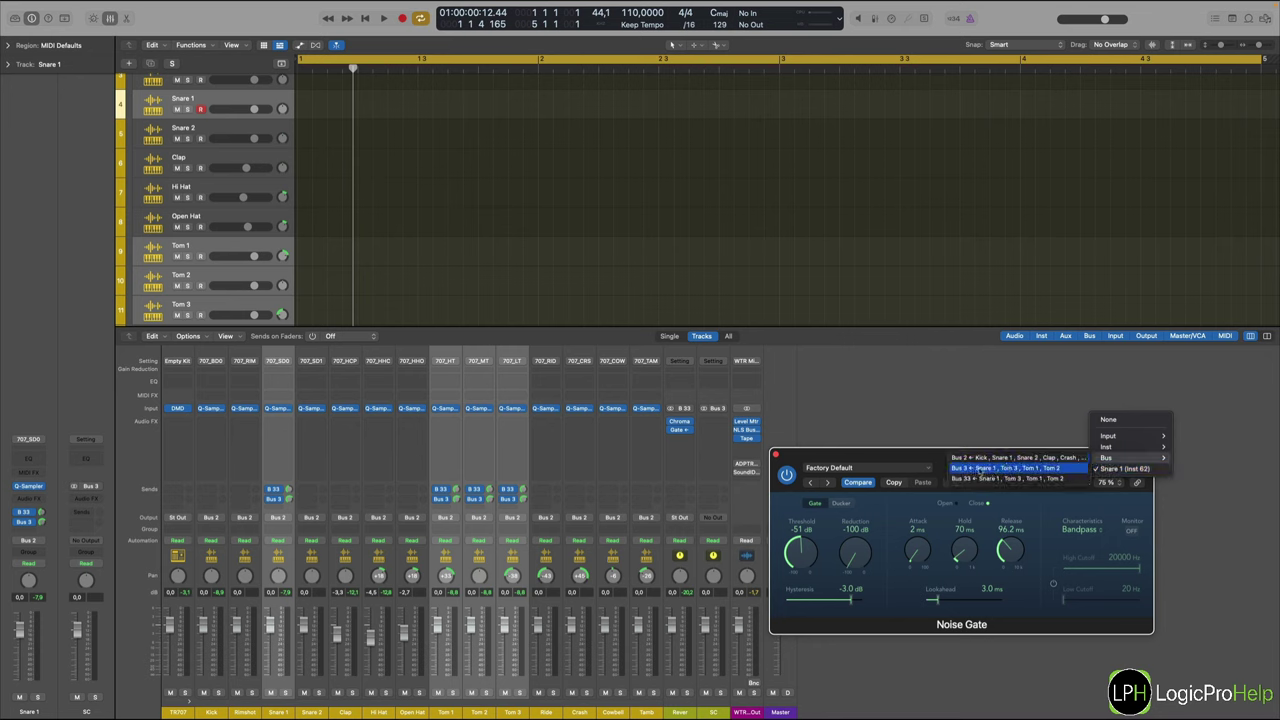
click(1058, 468)
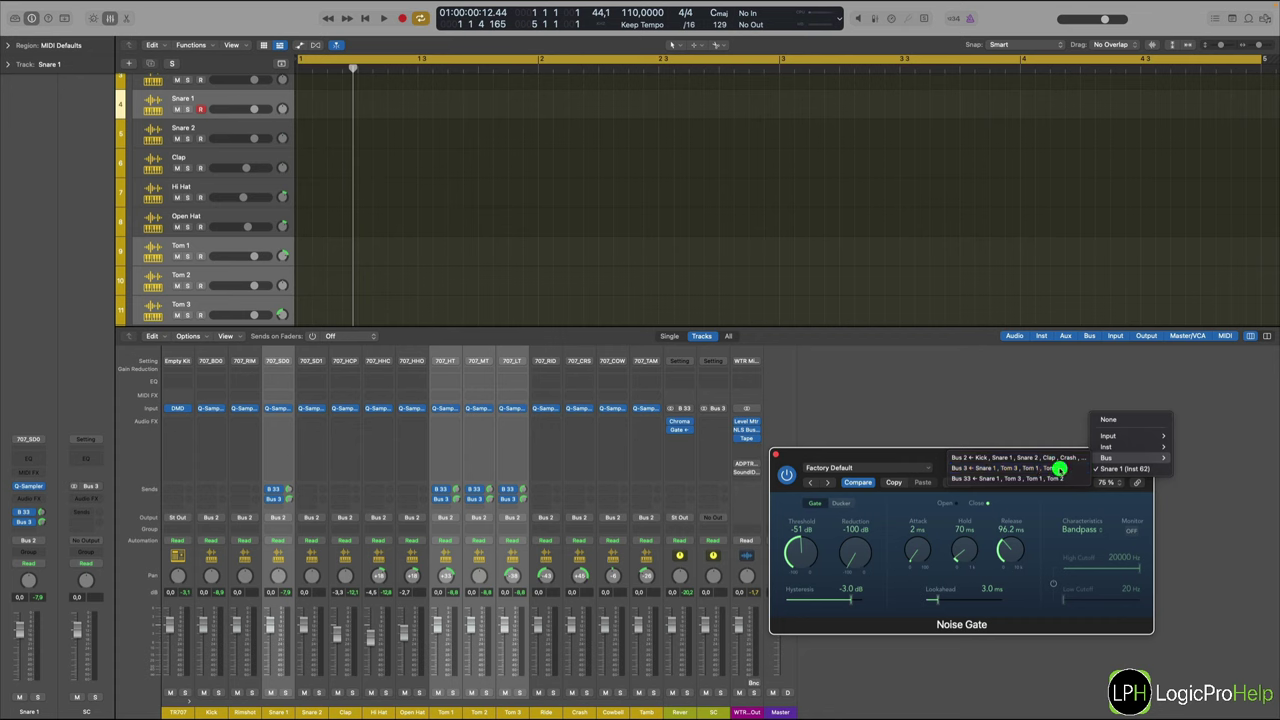
click(777, 456)
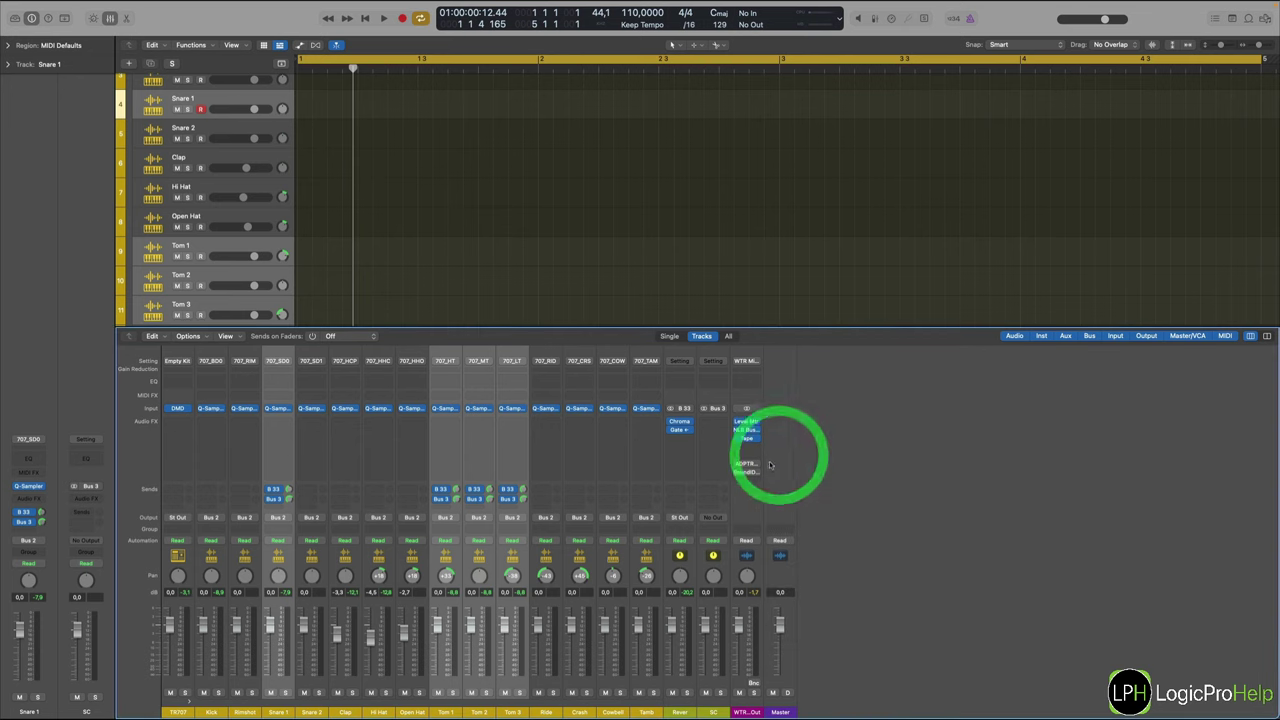
click(680, 429)
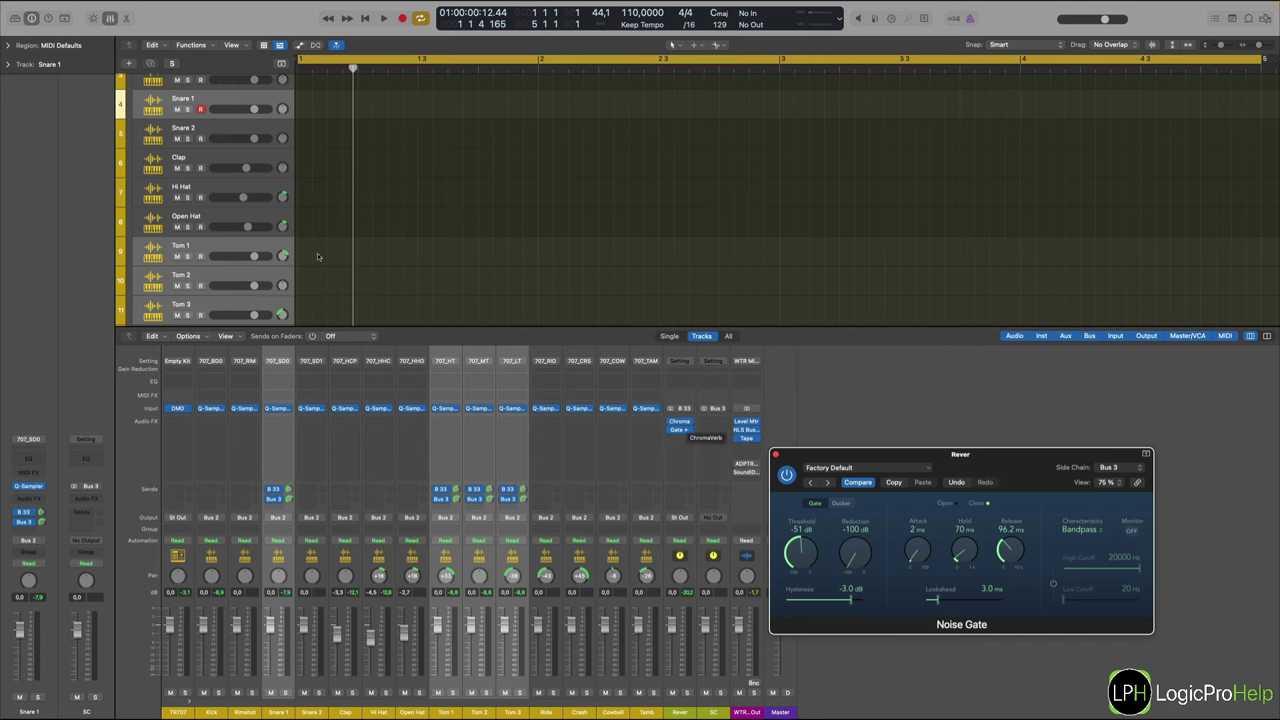
Play the beat and set the Noise Gate release to 83.1 ms.
scroll(917, 152, up, 5)
key(space)
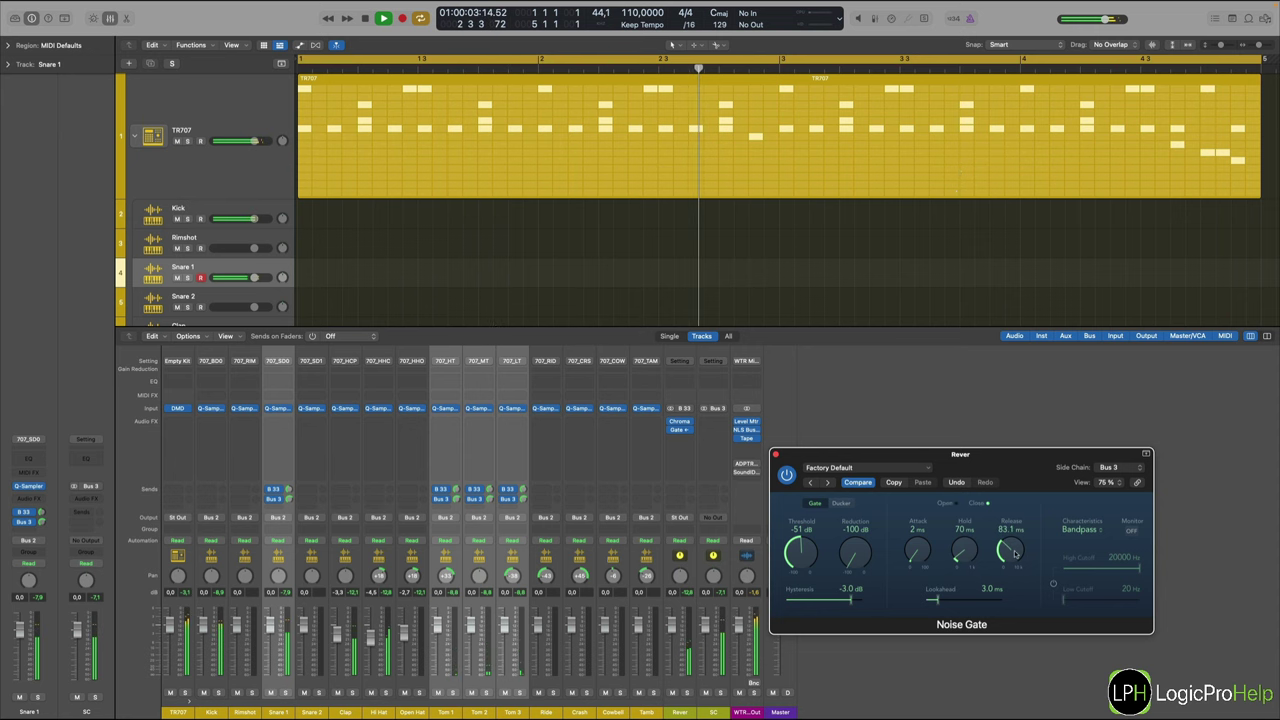
drag(1014, 549, 1014, 560)
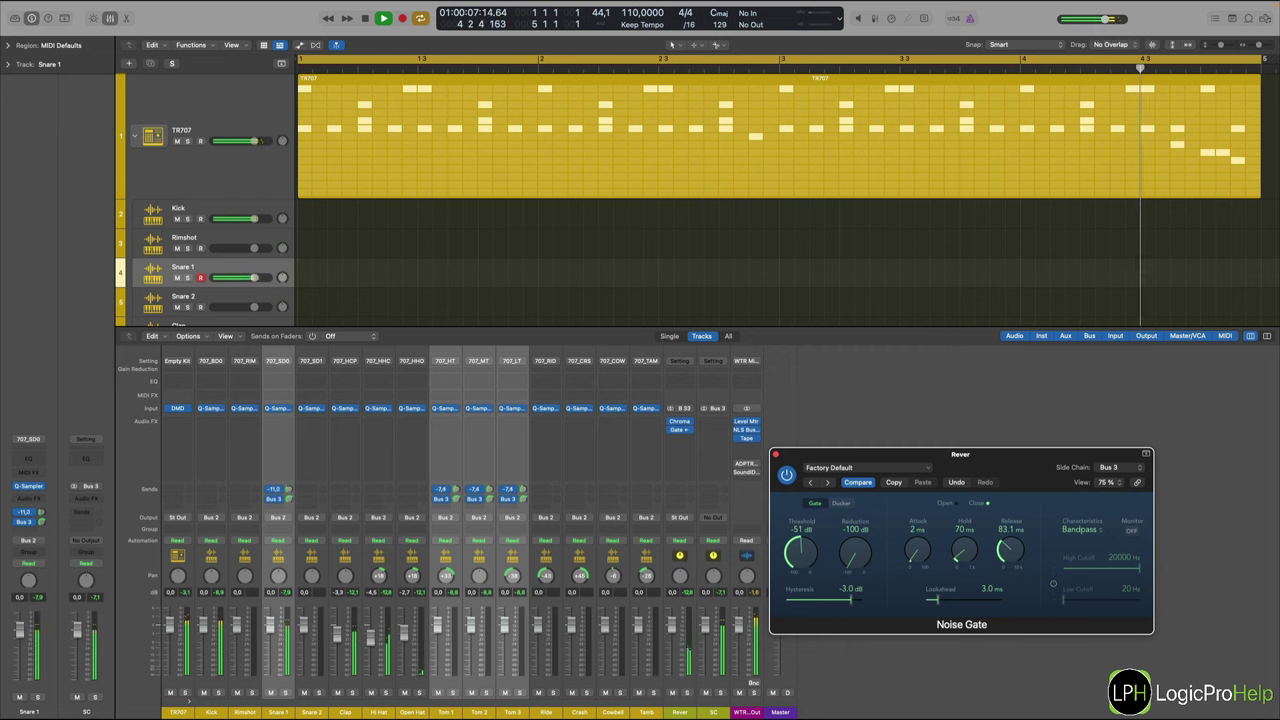
Clear the group selection by selecting only Tom 1, then set Snare 1's Bus 33 send to -6.3 dB.
click(448, 494)
click(452, 704)
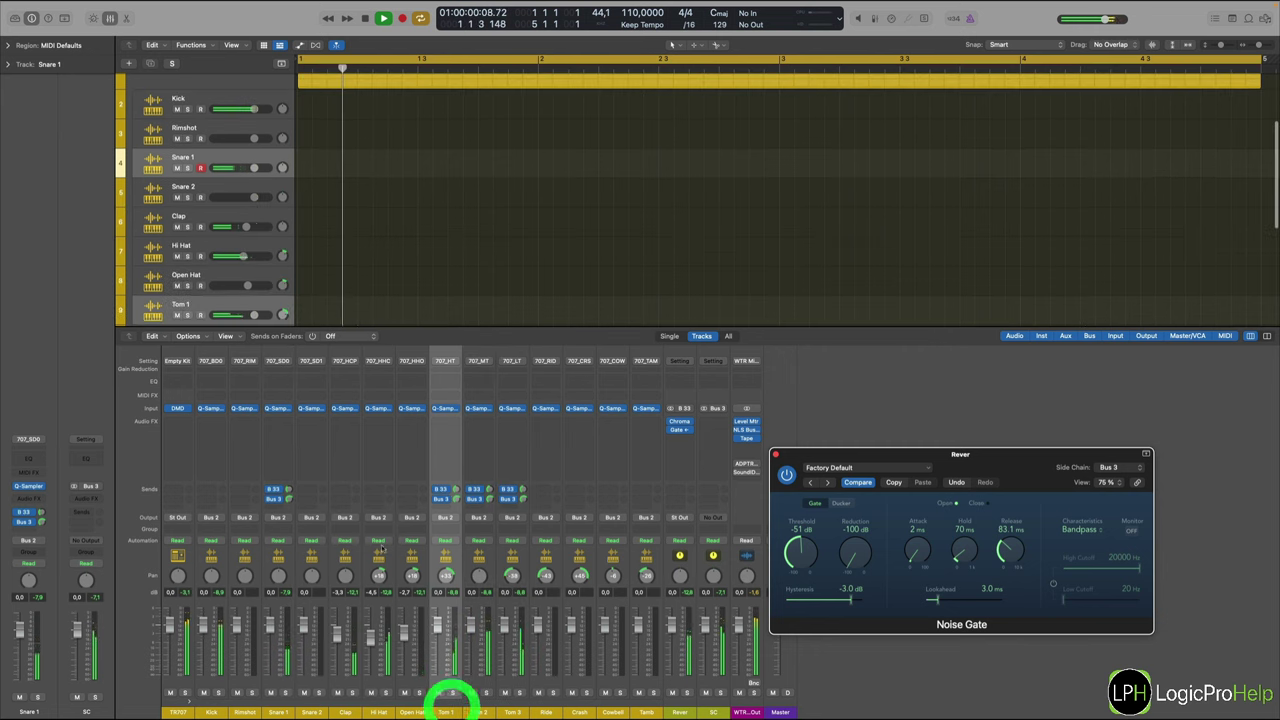
click(288, 488)
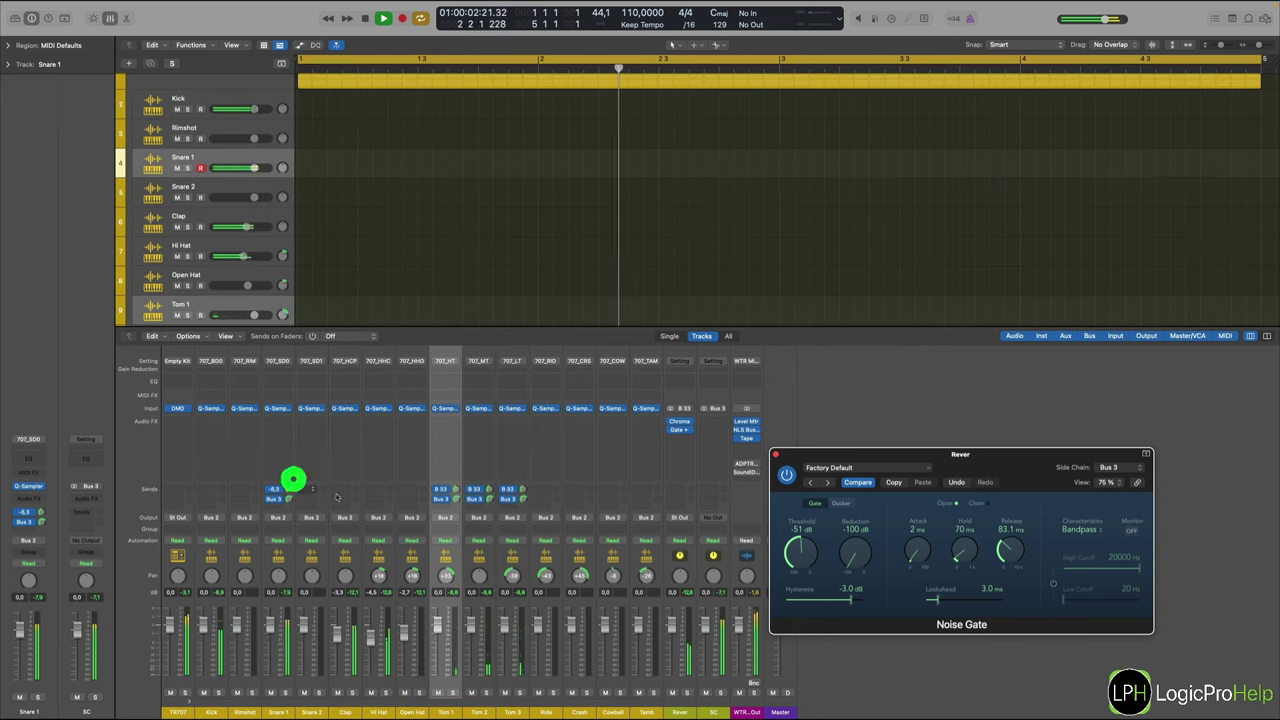
Select the three toms together, set their Bus 33 sends to -13.1 dB, and stop playback.
shift+click(508, 705)
drag(522, 489, 522, 486)
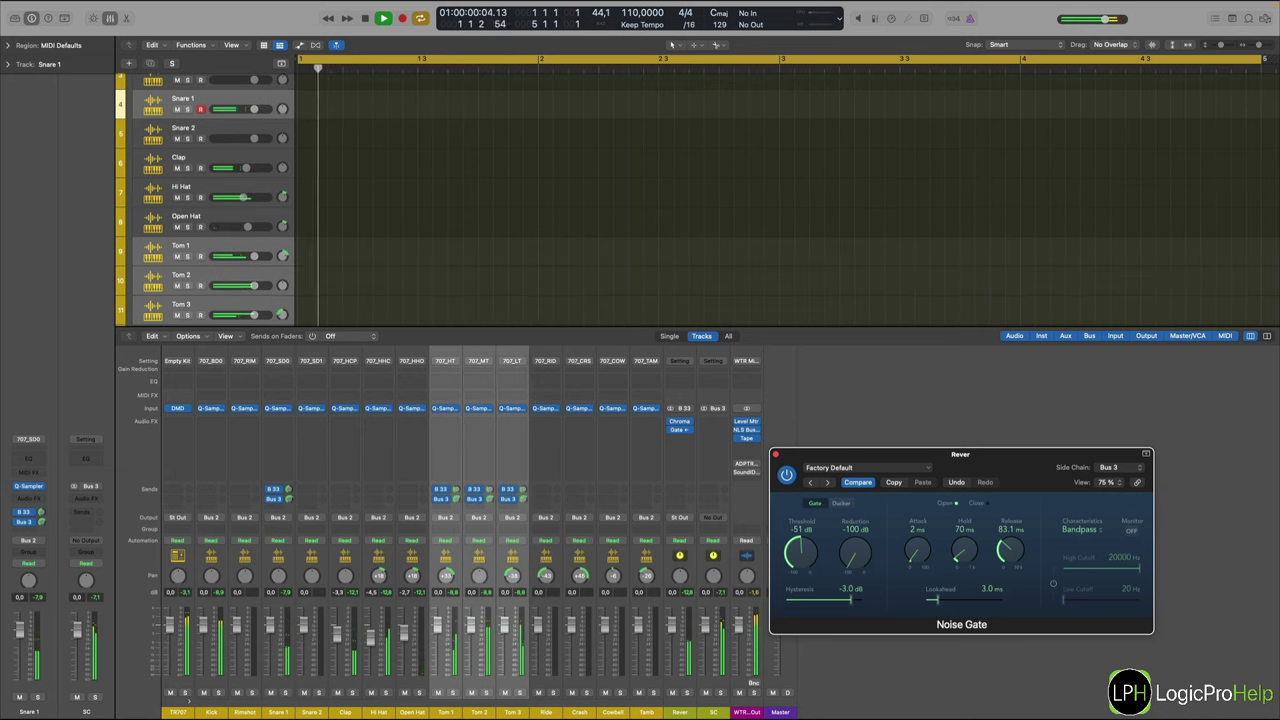
drag(522, 489, 522, 492)
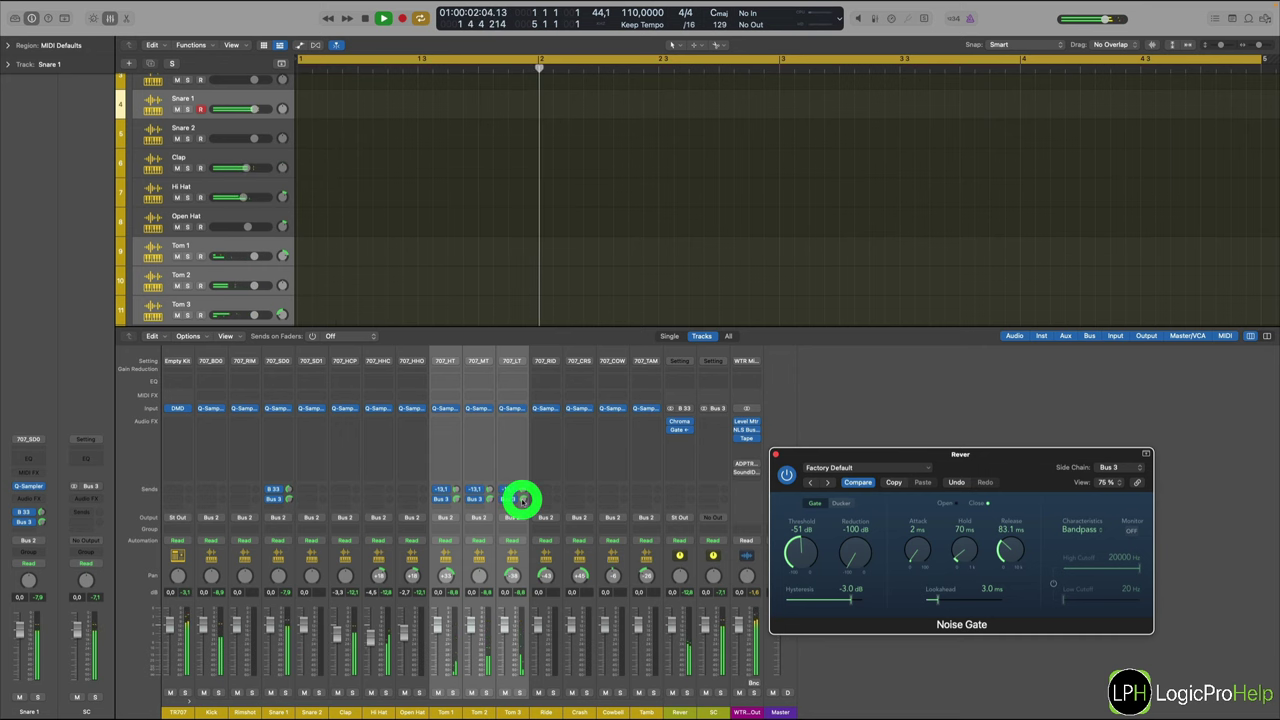
key(space)
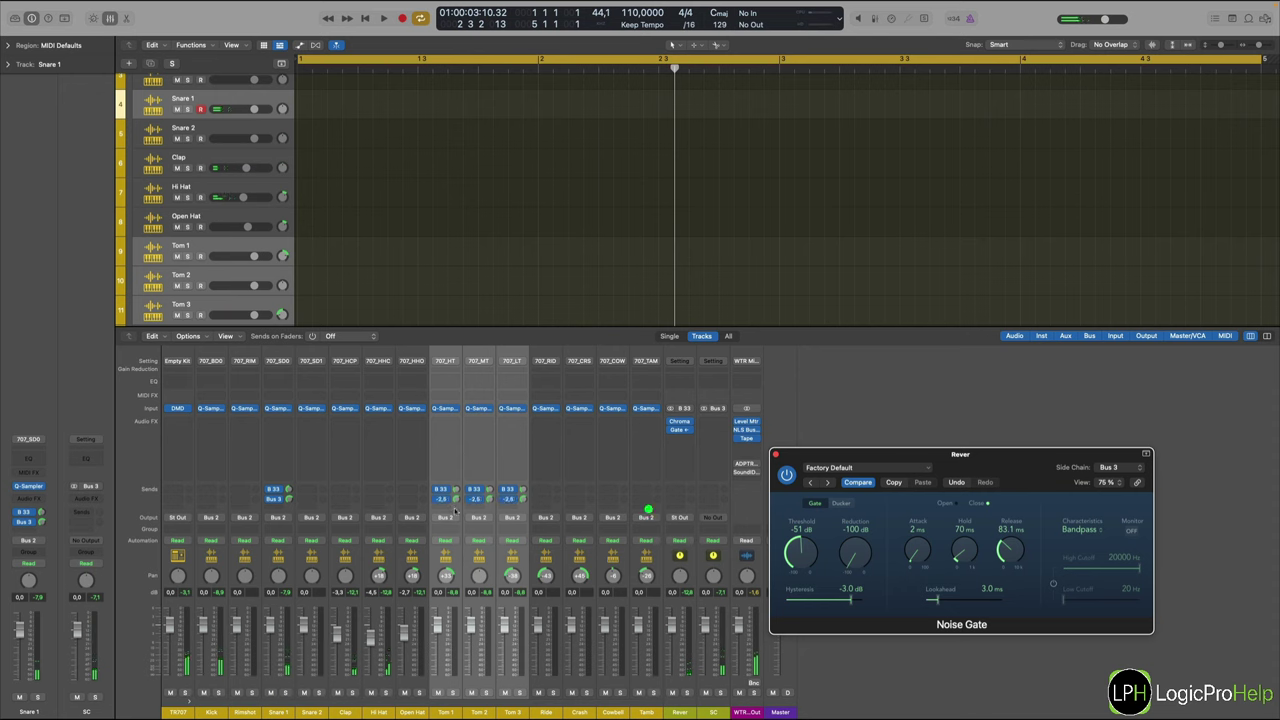
Adjust the shared Bus 3 send level of Tom 1, Tom 2 and Tom 3 with playback stopped.
click(455, 510)
click(456, 507)
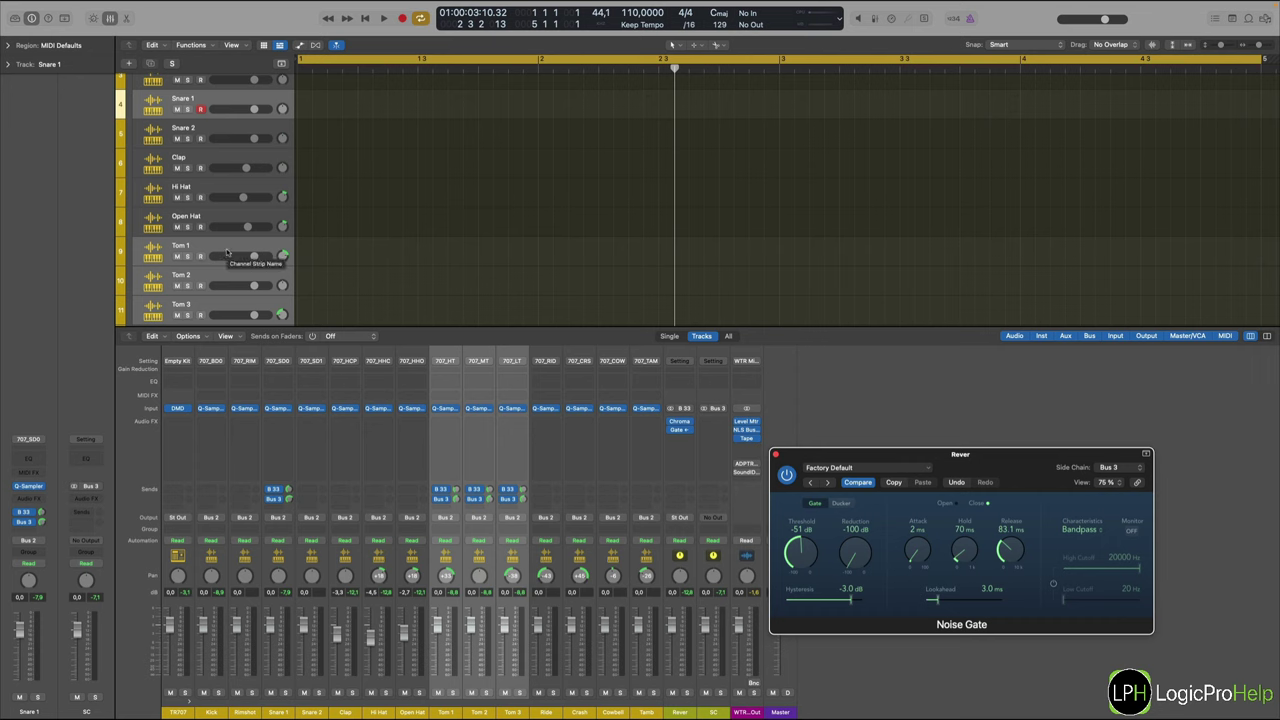
click(456, 504)
click(455, 503)
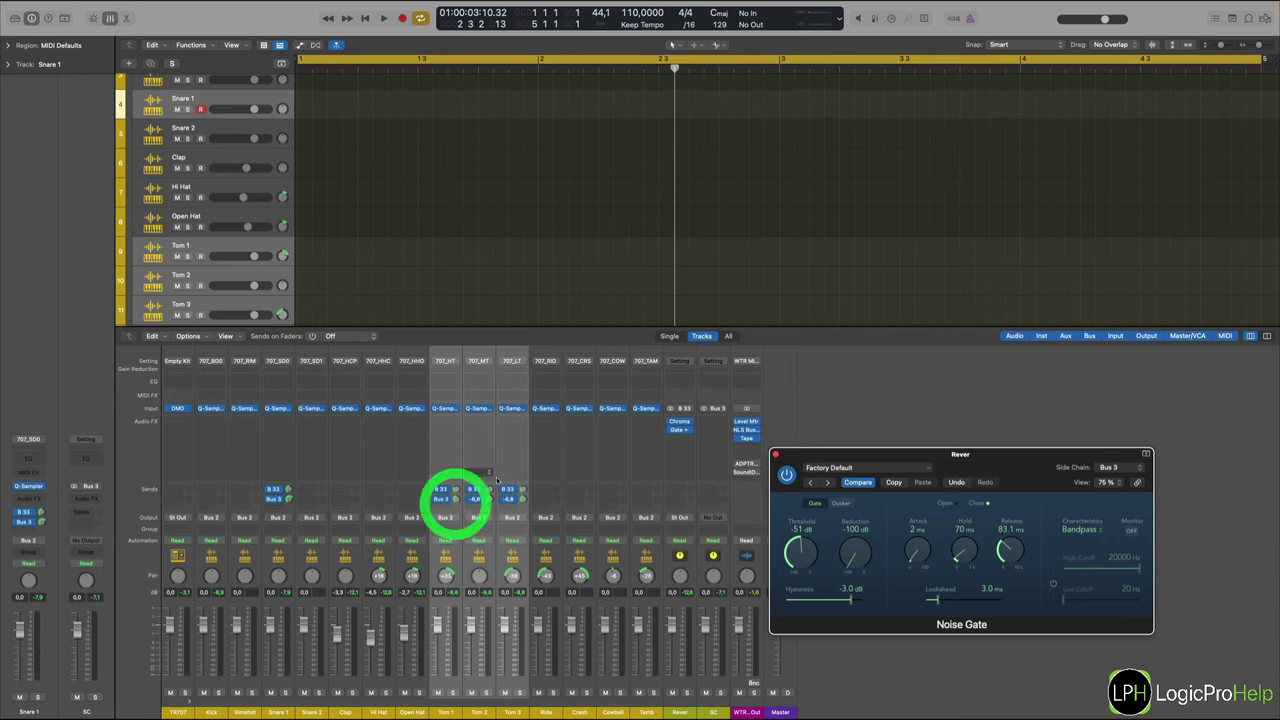
click(457, 502)
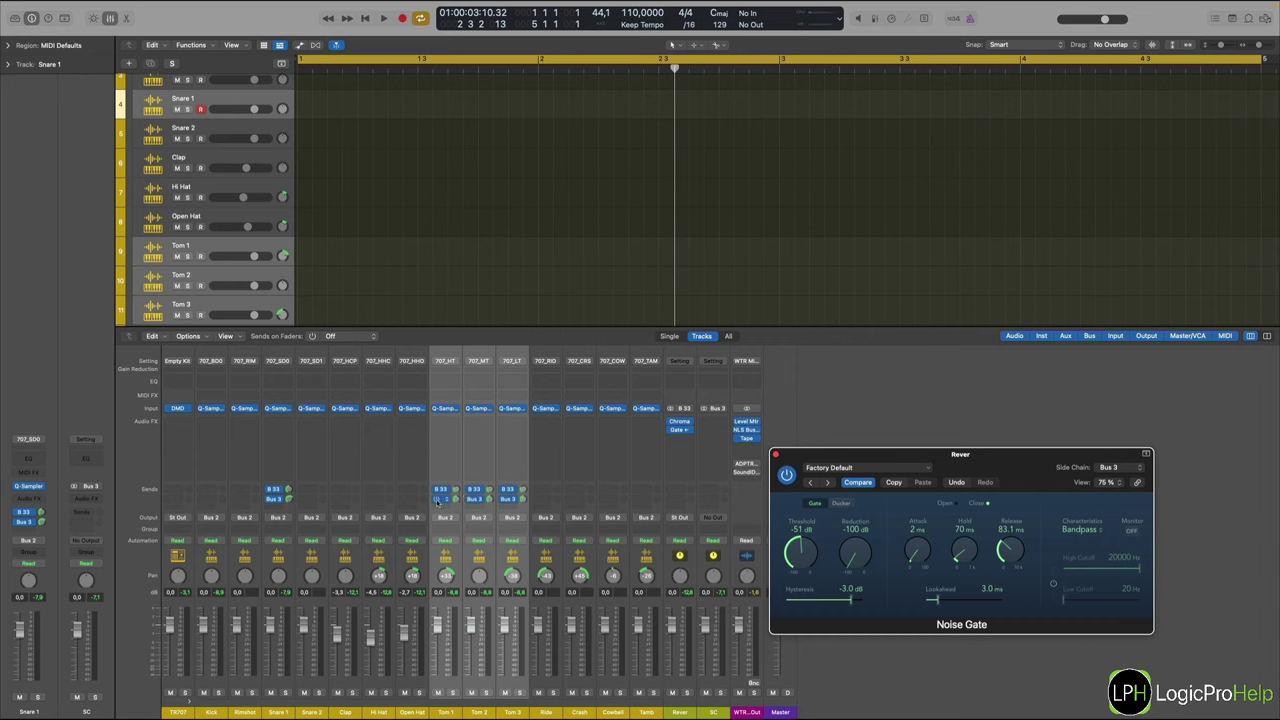
click(437, 503)
Play the arrangement from bar 4 to hear the tom fill through the Bus 3 side-chained gate, then stop.
scroll(1069, 117, up, 5)
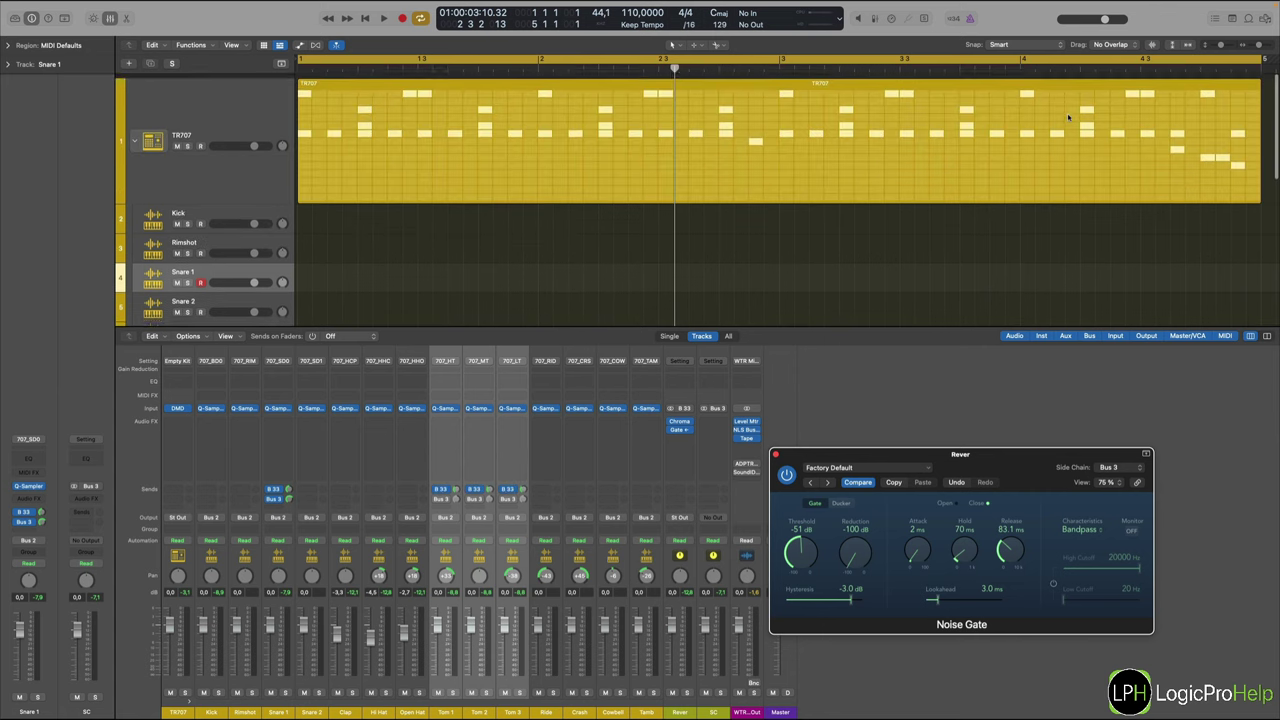
double_click(1020, 68)
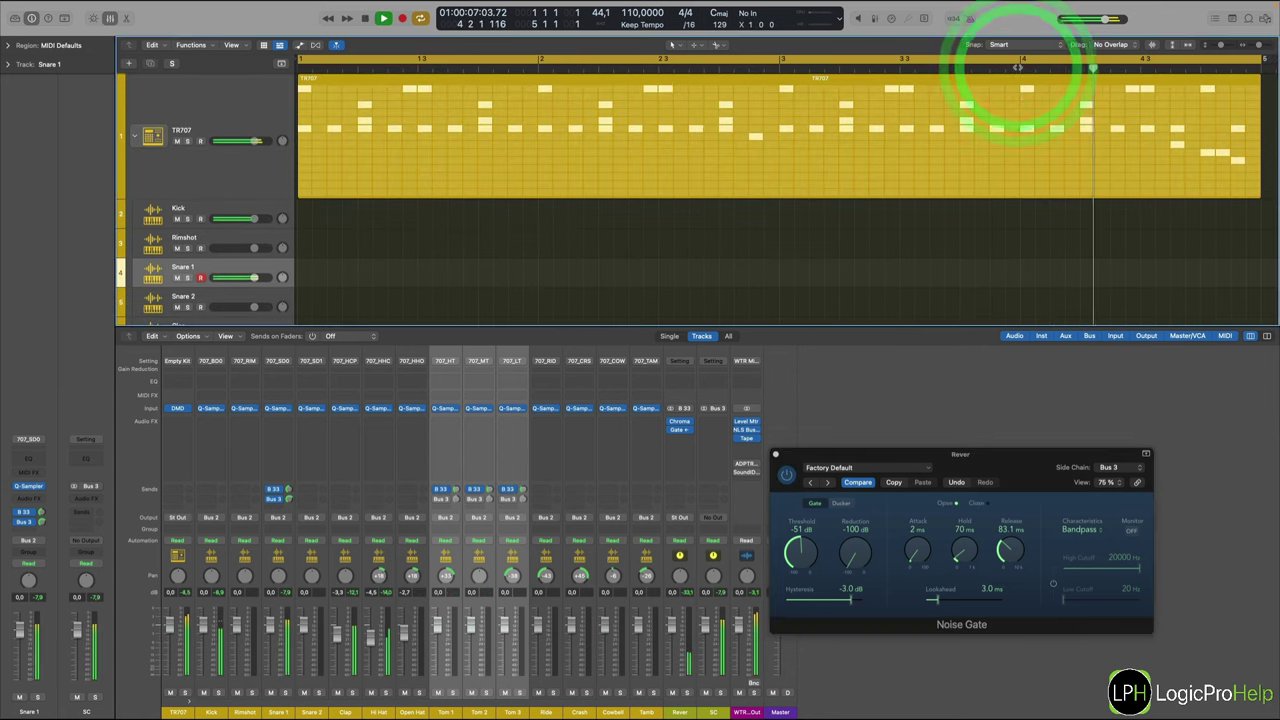
key(space)
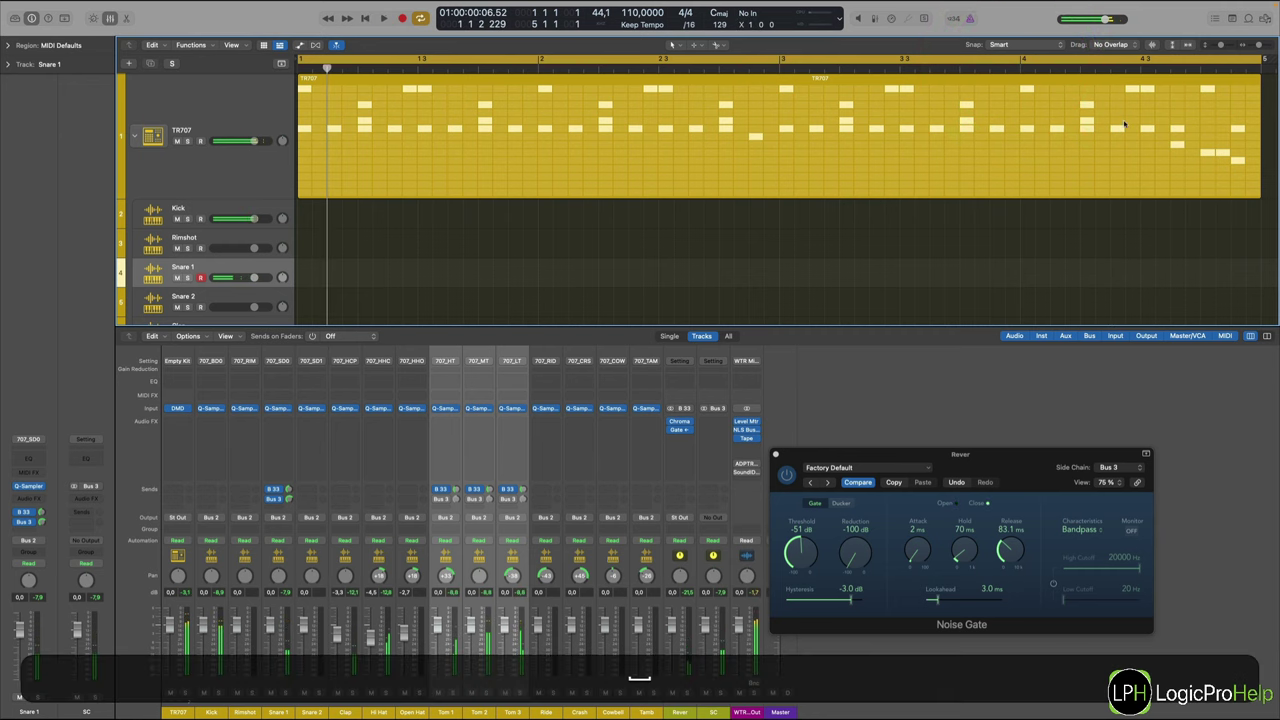
Turn on Snare 1's step 61, in line with the last kick of the TR707 pattern, and play the last bar to hear it.
double_click(1124, 122)
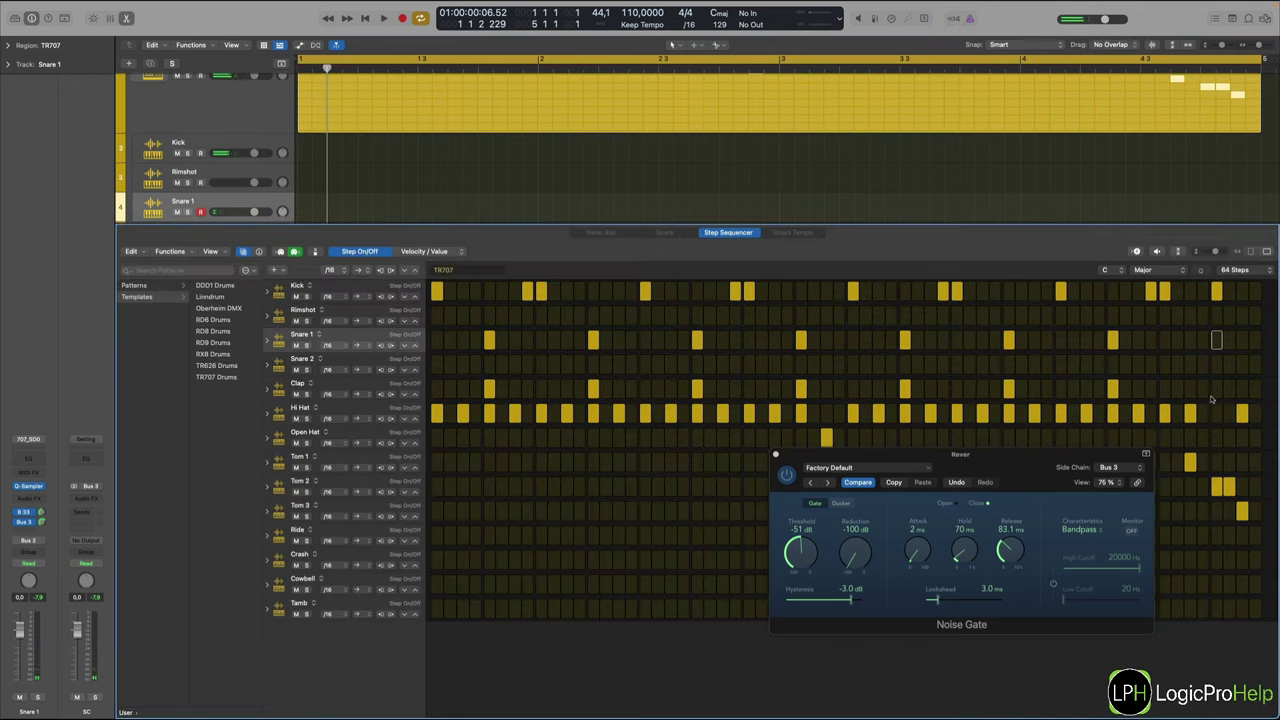
click(1217, 341)
scroll(1169, 86, up, 3)
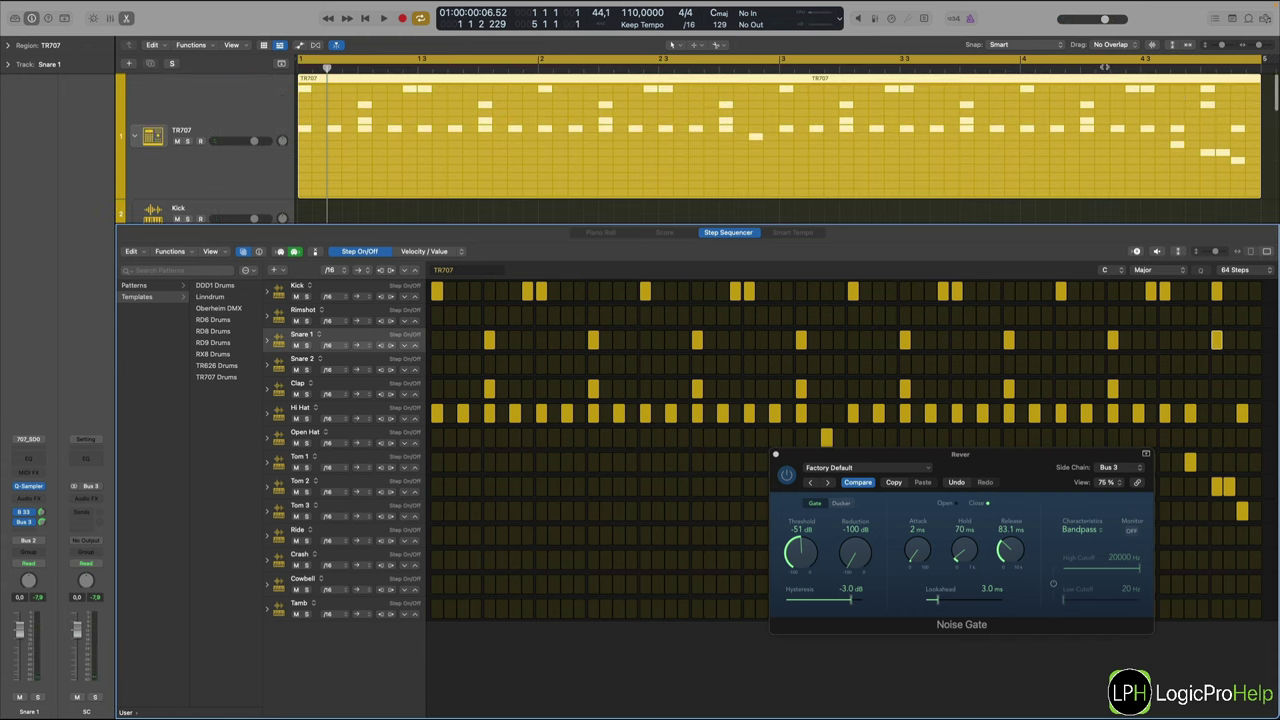
double_click(1052, 67)
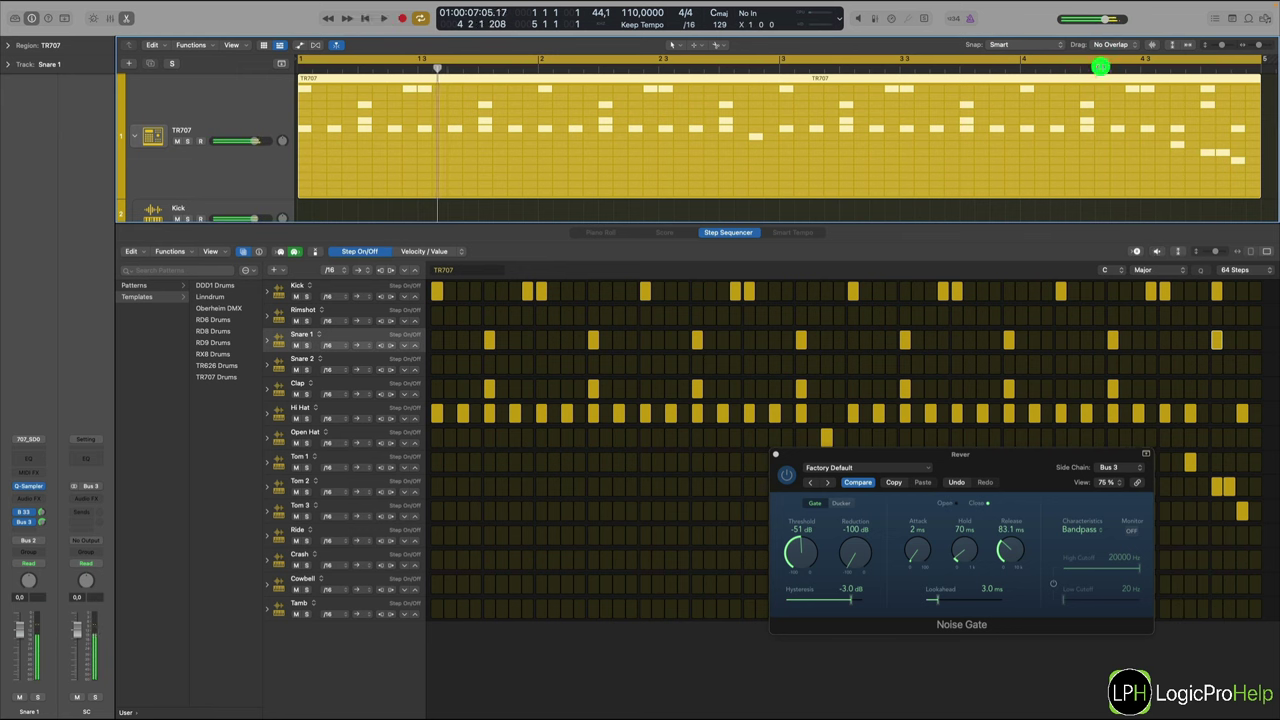
click(1100, 67)
key(space)
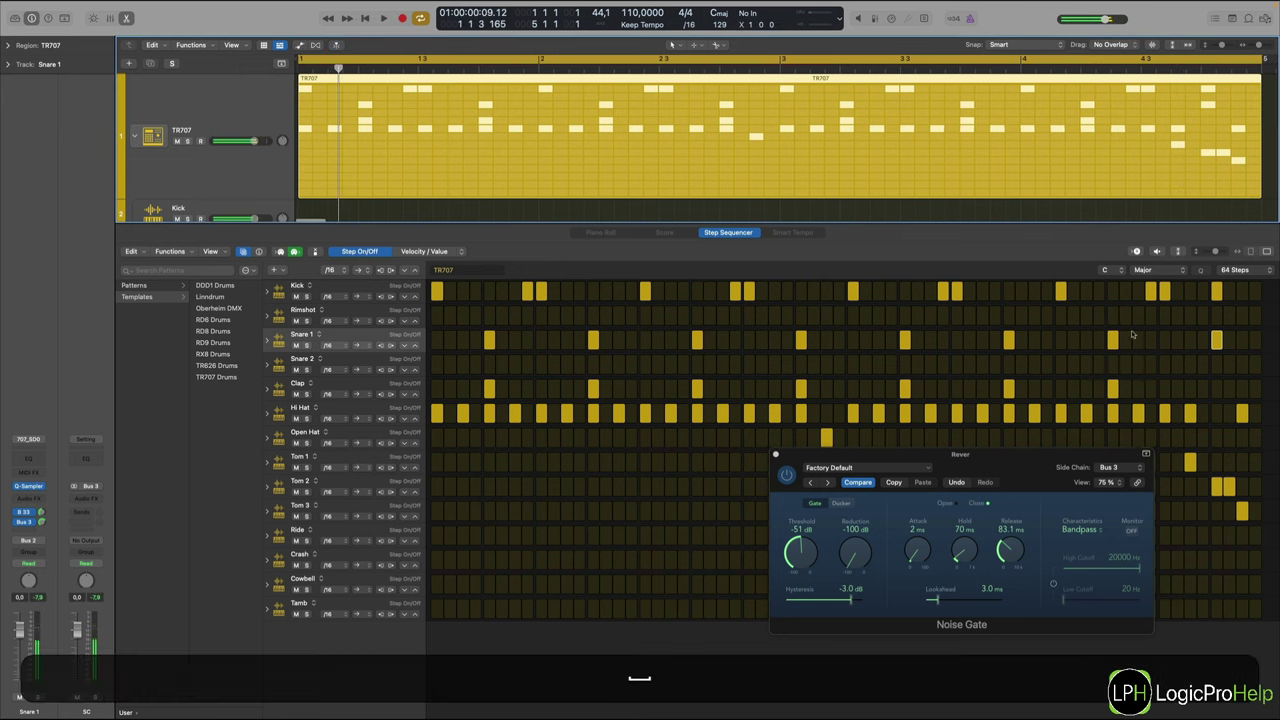
Lengthen the Noise Gate's Release to 99.1 ms and close the plug-in window.
drag(1004, 540, 1028, 513)
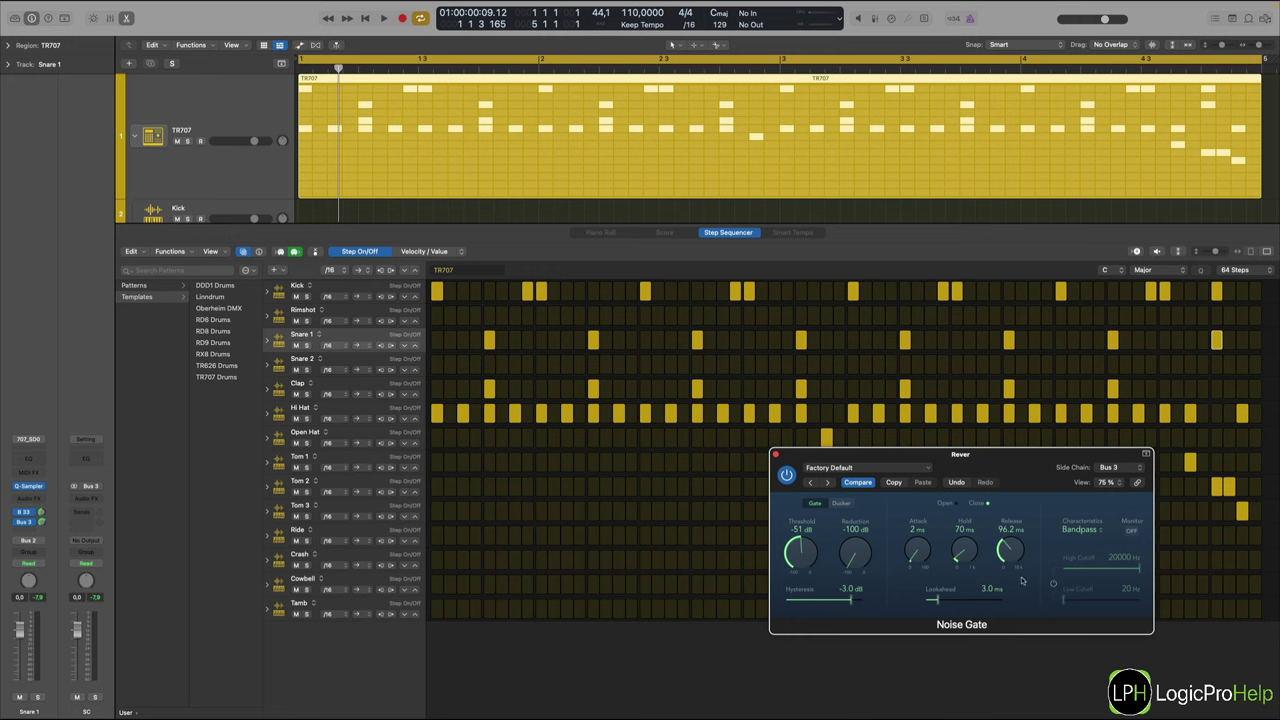
click(1013, 557)
click(974, 551)
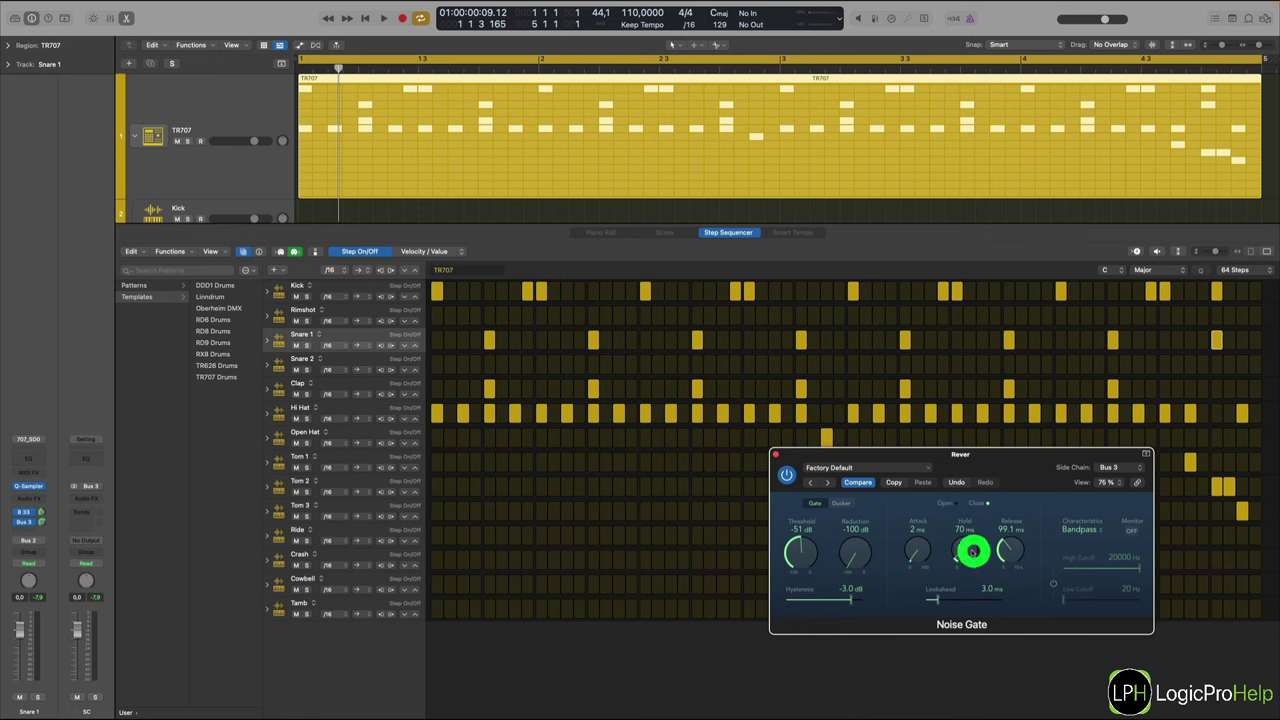
click(777, 455)
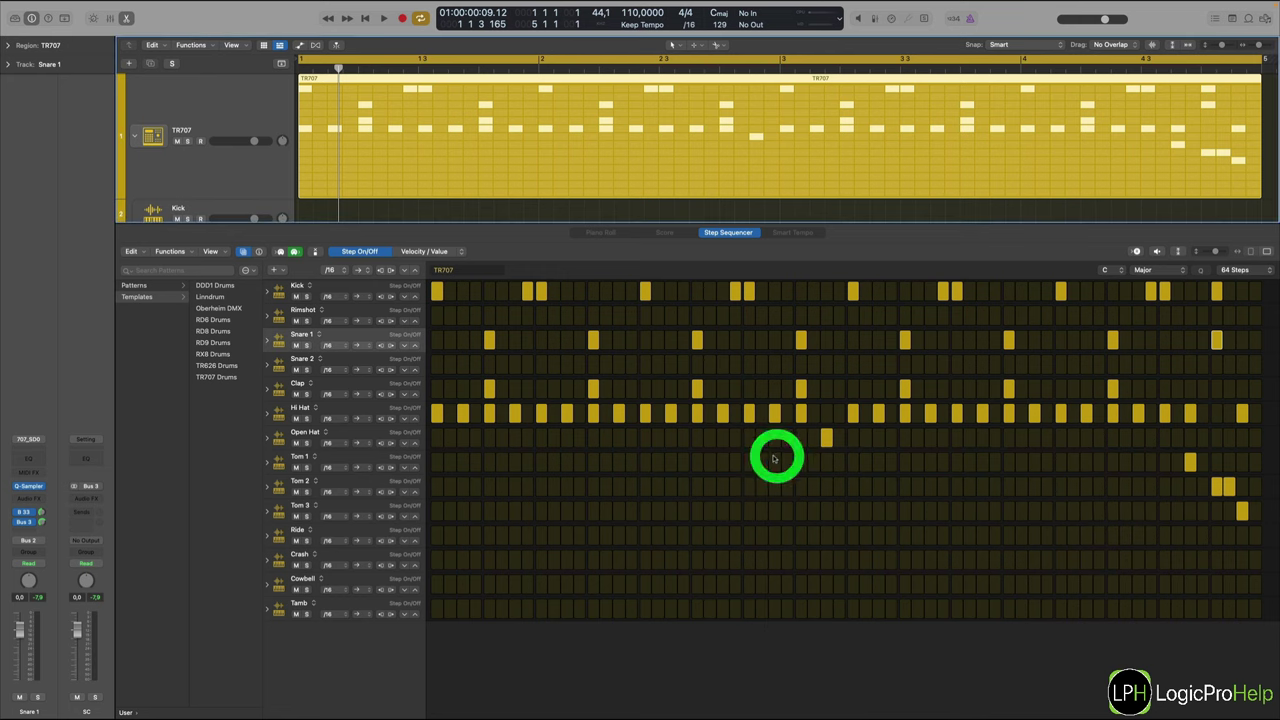
Close the Step Sequencer, select only the Snare 1 track and zoom the arrangement out to show about seven bars.
click(127, 18)
click(429, 385)
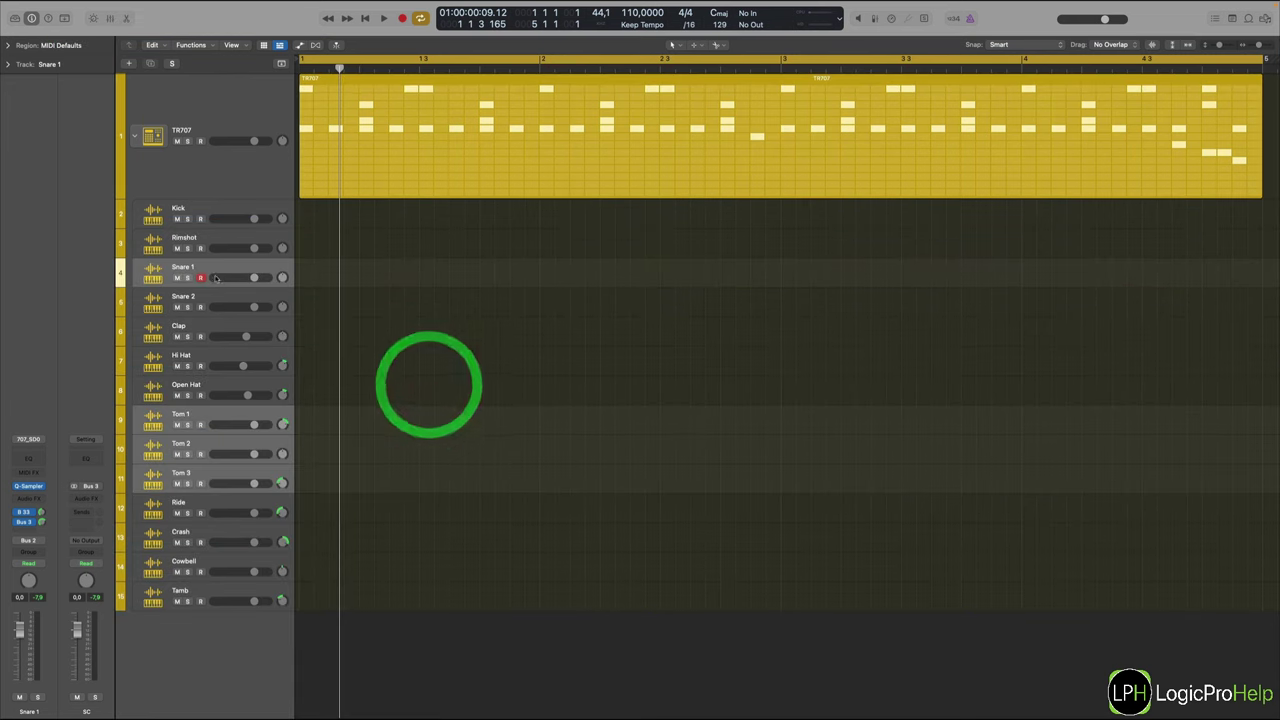
click(207, 270)
click(406, 366)
scroll(471, 370, down, 3)
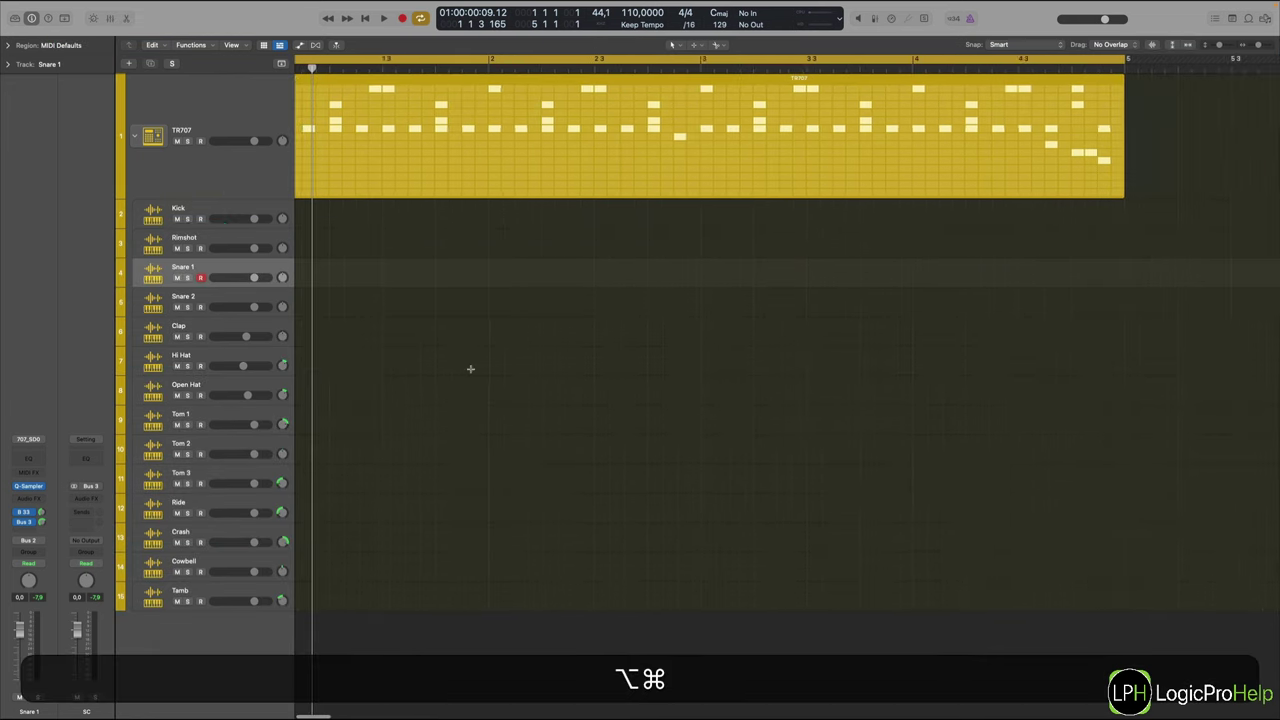
scroll(471, 372, down, 3)
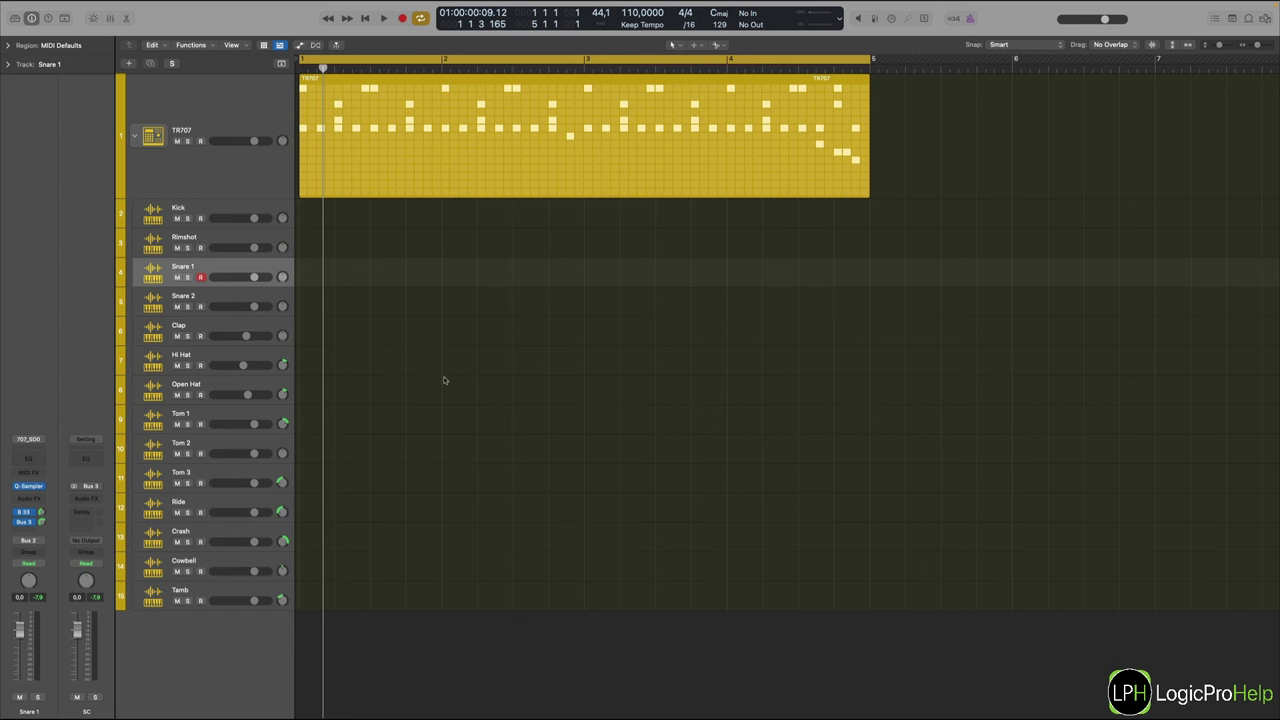
Show the mixer, open ChromaVerb on the reverb channel to review its room types and settings, and close it.
key(x)
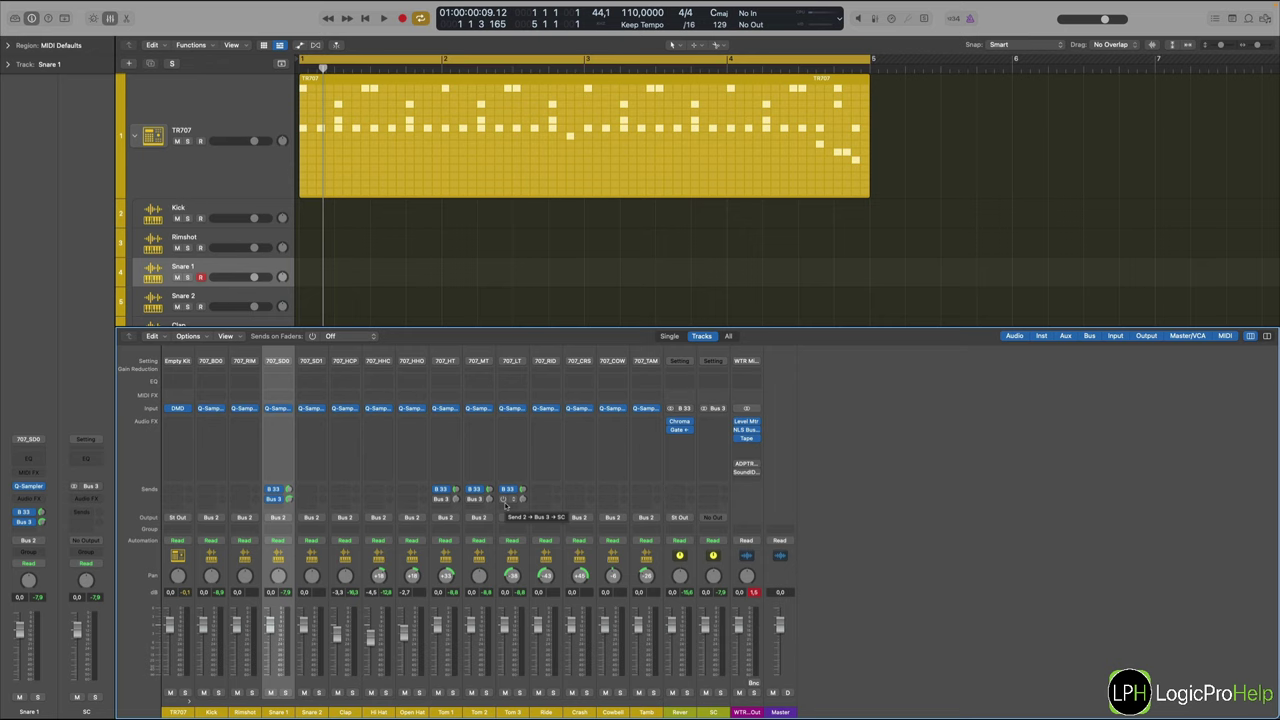
click(680, 421)
click(714, 343)
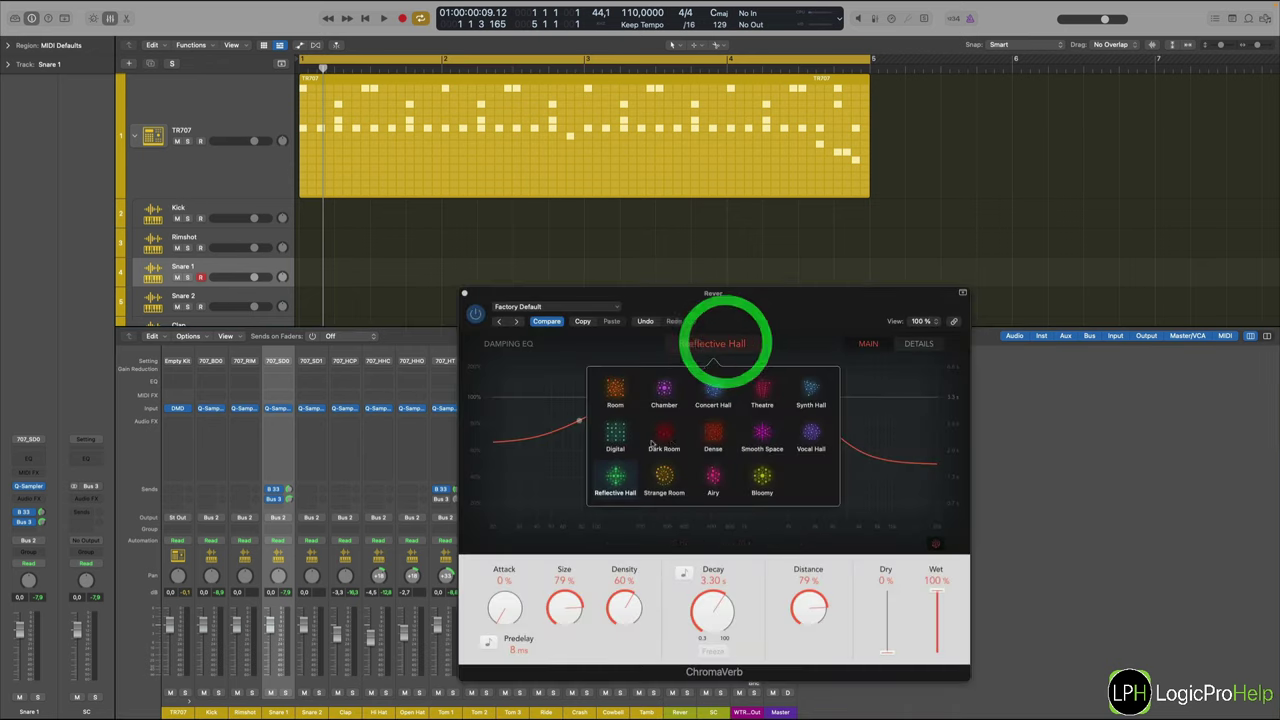
drag(740, 302, 640, 288)
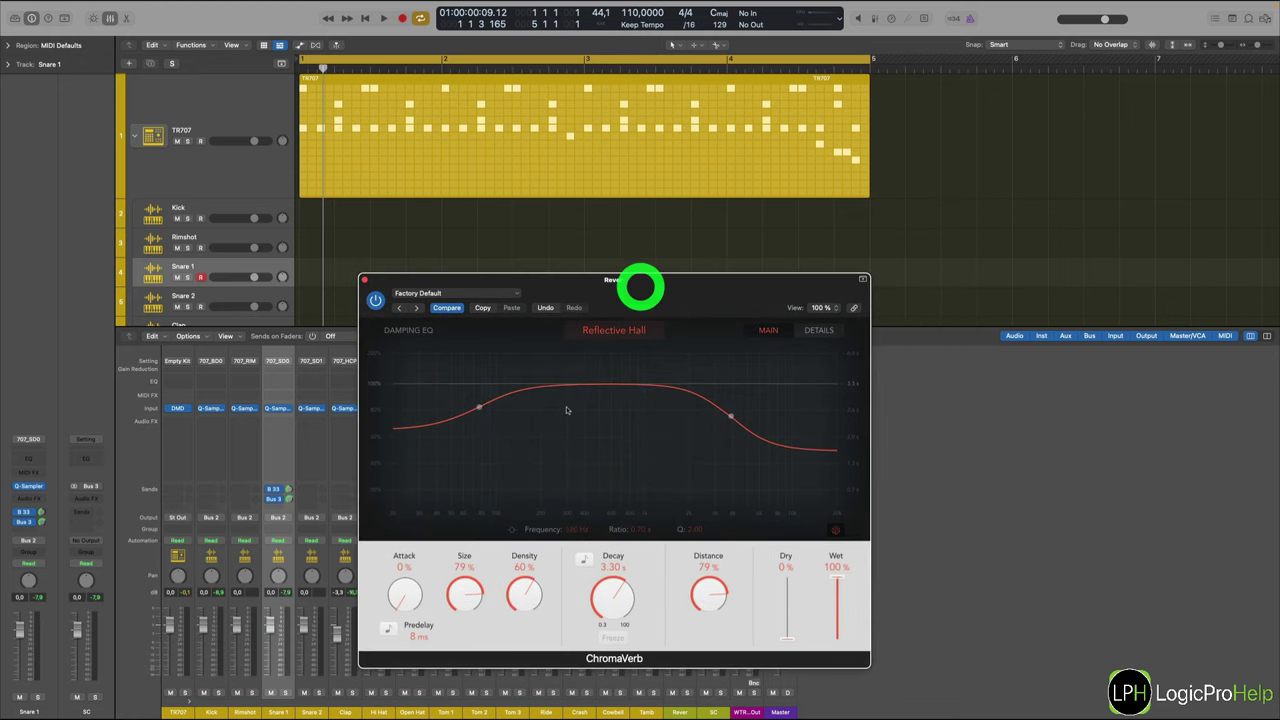
click(365, 280)
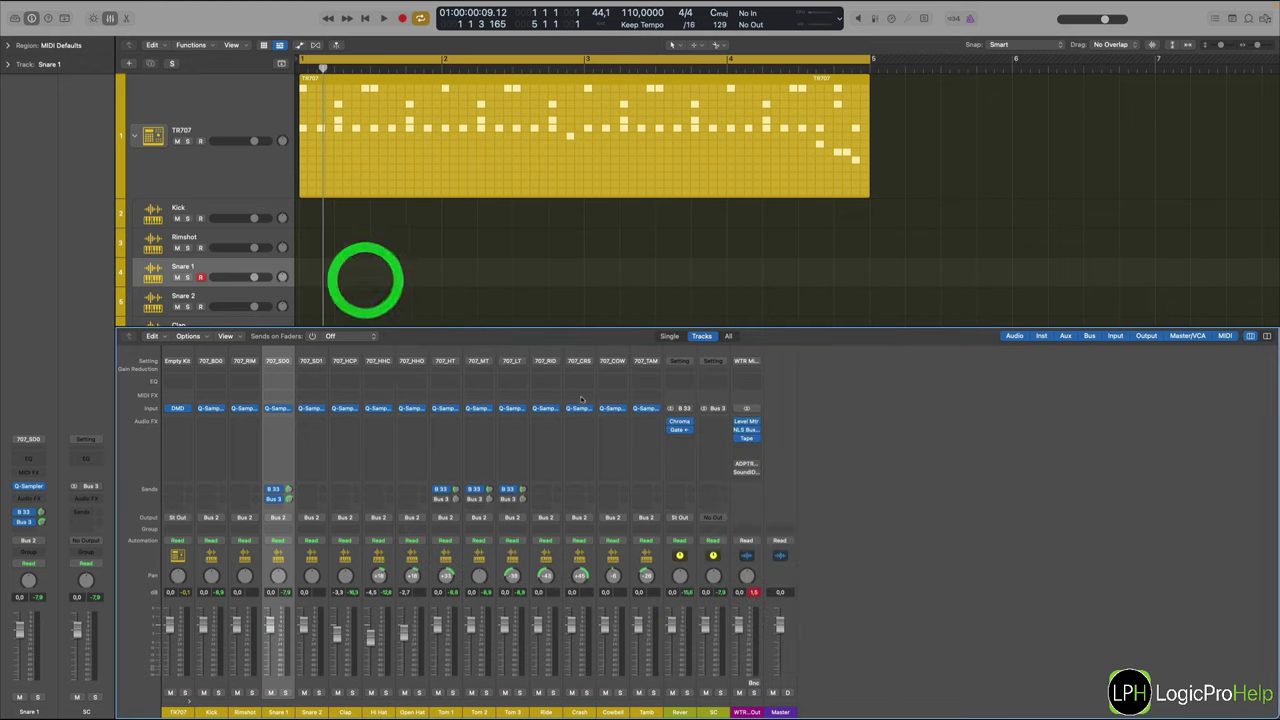